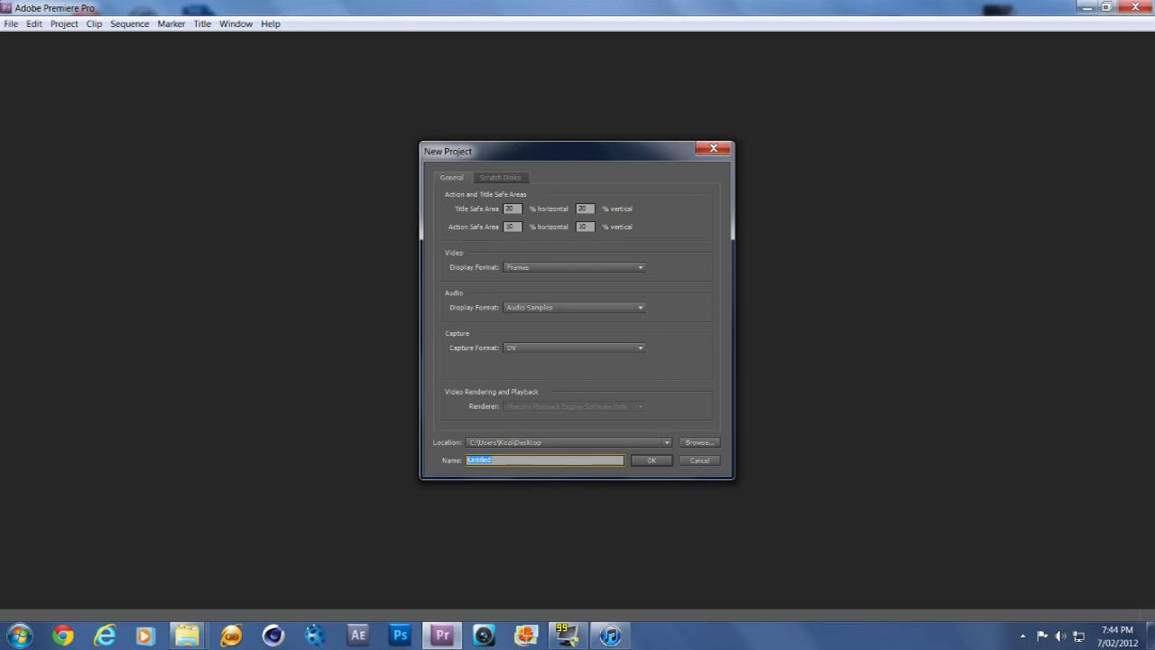
Name the new project "twixtor tut" and create it in the Desktop location
{"action": "type", "text": "bv"}
{"action": "type", "text": "xtor tut"}
{"action": "key", "text": "Return"}
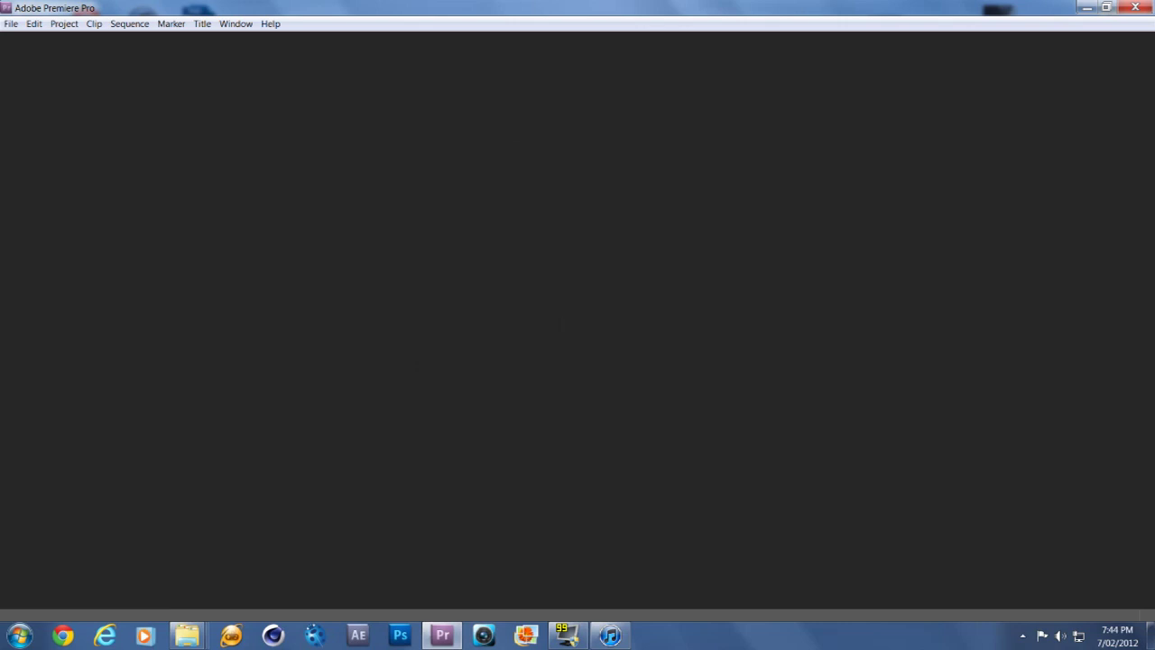
Create a sequence named "twixtor" using the DSLR 720p60 preset
{"action": "left_click", "coordinate": [459, 274]}
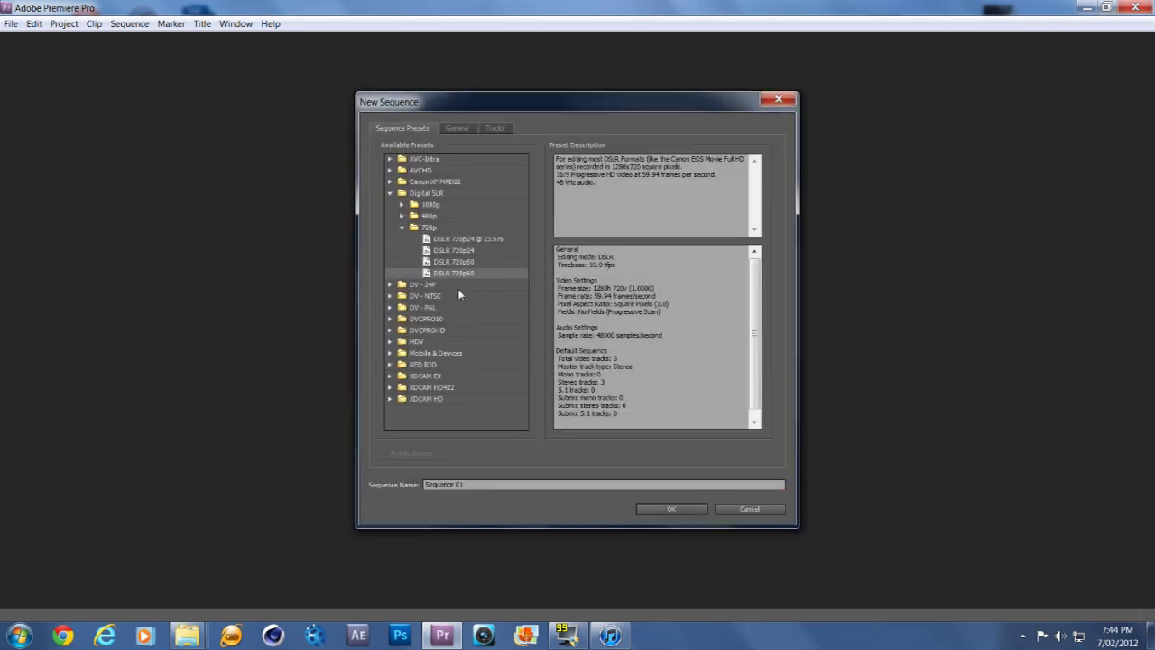
{"action": "key", "text": "Tab"}
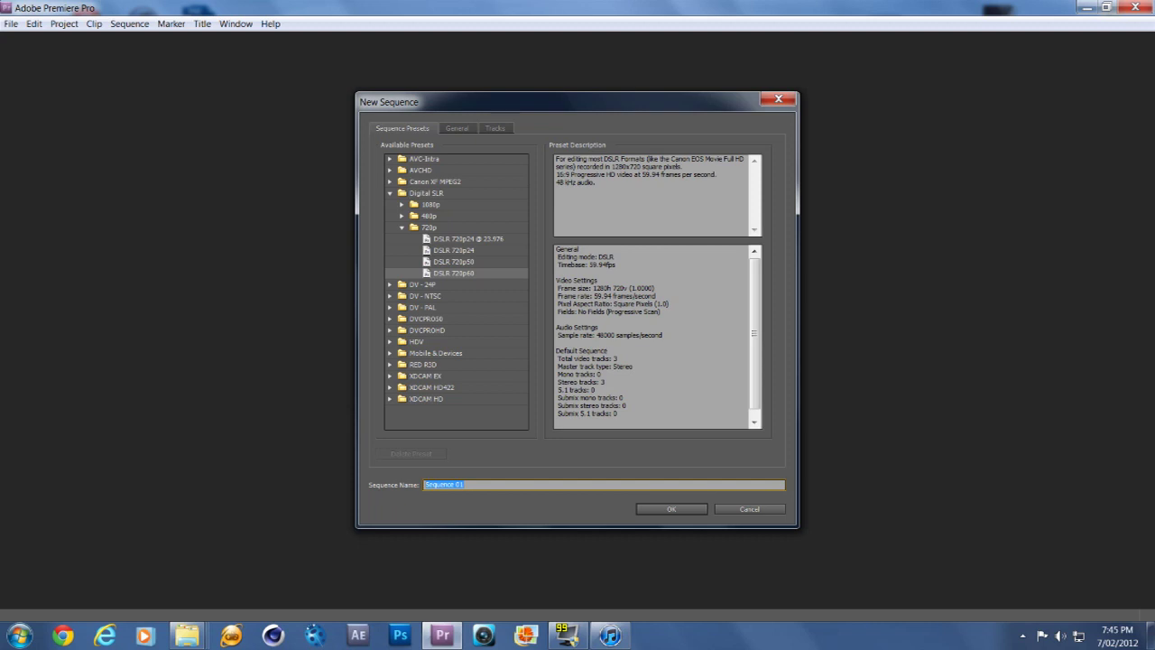
{"action": "type", "text": "fsl"}
{"action": "key", "text": "Return"}
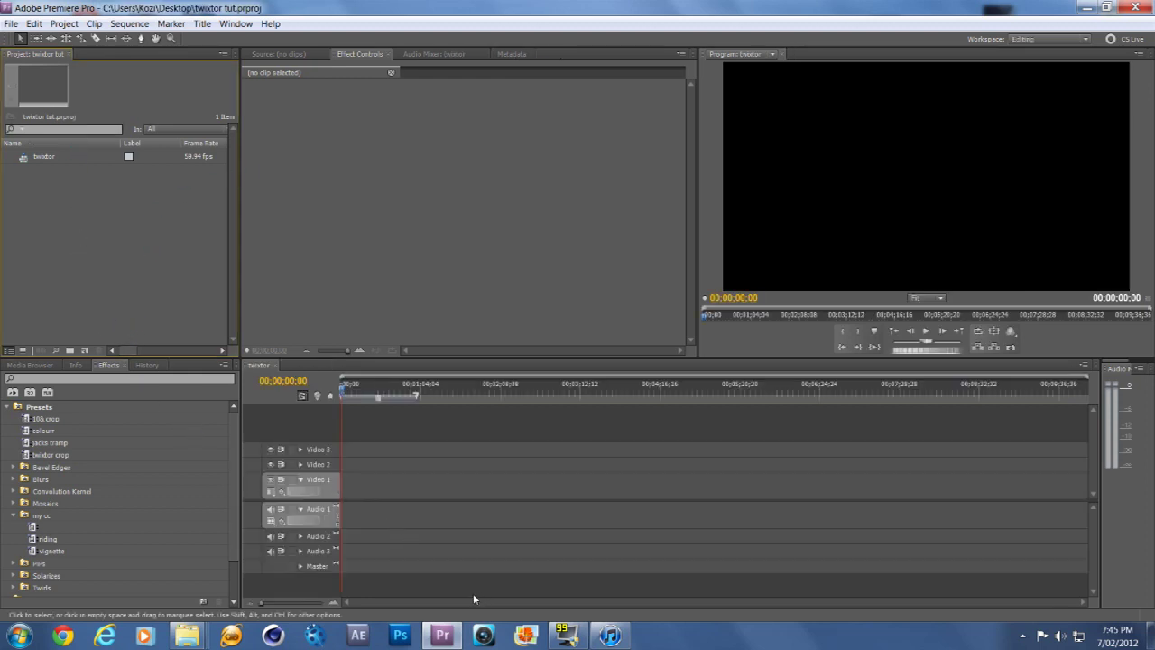
Import the MVI_2963 movie from the 100CANON folder in File Explorer into the project and minimize the folder window
{"action": "mouse_move", "coordinate": [187, 635]}
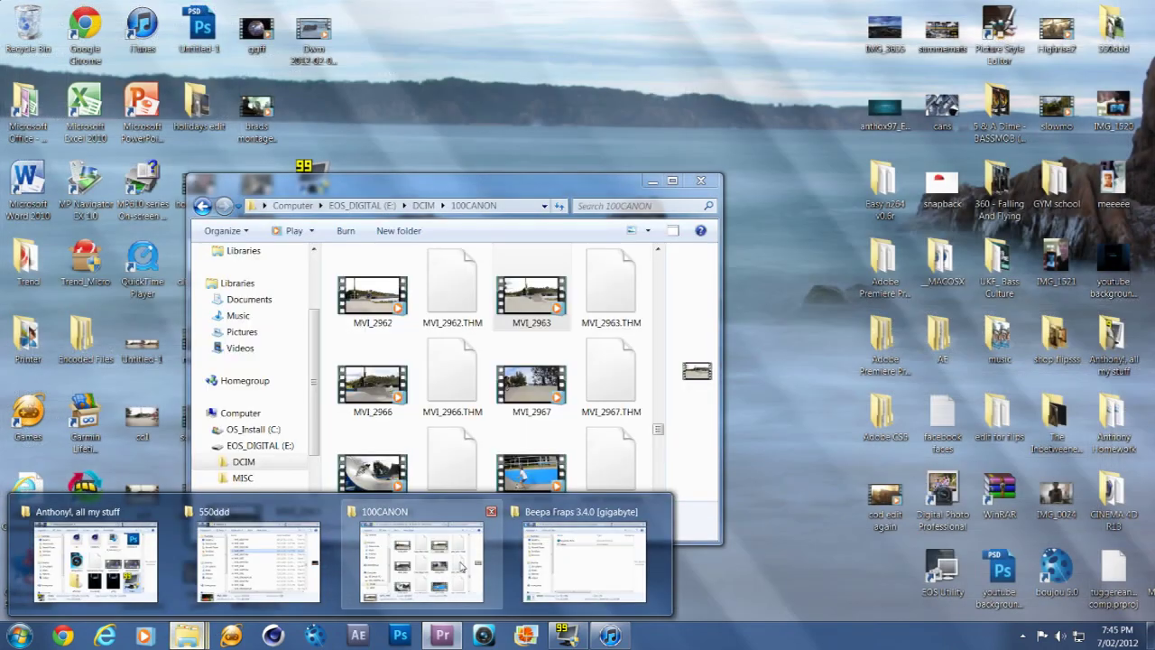
{"action": "left_click", "coordinate": [457, 565]}
{"action": "left_click_drag", "start_coordinate": [539, 294], "coordinate": [77, 275]}
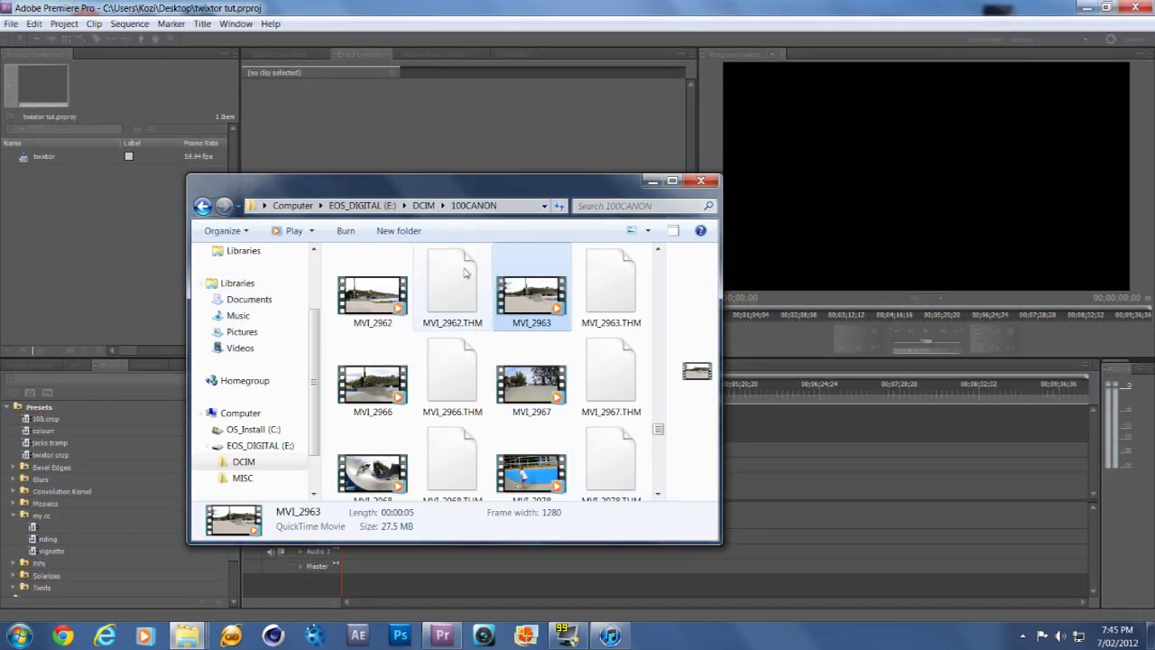
{"action": "left_click", "coordinate": [651, 182]}
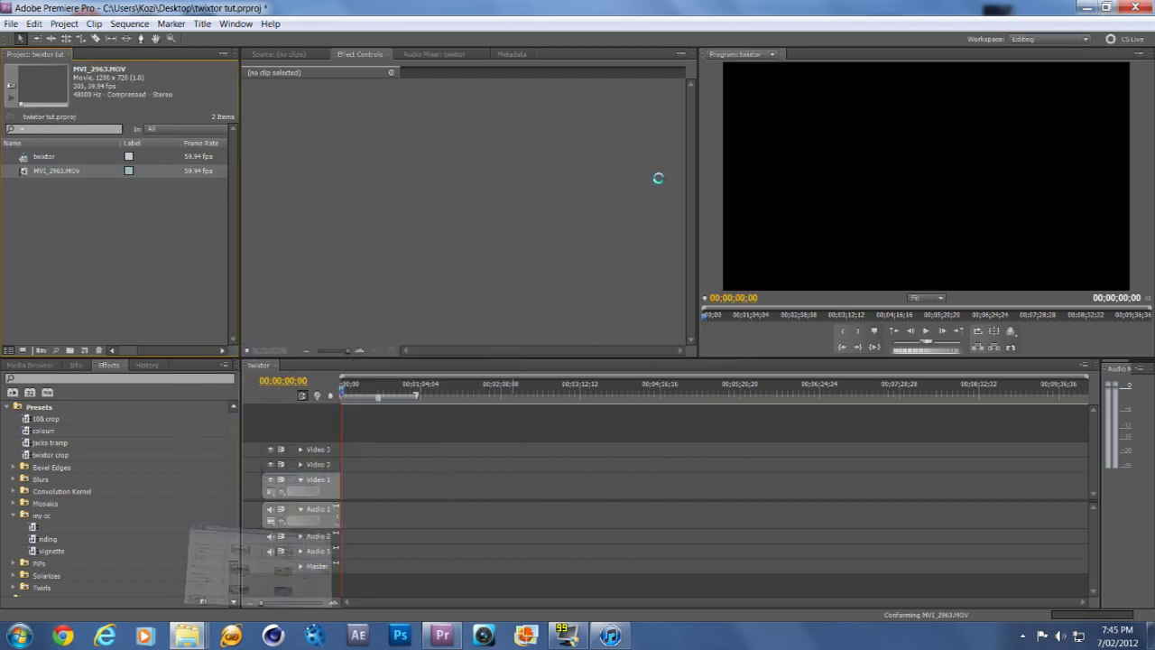
Place the MVI_2963.MOV clip at the start of the Video 1 track in the twixtor sequence
{"action": "left_click", "coordinate": [60, 205]}
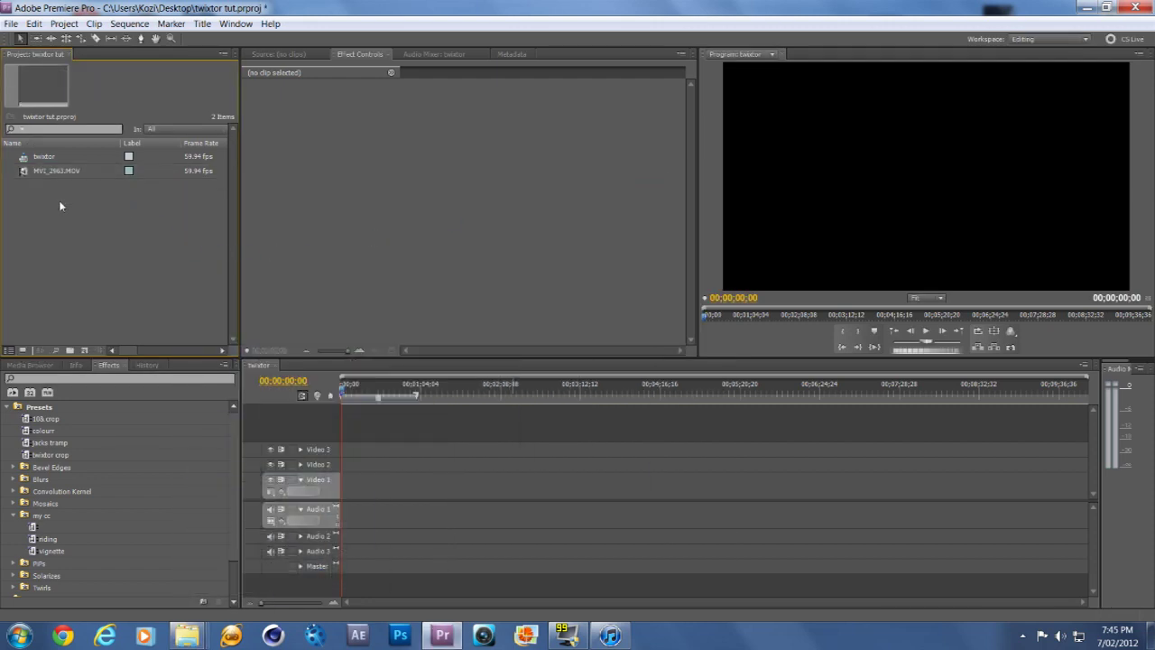
{"action": "left_click", "coordinate": [50, 173]}
{"action": "left_click_drag", "start_coordinate": [346, 435], "coordinate": [343, 483]}
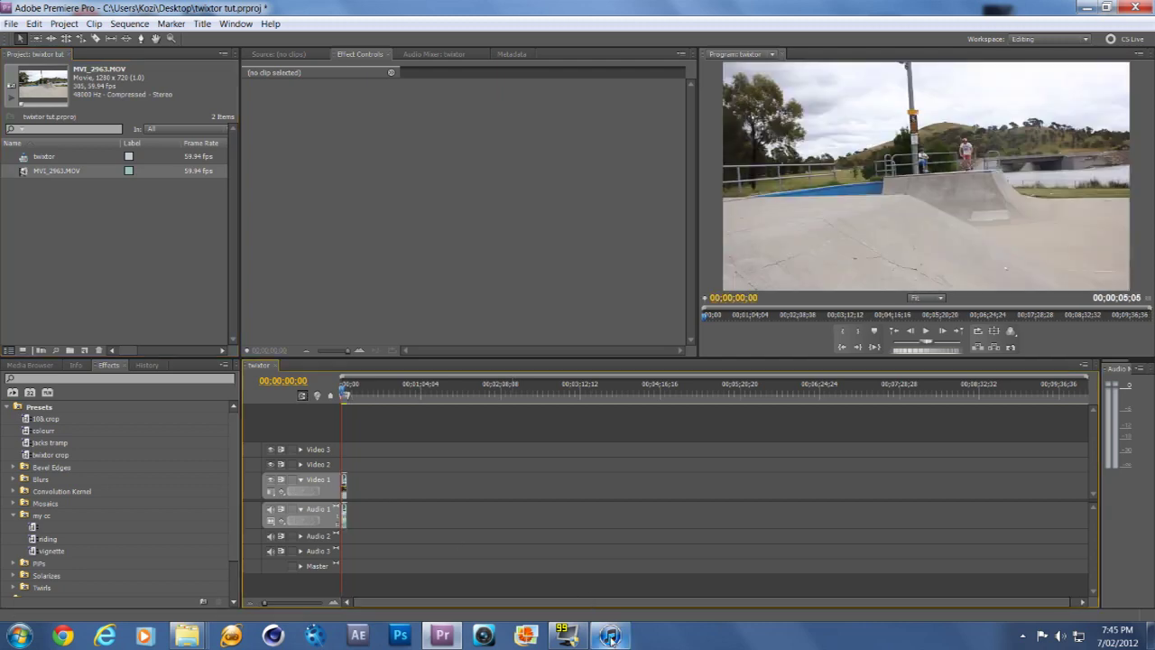
Switch to iTunes and close it
{"action": "left_click", "coordinate": [609, 636]}
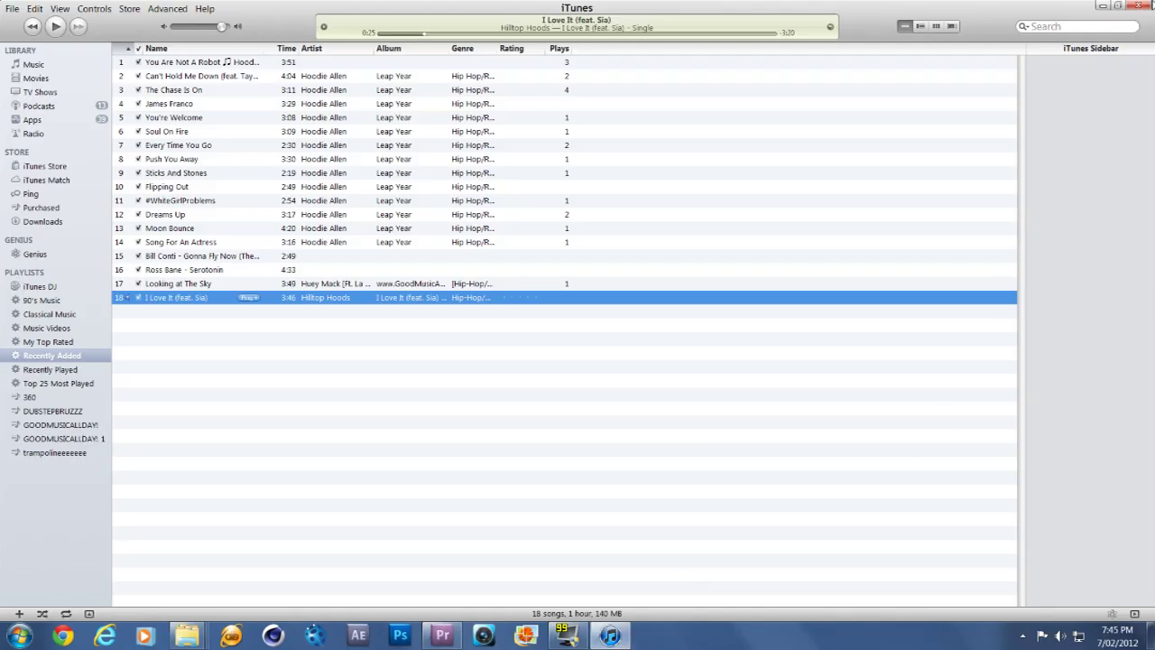
{"action": "left_click", "coordinate": [1135, 5]}
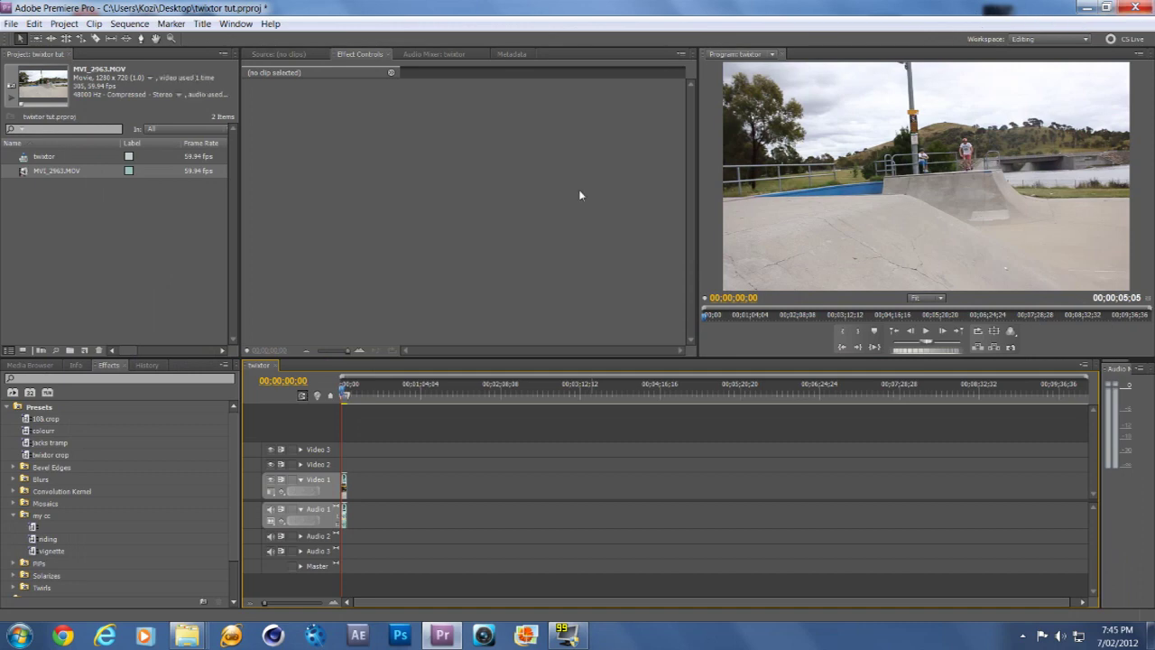
Play the clip in the twixtor sequence from the beginning, and return the playhead to the start
{"action": "left_click", "coordinate": [344, 390]}
{"action": "left_click_drag", "start_coordinate": [344, 390], "coordinate": [341, 390]}
{"action": "left_click", "coordinate": [930, 331]}
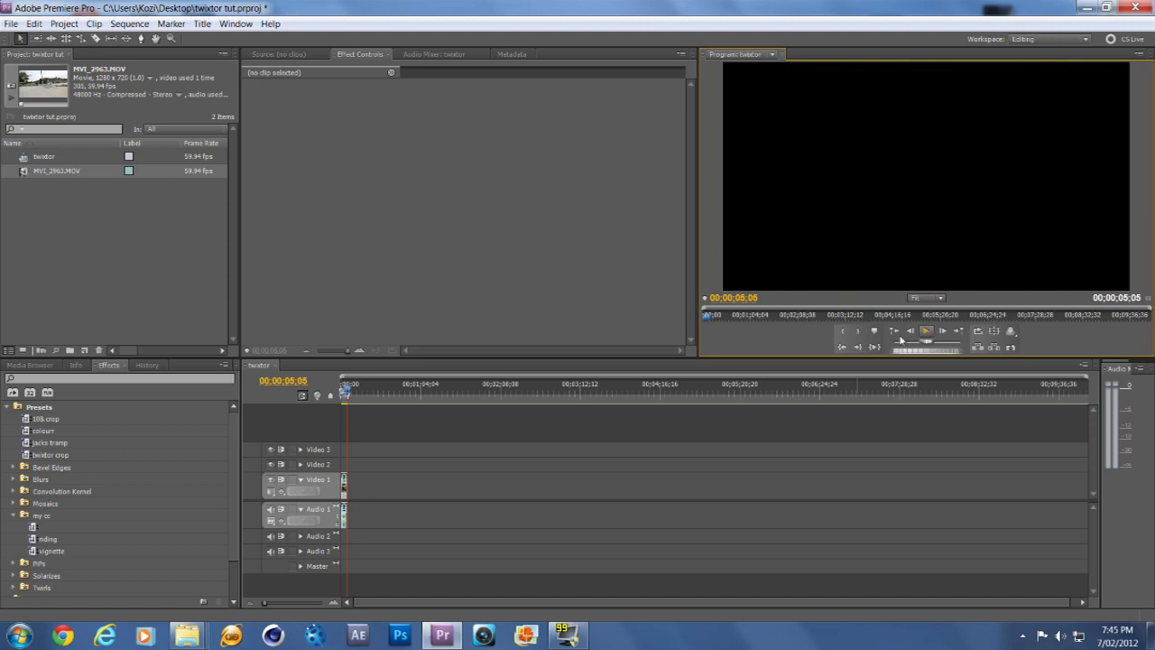
{"action": "left_click", "coordinate": [344, 386]}
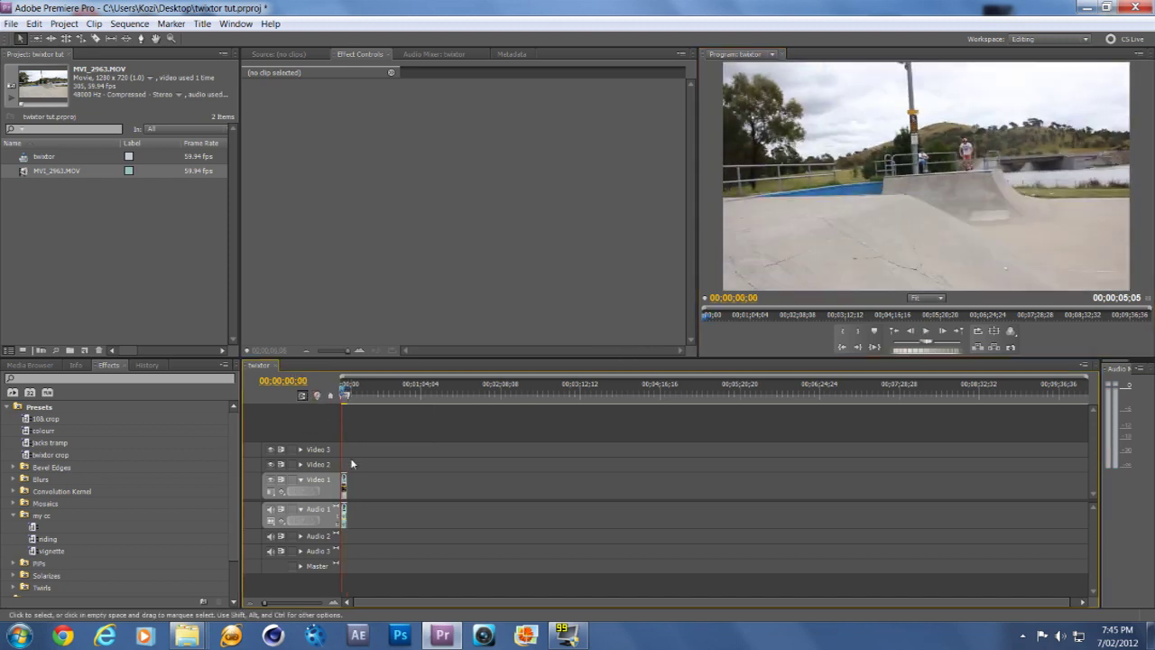
Copy the MVI_2963.MOV clip in the timeline and create a second sequence, Sequence 02, with the DSLR 720p60 preset
{"action": "left_click", "coordinate": [335, 602]}
{"action": "left_click", "coordinate": [335, 601]}
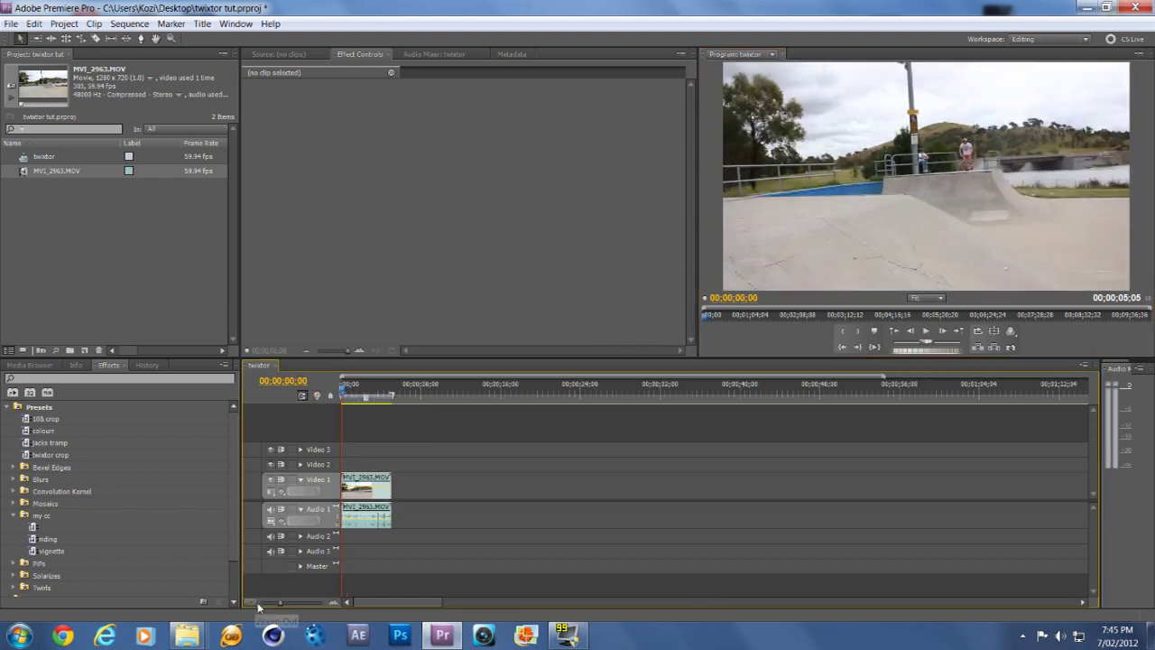
{"action": "left_click", "coordinate": [358, 494]}
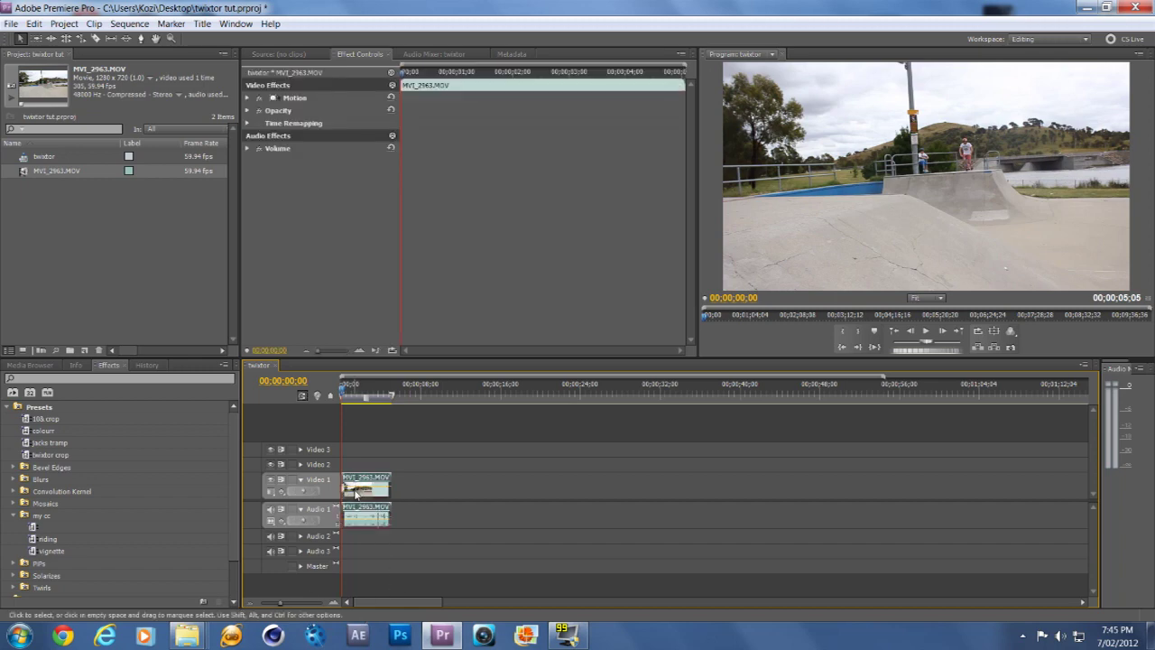
{"action": "left_click", "coordinate": [82, 350]}
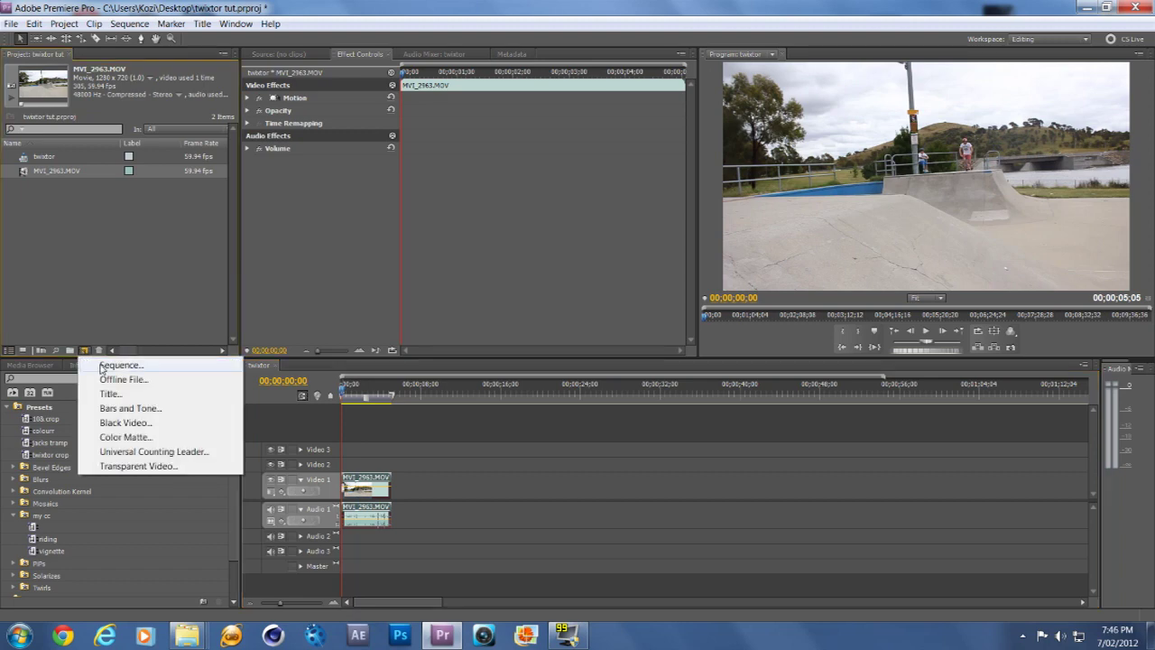
{"action": "left_click", "coordinate": [102, 365]}
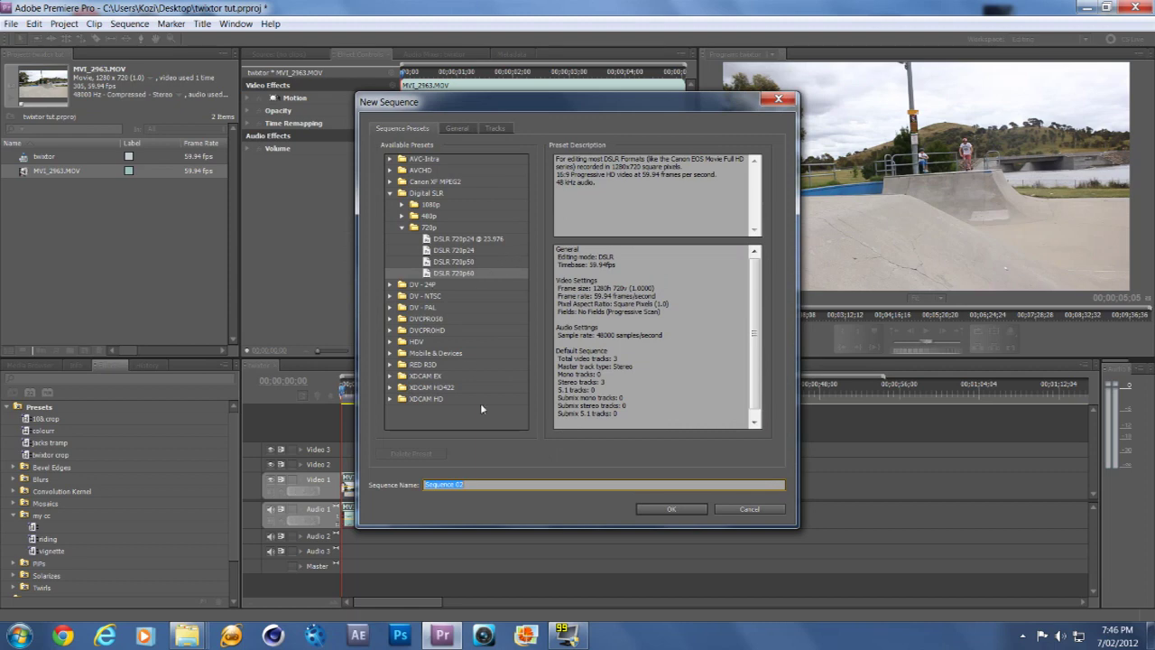
{"action": "left_click", "coordinate": [646, 505]}
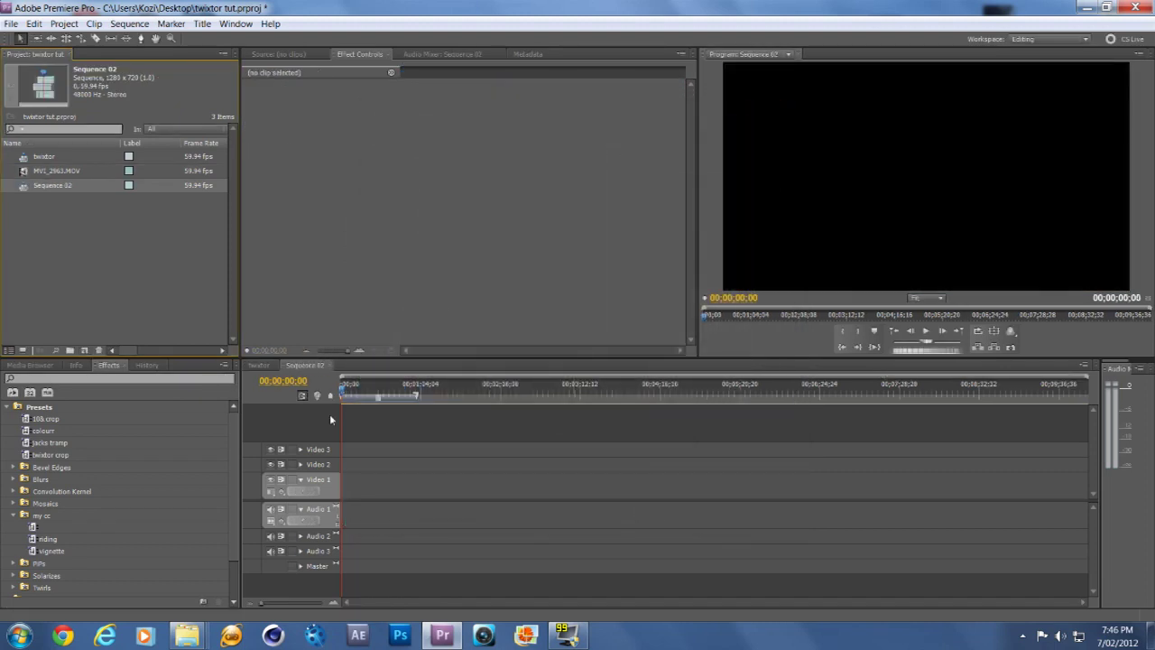
Paste the copied clip seven times end to end from the start of Sequence 02
{"action": "left_click", "coordinate": [357, 491]}
{"action": "key", "text": "ctrl+v"}
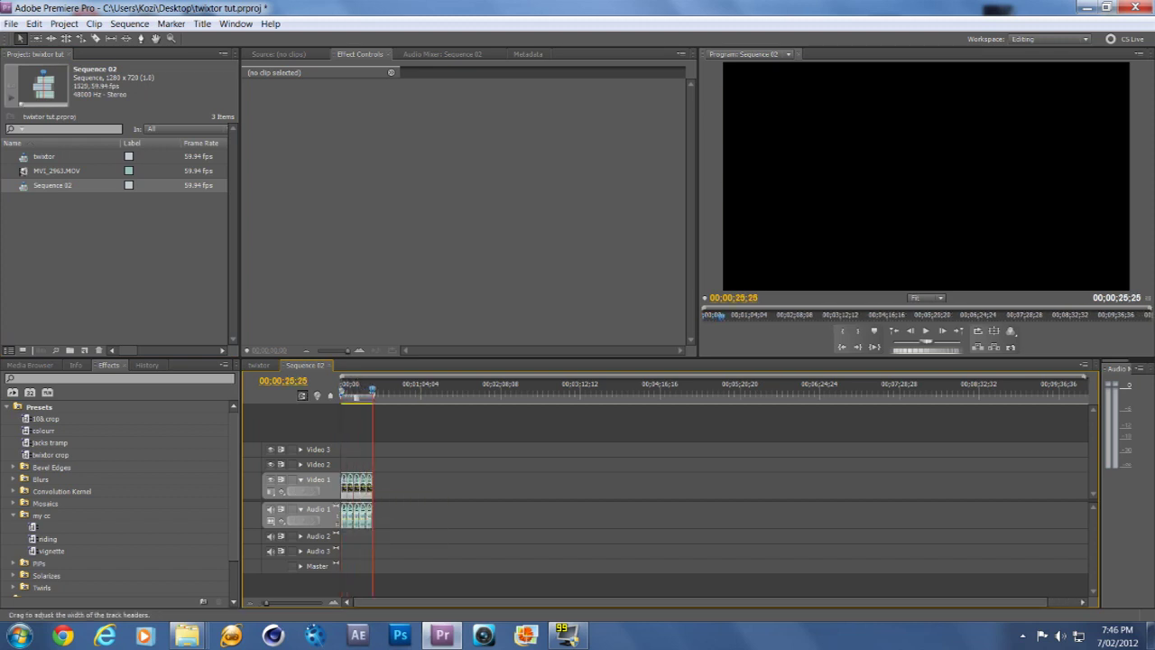
{"action": "key", "text": "ctrl+v"}
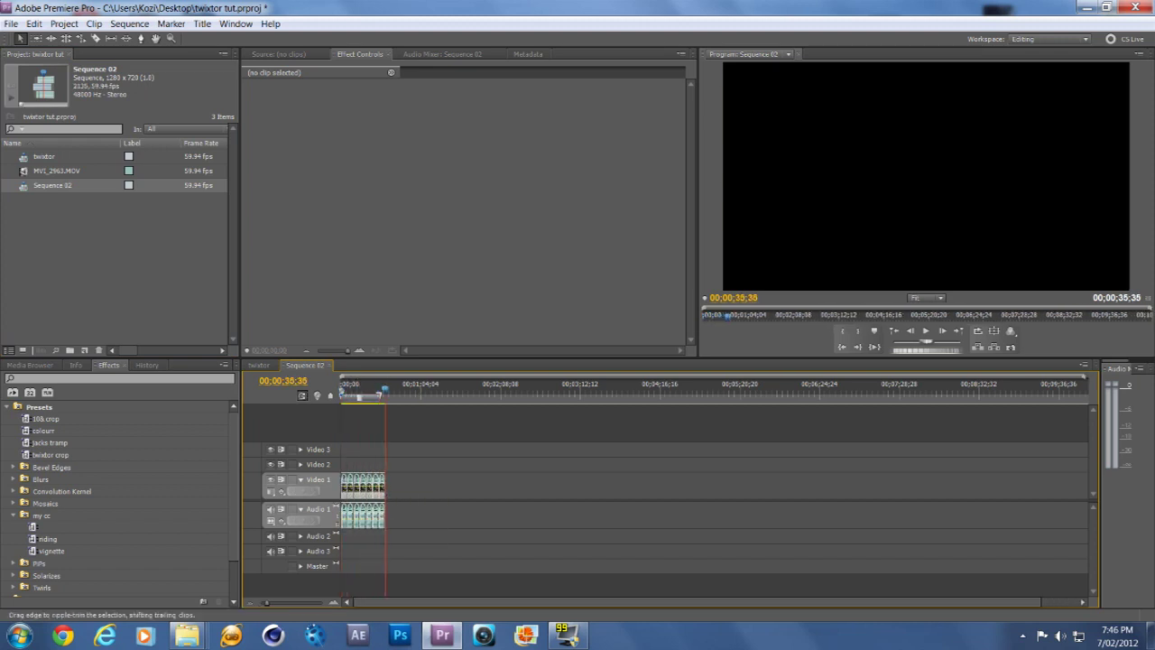
Replace the MVI_2963.MOV clip in the twixtor sequence with a nested Sequence 02 placed at the start of Video 1
{"action": "left_click", "coordinate": [271, 365]}
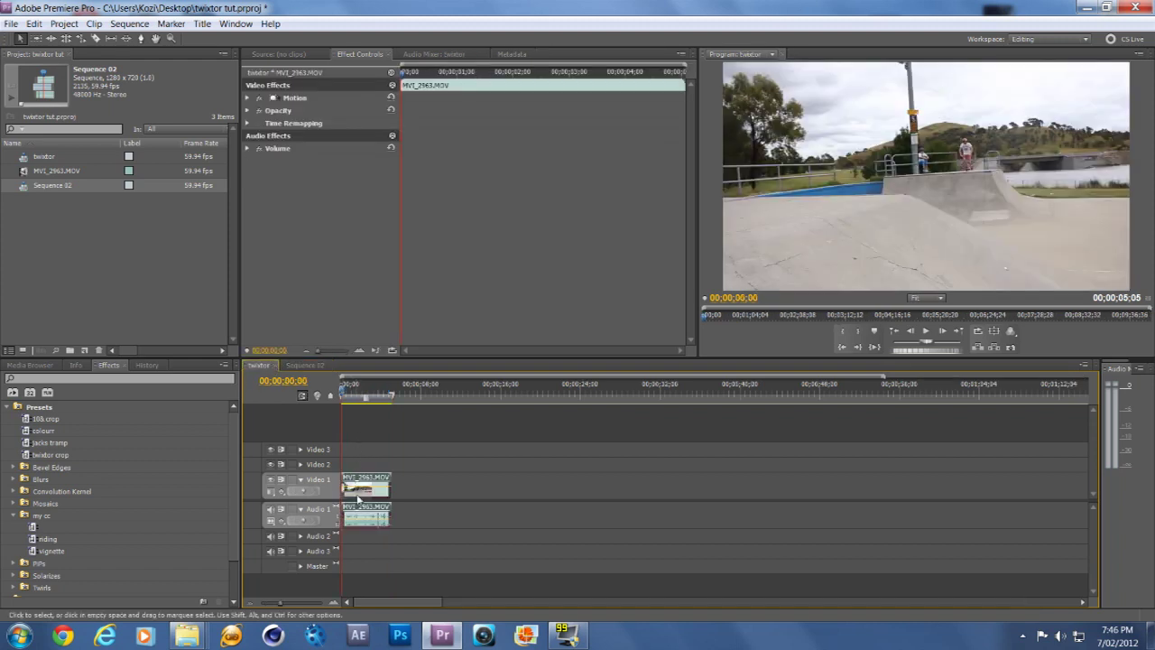
{"action": "key", "text": "Delete"}
{"action": "left_click_drag", "start_coordinate": [54, 185], "coordinate": [341, 487]}
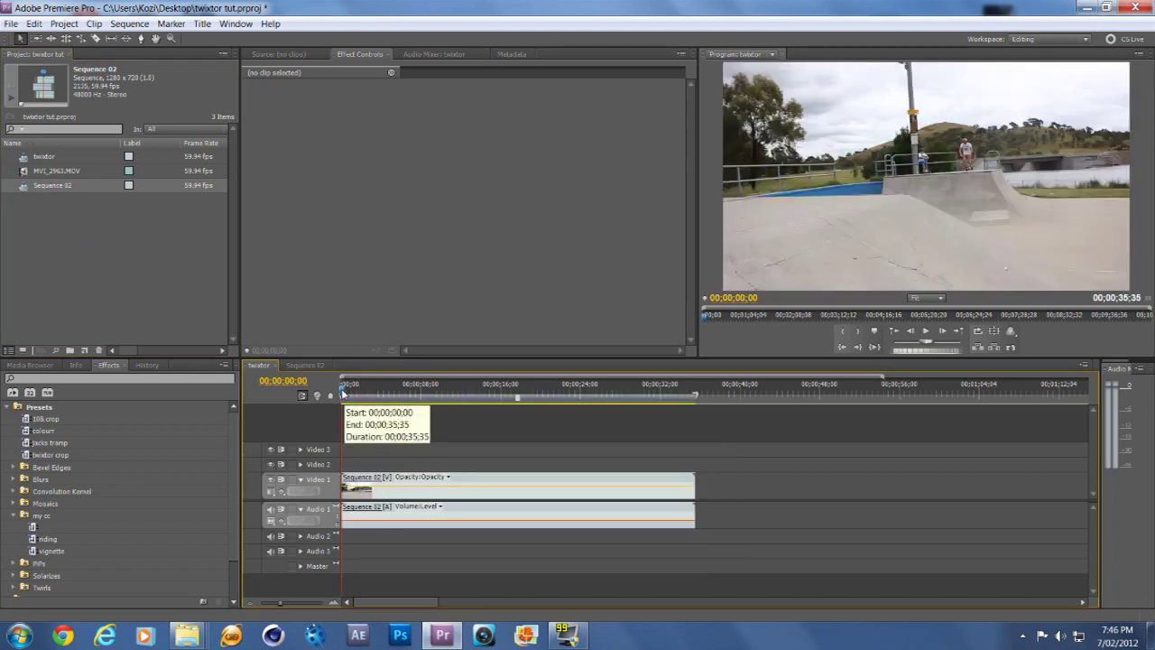
Play the start of the nested sequence and examine the program monitor's playback and paused resolution options
{"action": "key", "text": "space"}
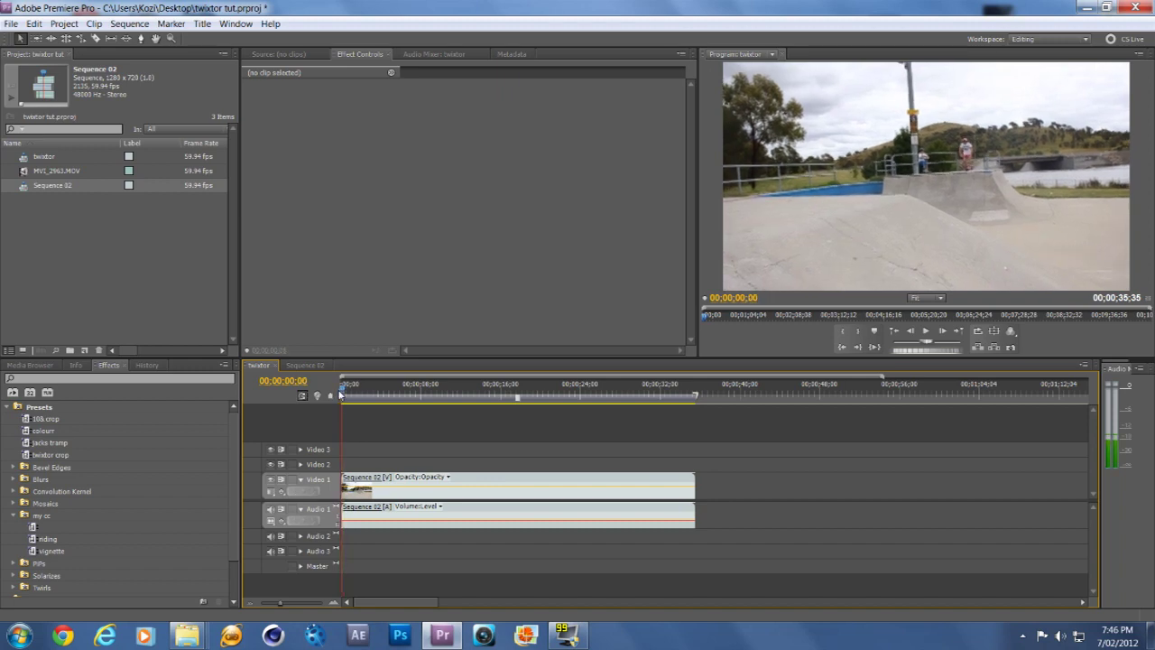
{"action": "mouse_move", "coordinate": [341, 395]}
{"action": "left_mouse_down"}
{"action": "mouse_move", "coordinate": [515, 398]}
{"action": "mouse_move", "coordinate": [342, 398]}
{"action": "left_mouse_up"}
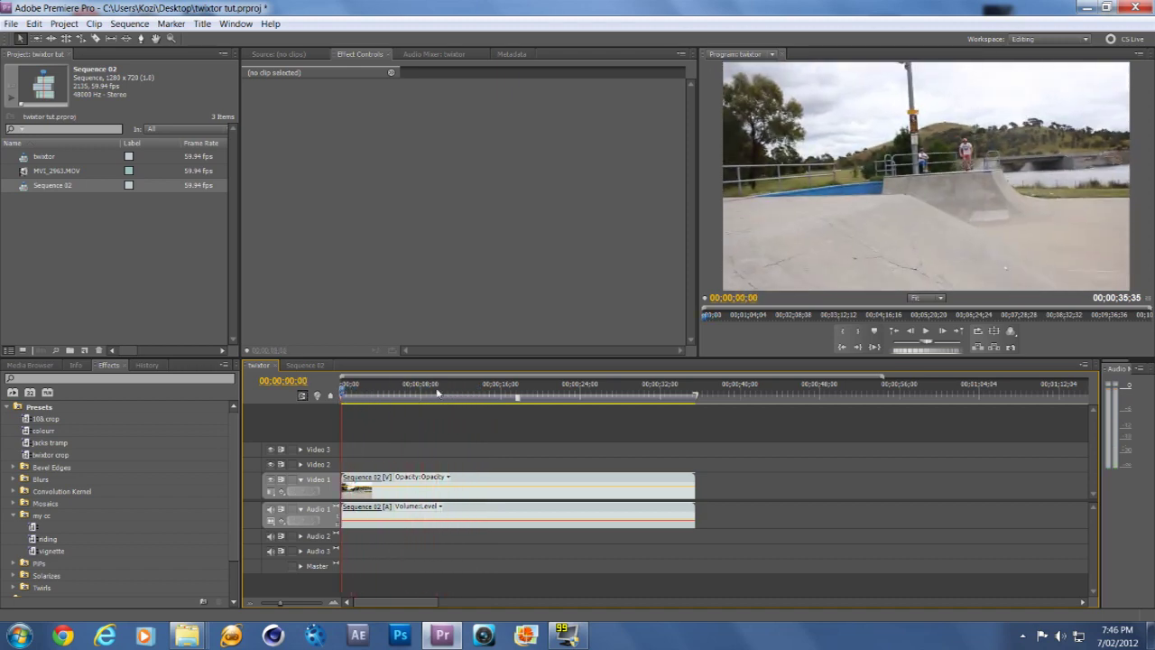
{"action": "left_click", "coordinate": [1017, 331]}
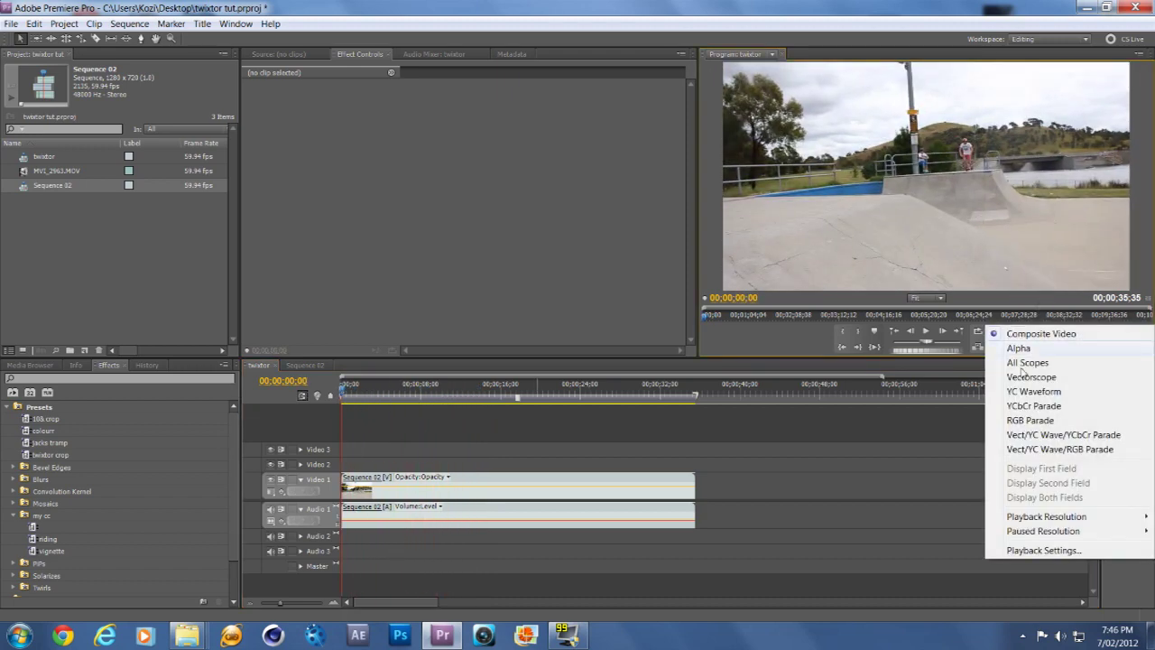
{"action": "mouse_move", "coordinate": [1076, 516]}
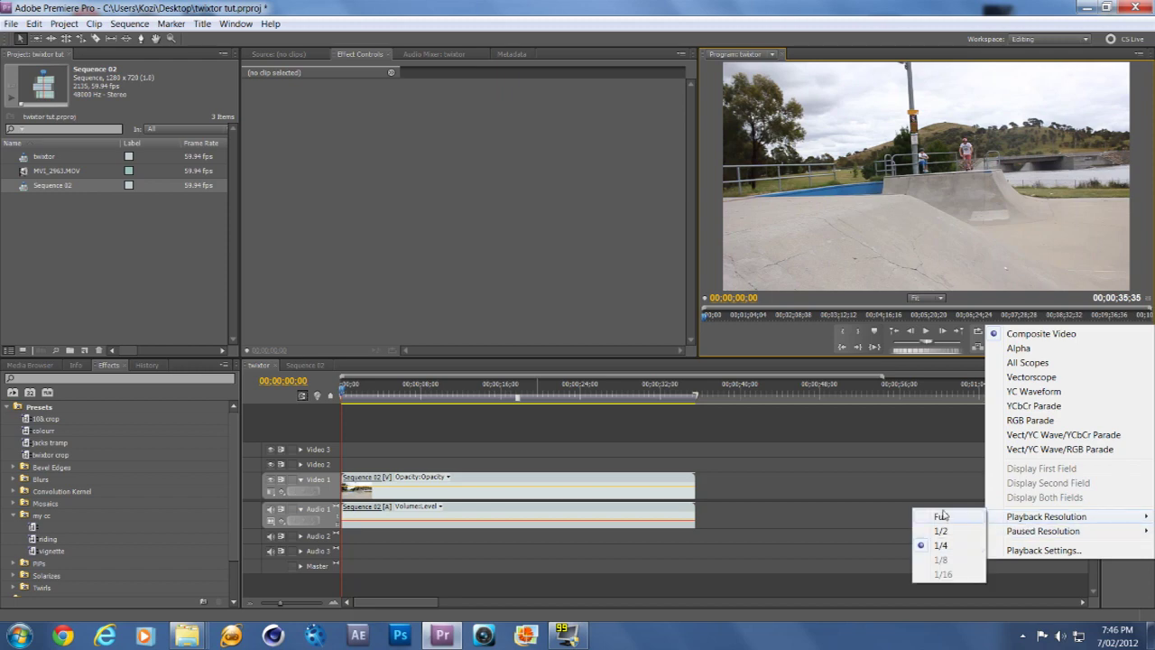
{"action": "mouse_move", "coordinate": [1037, 537]}
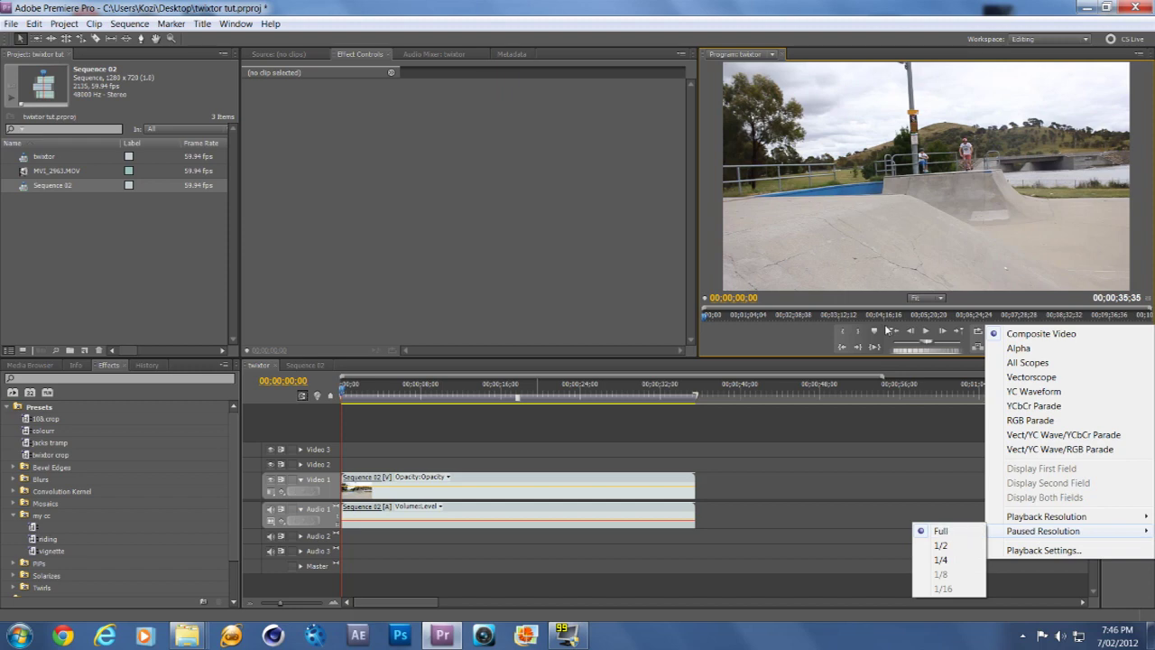
{"action": "left_click", "coordinate": [753, 485]}
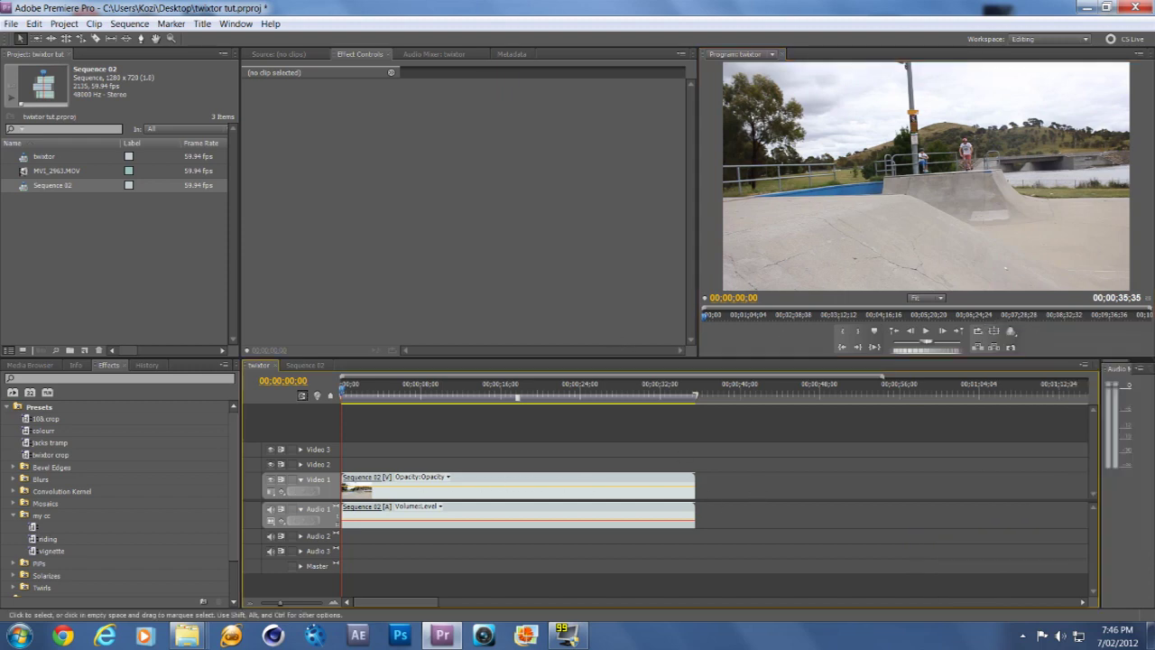
Apply the Twixtor effect from the RE:Vision Plug-ins to the nested Sequence 02 clip, and set the playhead at the start
{"action": "left_click", "coordinate": [379, 498]}
{"action": "scroll", "coordinate": [70, 505], "scroll_direction": "down", "scroll_amount": 2}
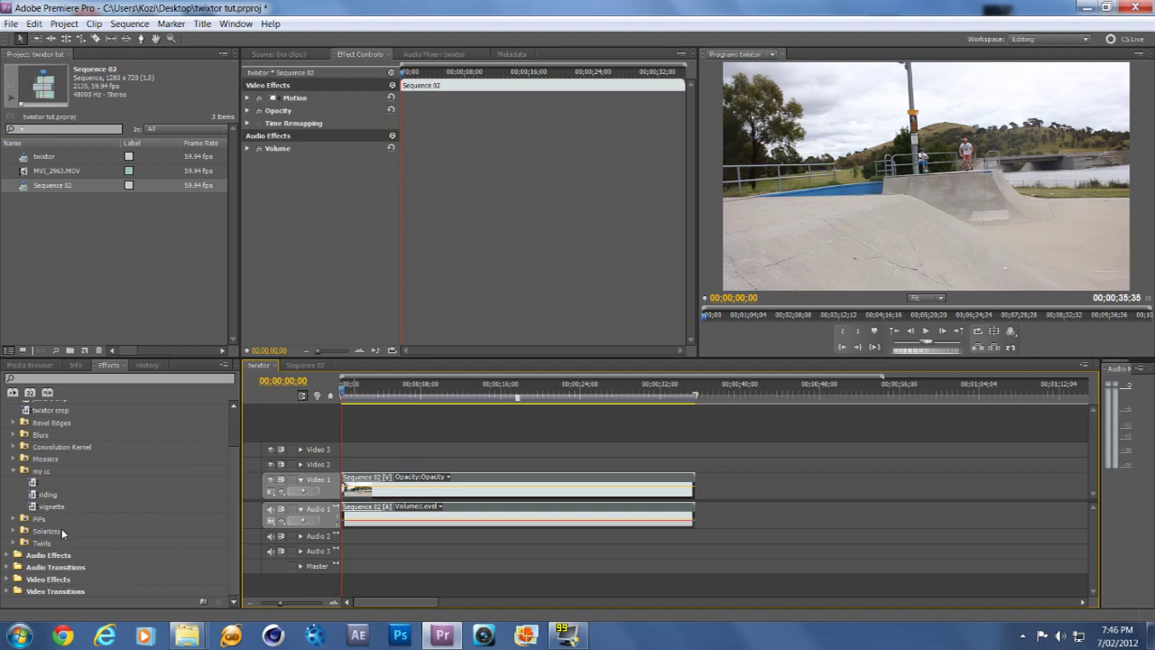
{"action": "left_click", "coordinate": [12, 578]}
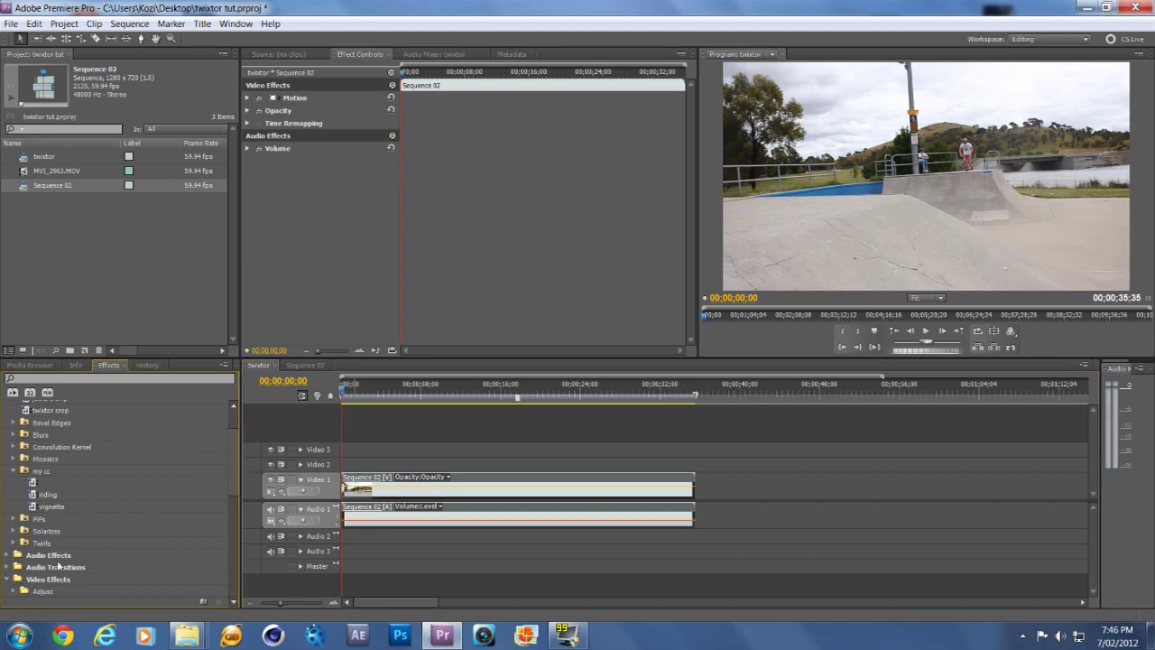
{"action": "scroll", "coordinate": [63, 550], "scroll_direction": "down", "scroll_amount": 5}
{"action": "scroll", "coordinate": [62, 550], "scroll_direction": "down", "scroll_amount": 3}
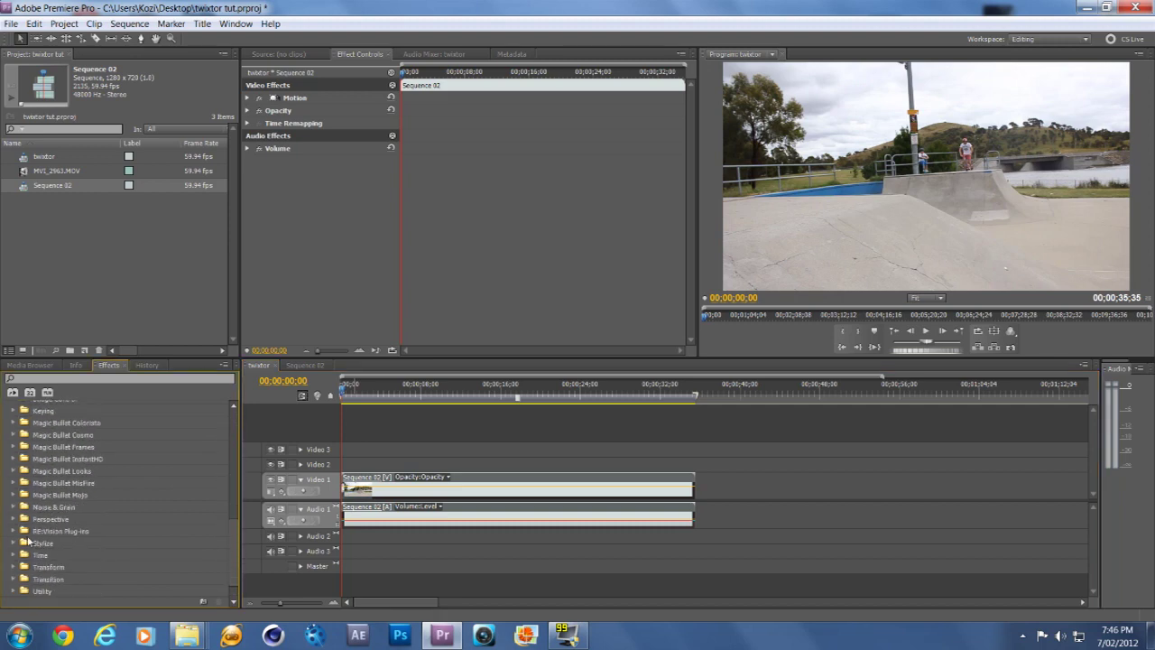
{"action": "left_click", "coordinate": [13, 531]}
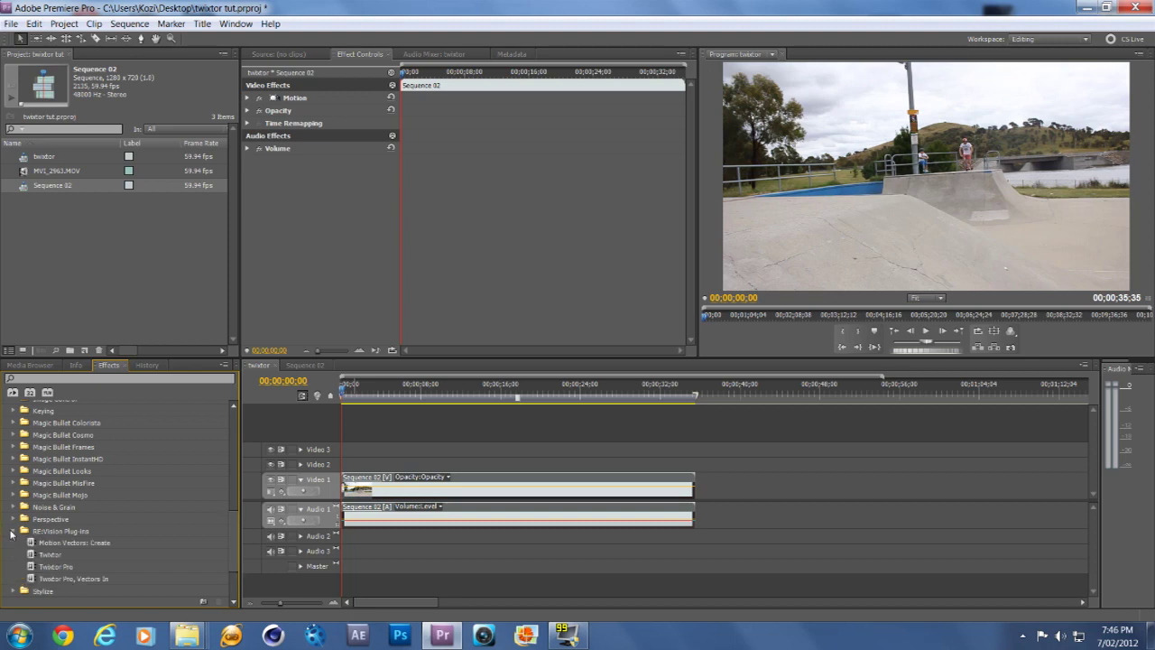
{"action": "left_click", "coordinate": [43, 555]}
{"action": "left_click_drag", "start_coordinate": [43, 555], "coordinate": [342, 487]}
{"action": "left_click", "coordinate": [342, 394]}
{"action": "mouse_move", "coordinate": [342, 394]}
{"action": "left_mouse_down"}
{"action": "mouse_move", "coordinate": [354, 395]}
{"action": "mouse_move", "coordinate": [329, 394]}
{"action": "left_mouse_up"}
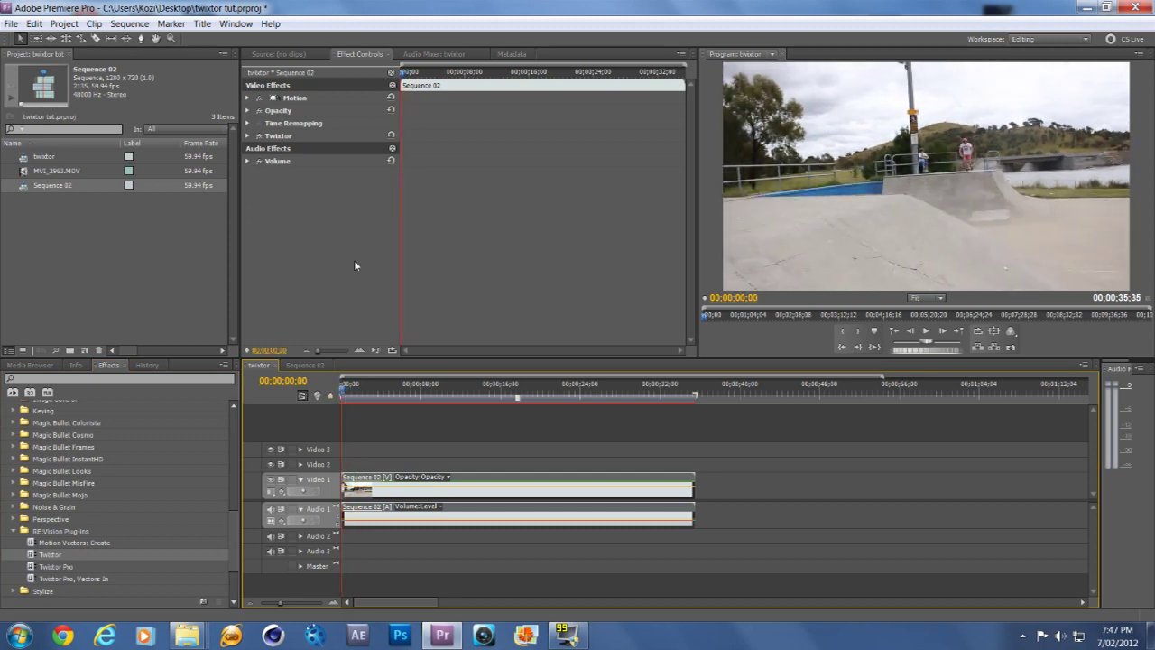
Examine the parameter groups of the Twixtor effect applied to the nested clip
{"action": "left_click", "coordinate": [247, 136]}
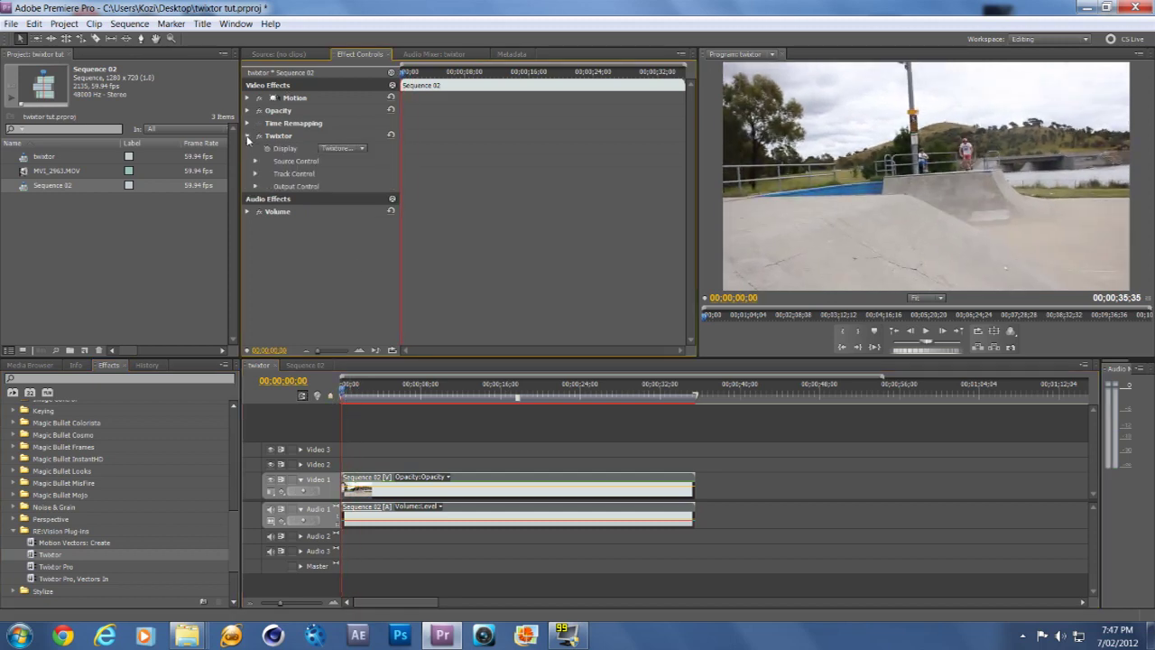
{"action": "left_click", "coordinate": [254, 186]}
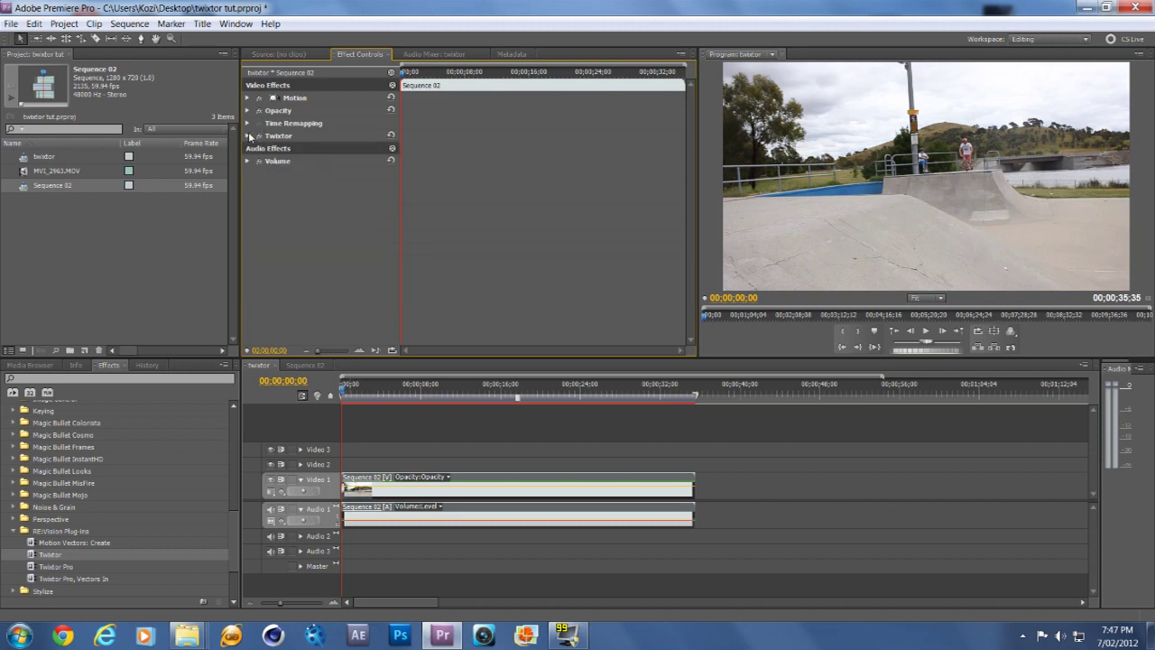
Expand Twixtor's Output Control and enable keyframing for Speed % at the start of the nested clip
{"action": "left_click", "coordinate": [256, 187]}
{"action": "left_click", "coordinate": [256, 187]}
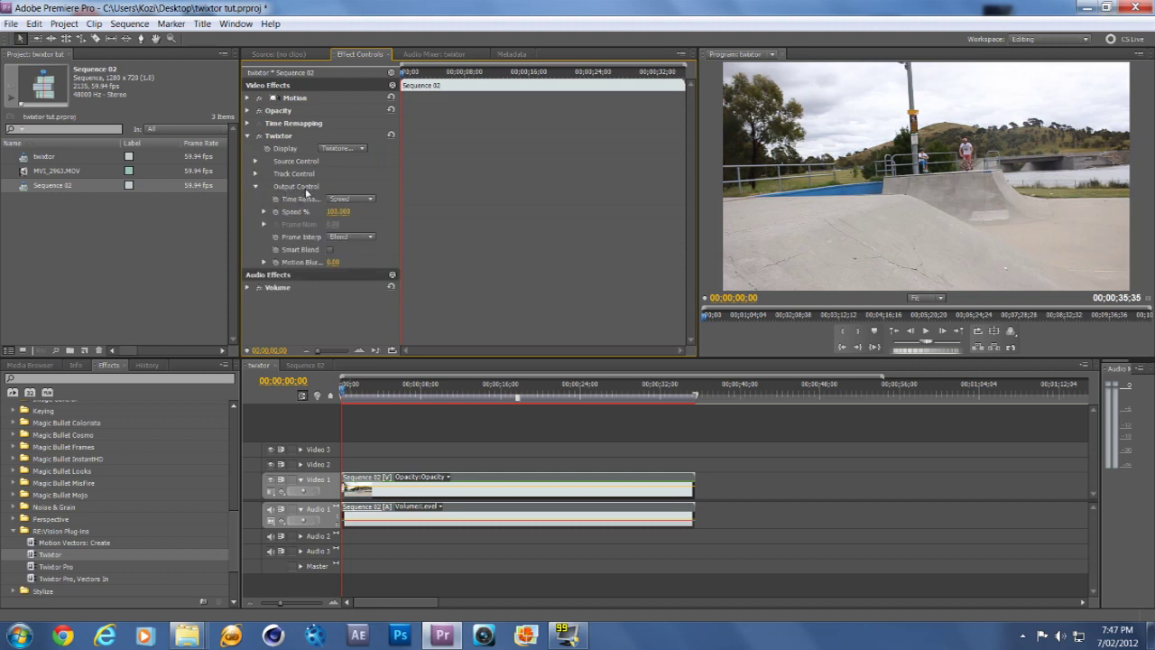
{"action": "left_click", "coordinate": [276, 210]}
Add a Speed % keyframe at 00;00;02;56, where the rider is in the air above the ramp
{"action": "left_click_drag", "start_coordinate": [341, 395], "coordinate": [369, 397]}
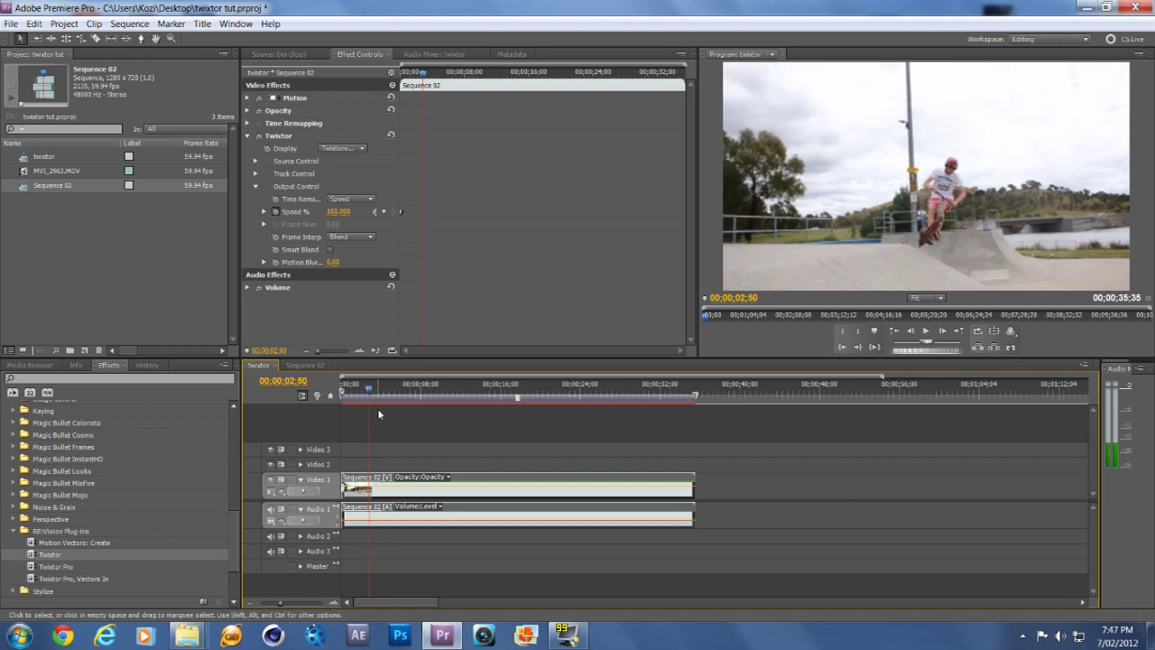
{"action": "left_click_drag", "start_coordinate": [369, 394], "coordinate": [369, 394]}
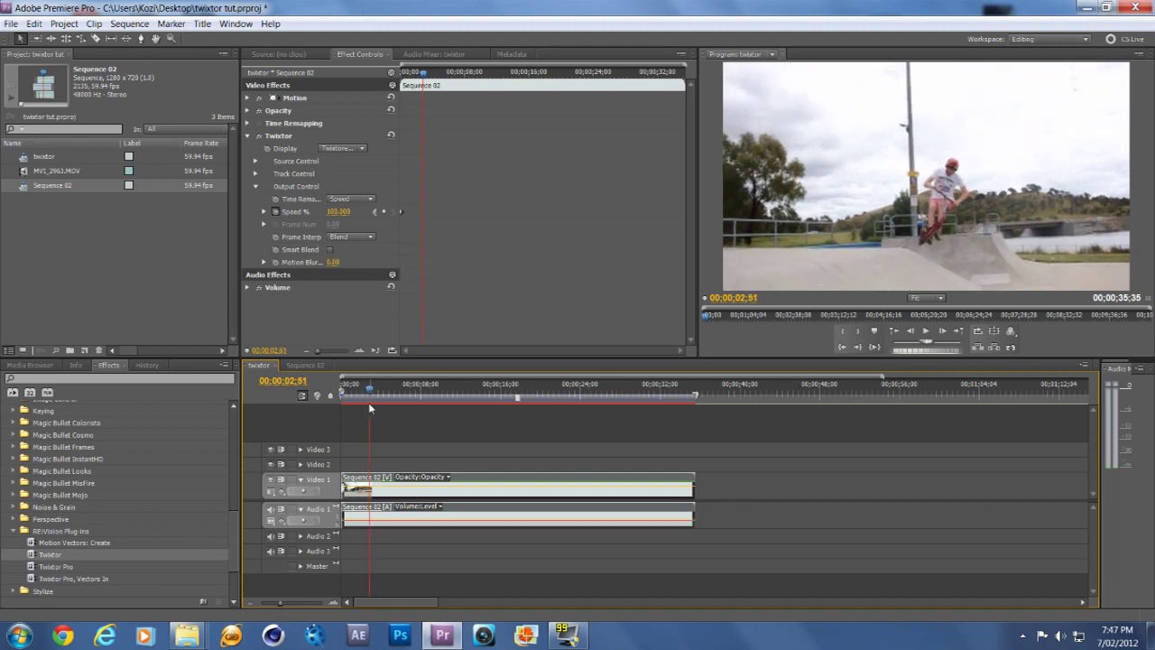
{"action": "key", "text": "Right"}
{"action": "key", "text": "Right"}
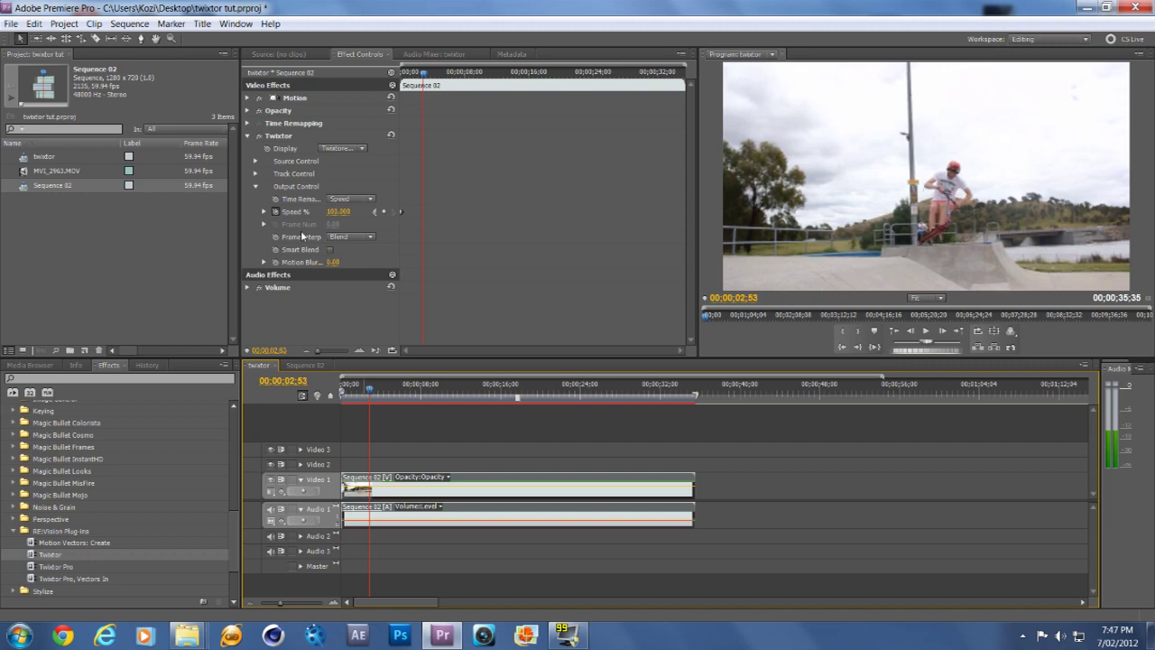
{"action": "key", "text": "Right"}
{"action": "key", "text": "Right"}
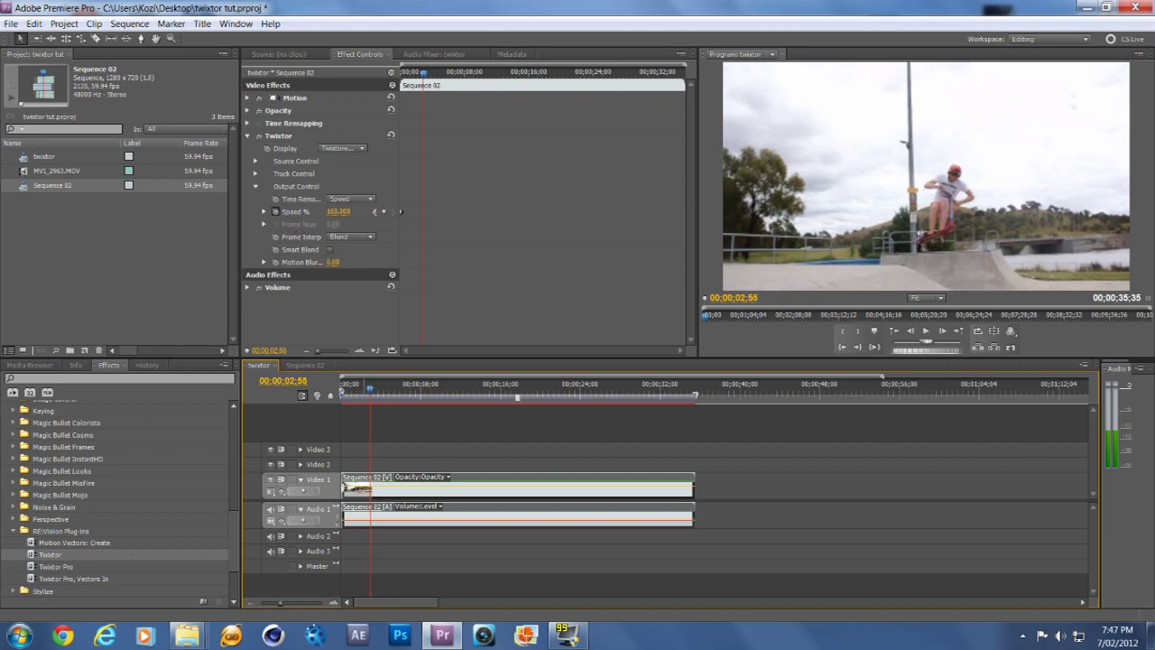
{"action": "left_click", "coordinate": [385, 213]}
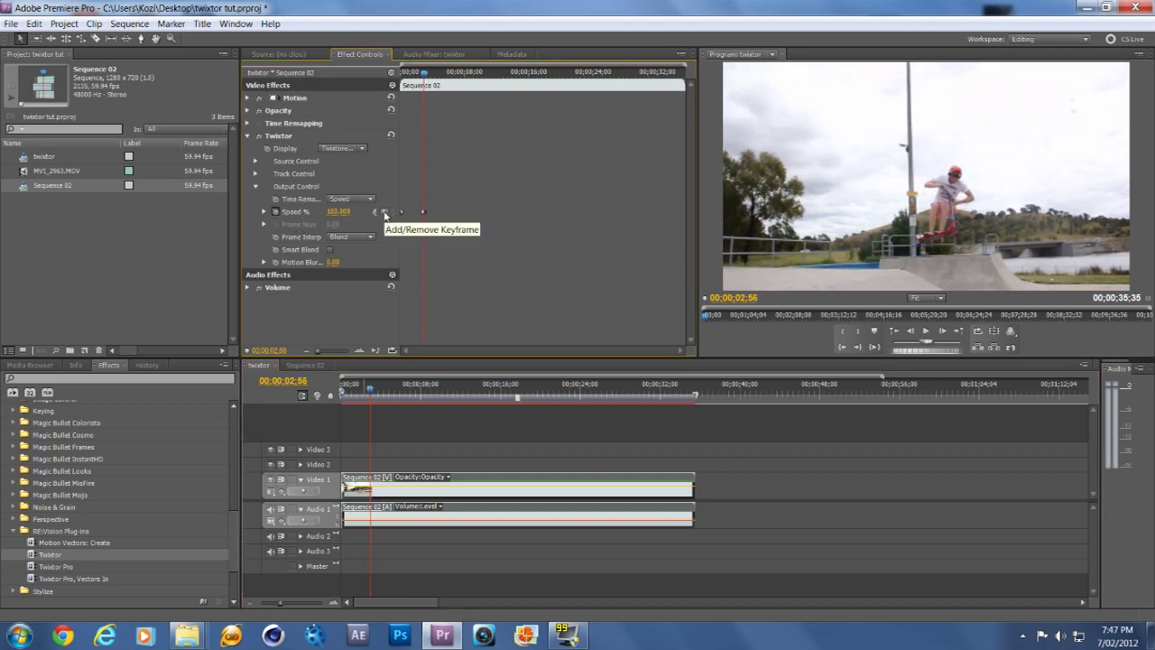
Set Twixtor's Speed % to 50 at 00;00;02;57 and to 2 at 00;00;03;28
{"action": "left_click", "coordinate": [340, 211]}
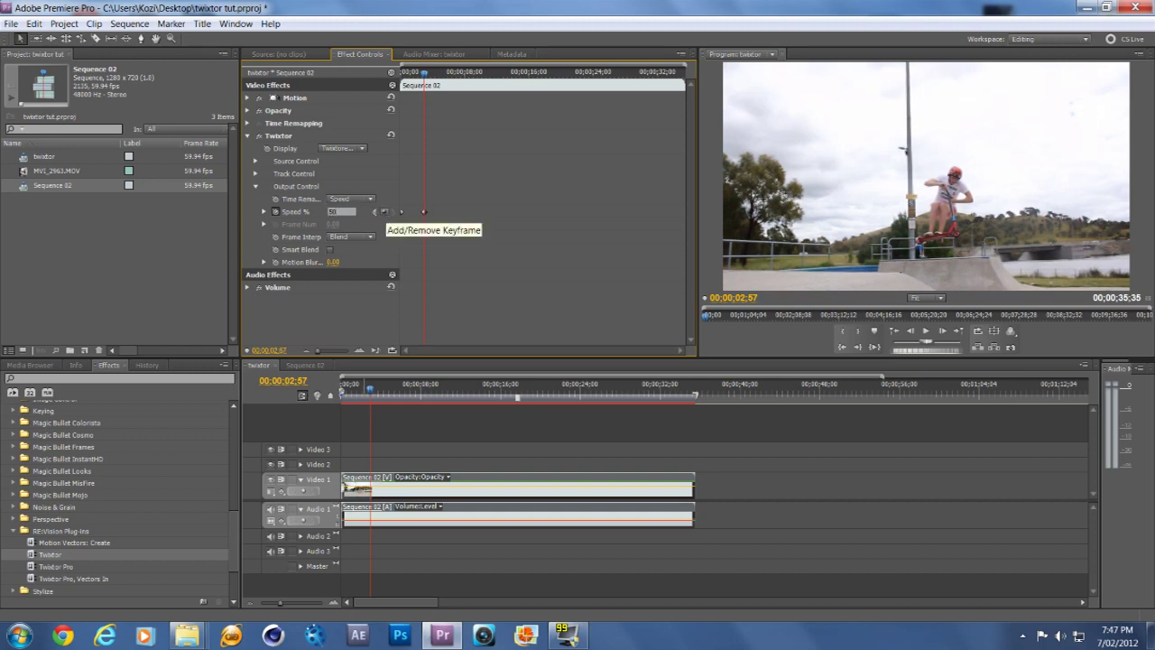
{"action": "type", "text": "50"}
{"action": "key", "text": "Return"}
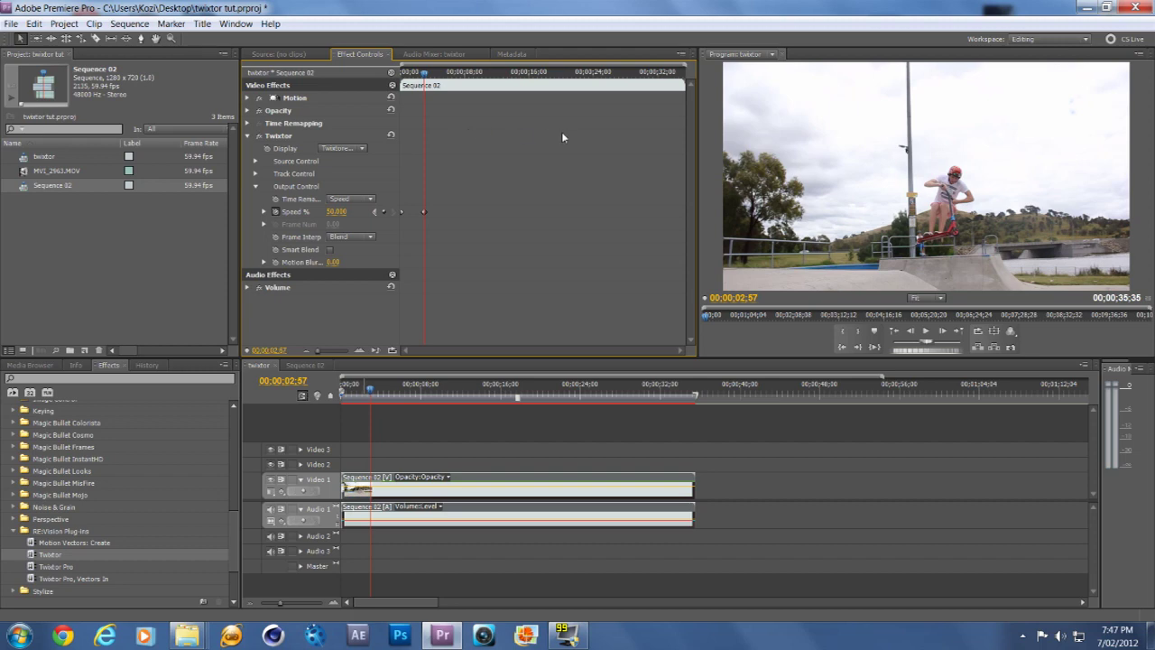
{"action": "key", "text": "space"}
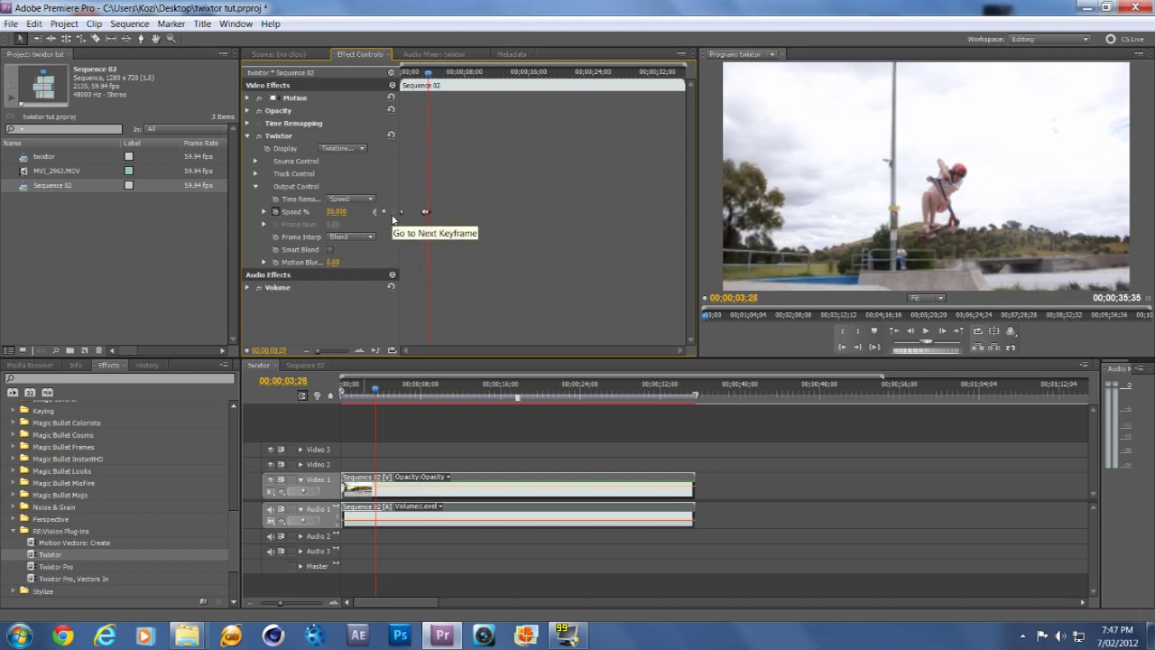
{"action": "left_click", "coordinate": [336, 211]}
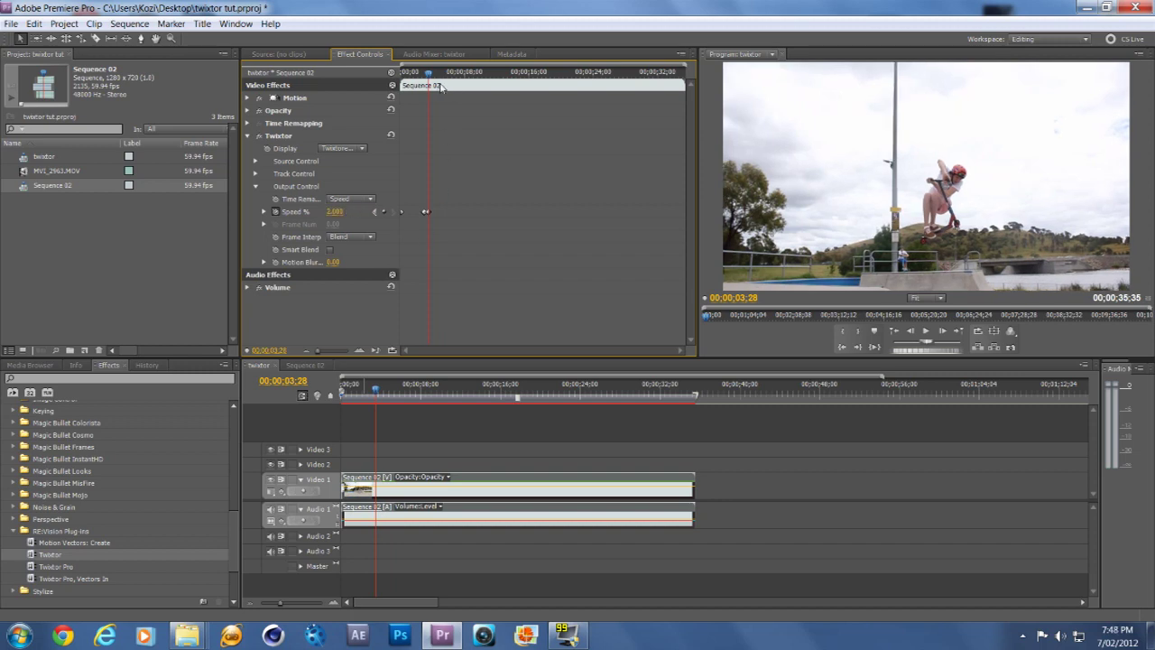
Add Speed % keyframes that hold the slow speed at 00;00;05;37, then reach 50 at 00;00;06;09 and 100 at 00;00;06;24
{"action": "mouse_move", "coordinate": [429, 72]}
{"action": "left_mouse_down"}
{"action": "mouse_move", "coordinate": [403, 76]}
{"action": "mouse_move", "coordinate": [442, 85]}
{"action": "mouse_move", "coordinate": [406, 86]}
{"action": "mouse_move", "coordinate": [448, 84]}
{"action": "left_mouse_up"}
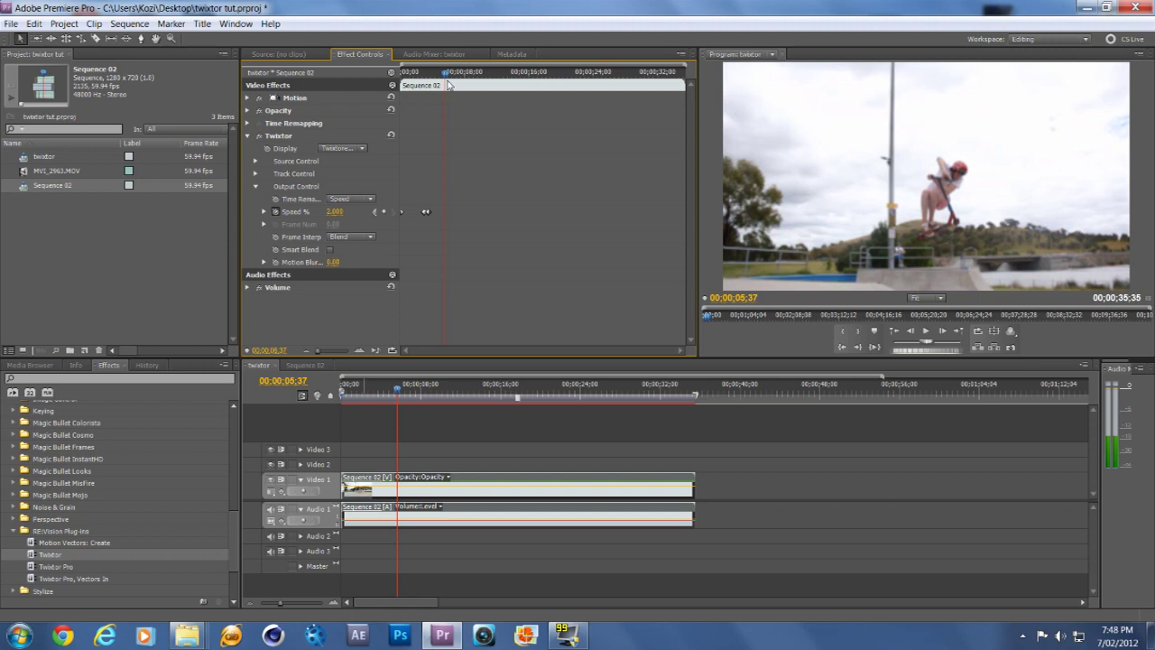
{"action": "left_click", "coordinate": [384, 212]}
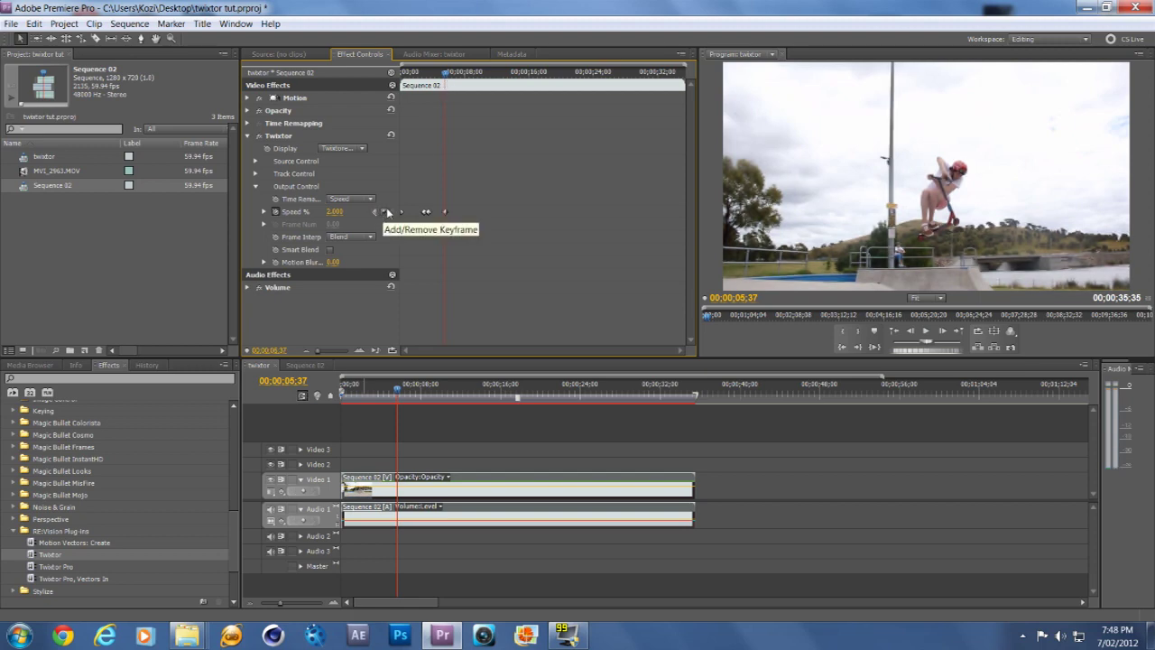
{"action": "key", "text": "Right"}
{"action": "left_click_drag", "start_coordinate": [445, 78], "coordinate": [448, 79]}
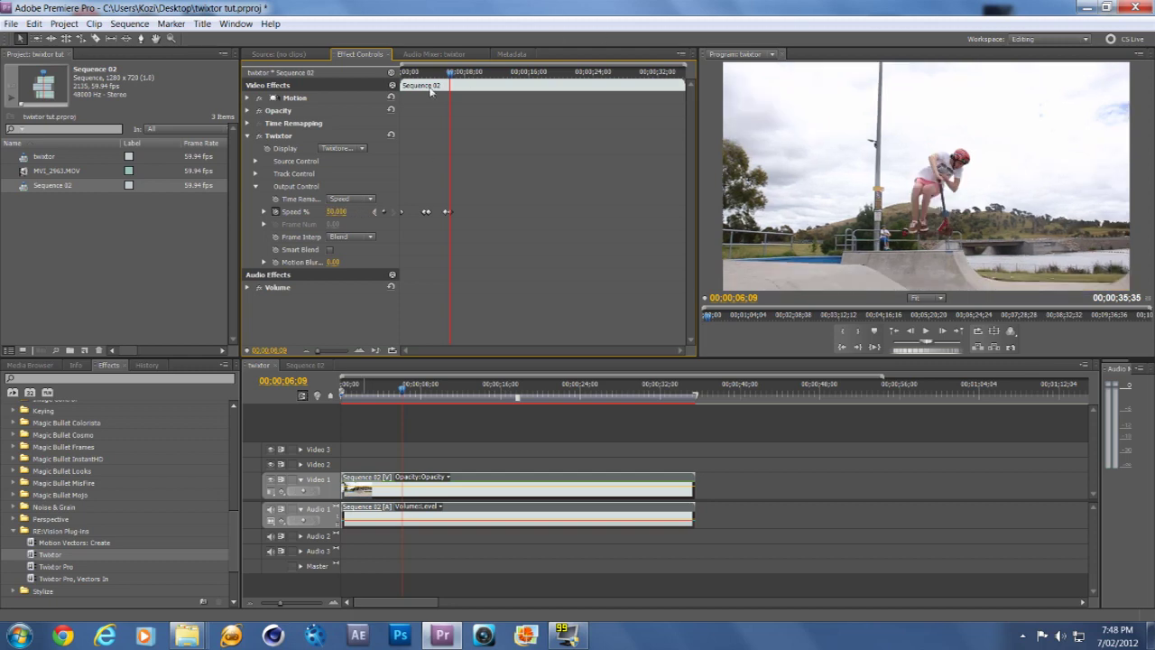
{"action": "mouse_move", "coordinate": [448, 76]}
{"action": "left_mouse_down"}
{"action": "mouse_move", "coordinate": [403, 74]}
{"action": "mouse_move", "coordinate": [468, 70]}
{"action": "mouse_move", "coordinate": [440, 74]}
{"action": "mouse_move", "coordinate": [453, 79]}
{"action": "left_mouse_up"}
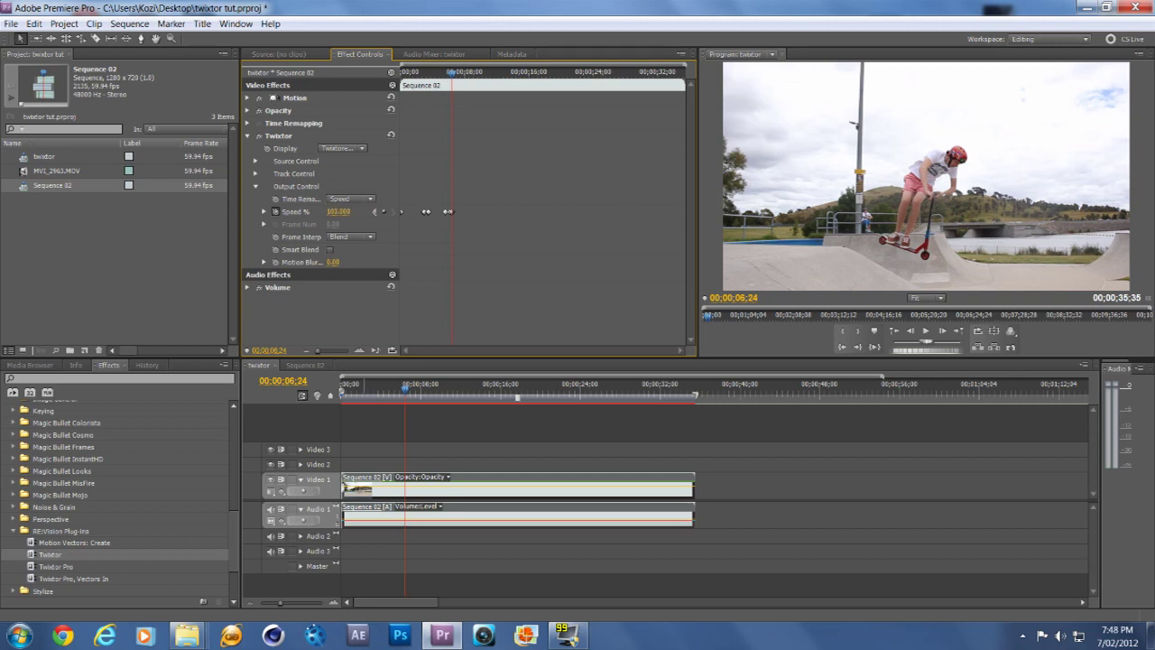
Play the twixtor sequence from the start to check the keyframed speed changes
{"action": "left_click_drag", "start_coordinate": [405, 397], "coordinate": [341, 391]}
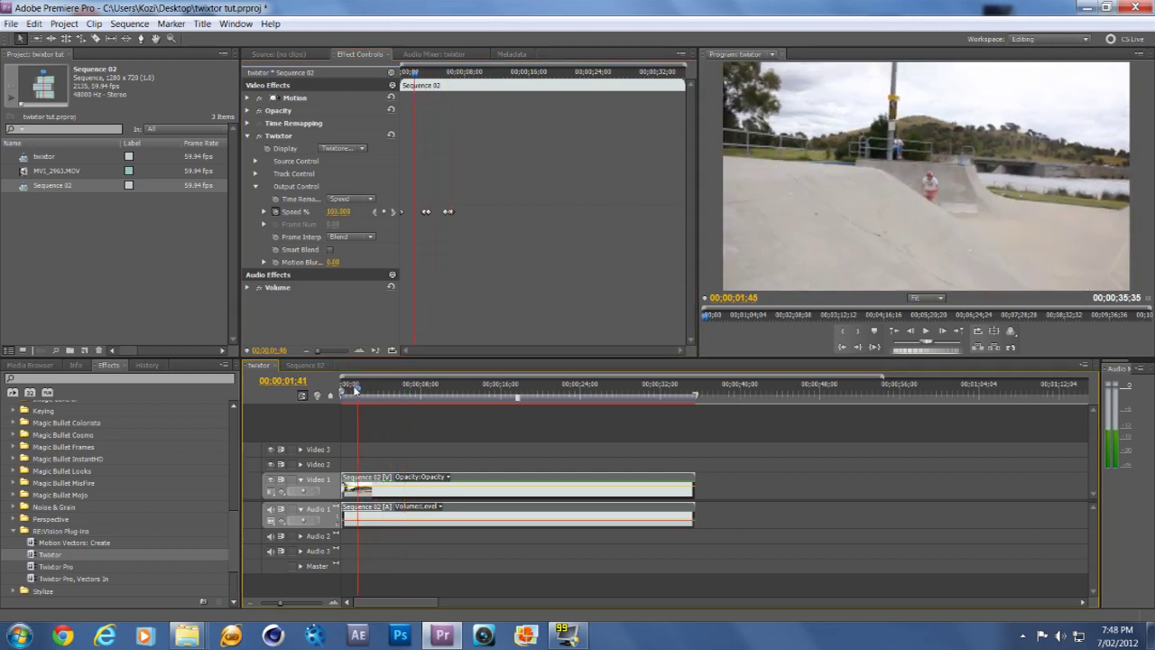
{"action": "left_click", "coordinate": [926, 332]}
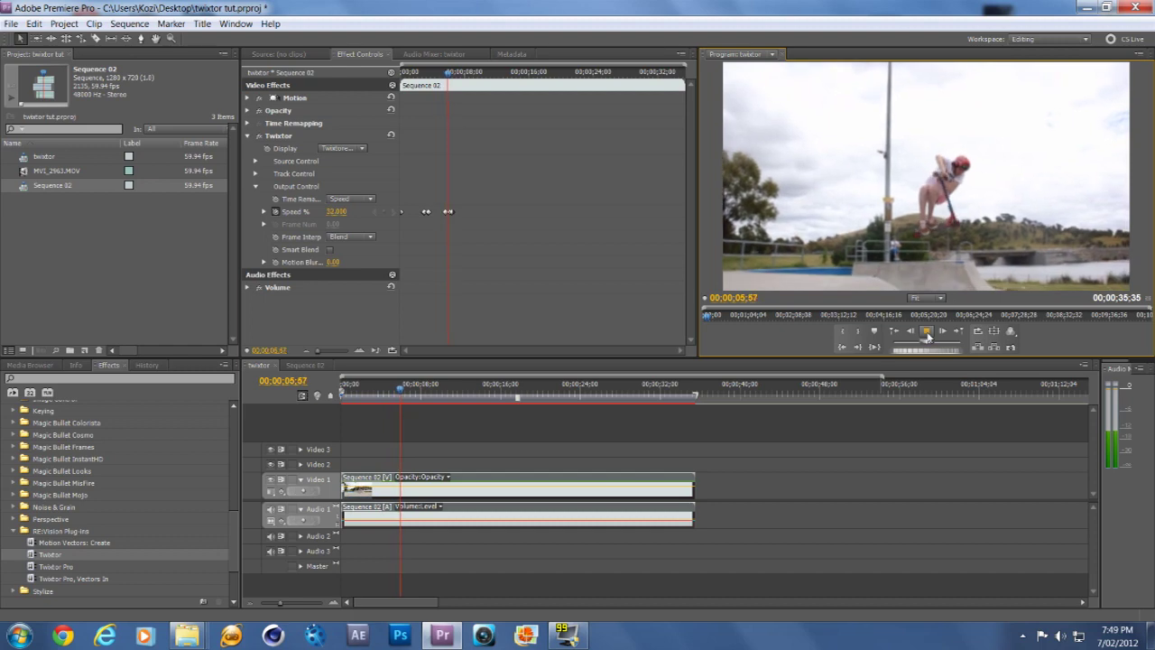
{"action": "left_click", "coordinate": [927, 332]}
Split the nested Sequence 02 clip at 00;00;07;52 and delete the part after the cut
{"action": "key", "text": "c"}
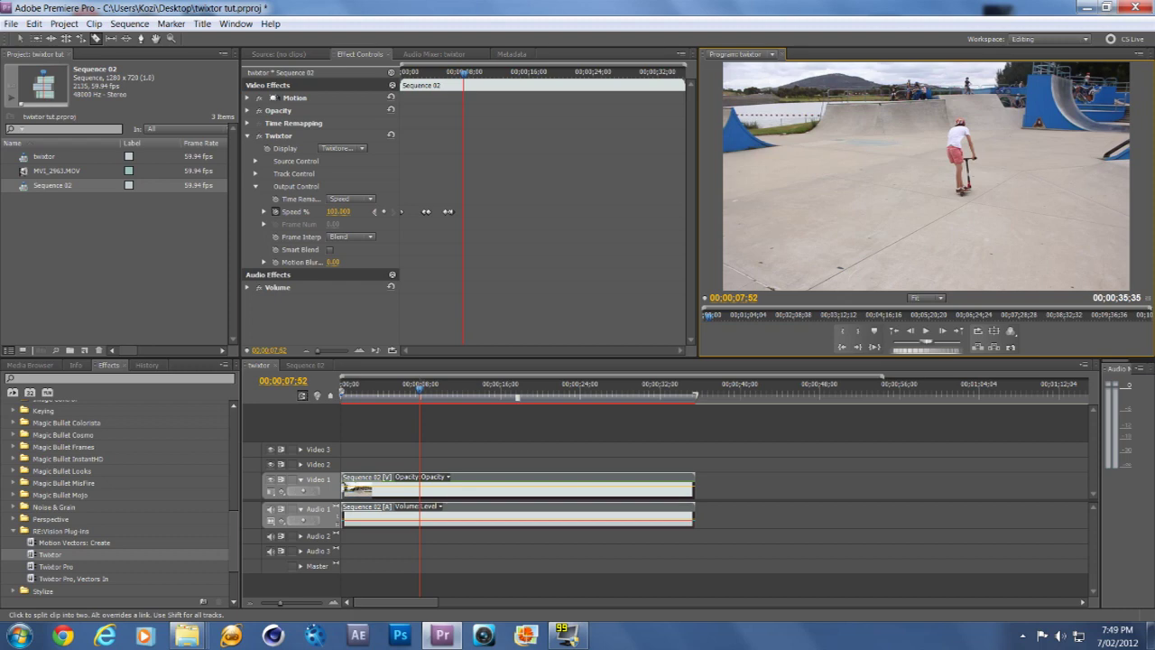
{"action": "left_click", "coordinate": [419, 487]}
{"action": "key", "text": "v"}
{"action": "left_click", "coordinate": [448, 492]}
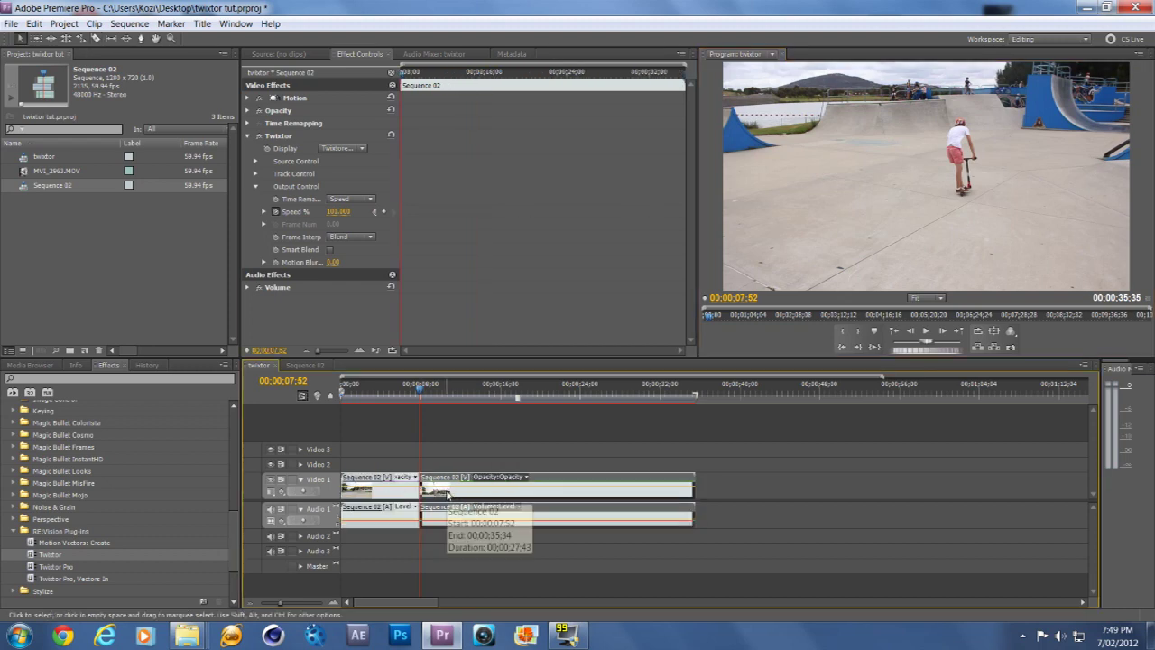
{"action": "key", "text": "Delete"}
Play back the shortened clip from the start to review the slow motion
{"action": "left_click_drag", "start_coordinate": [418, 390], "coordinate": [341, 391]}
{"action": "left_click", "coordinate": [925, 331]}
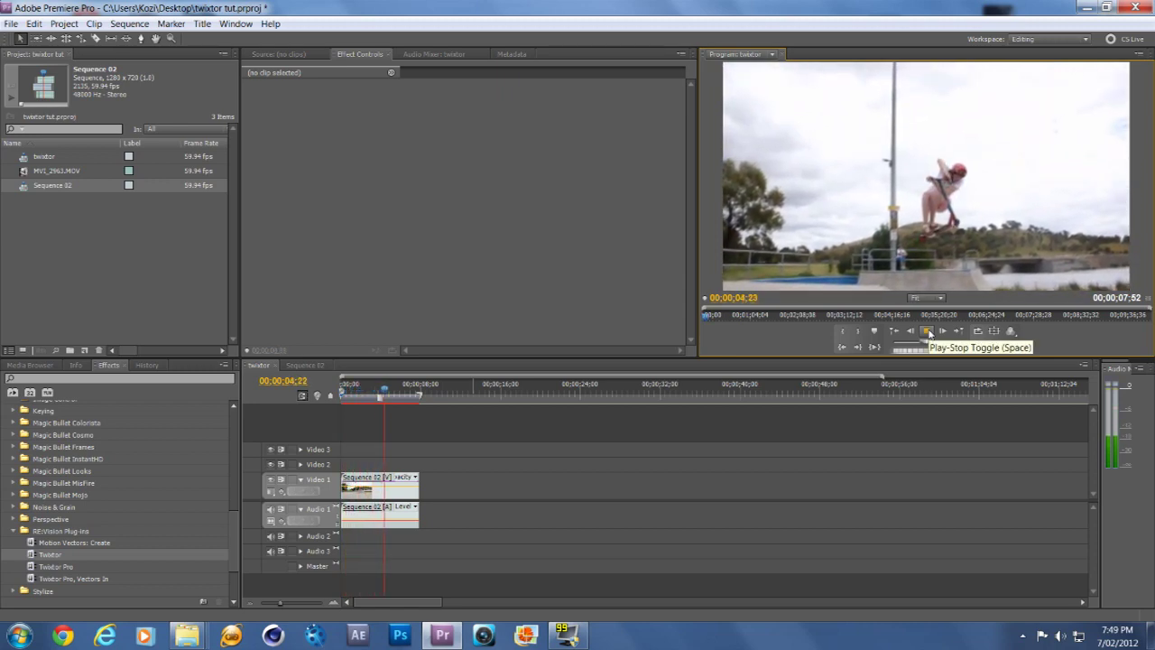
{"action": "left_click", "coordinate": [927, 332]}
{"action": "left_click_drag", "start_coordinate": [387, 398], "coordinate": [341, 398]}
{"action": "key", "text": "space"}
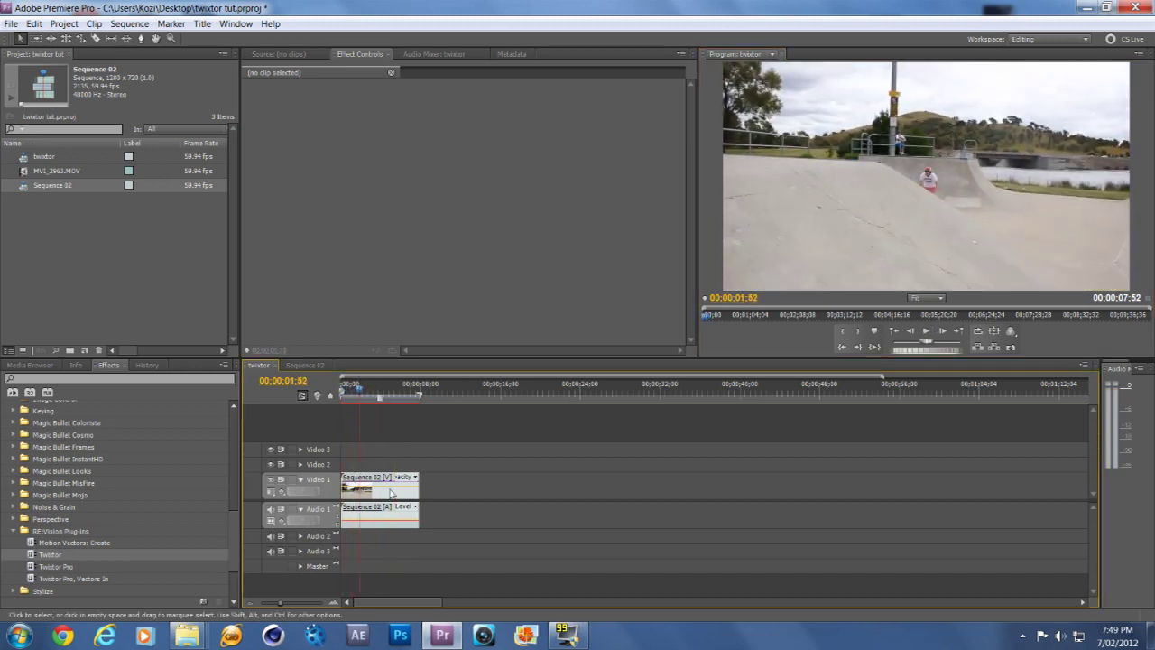
Delete the Sequence 02 audio from Audio 1 while Video 1 is locked, and unlock Video 1
{"action": "left_click", "coordinate": [379, 518]}
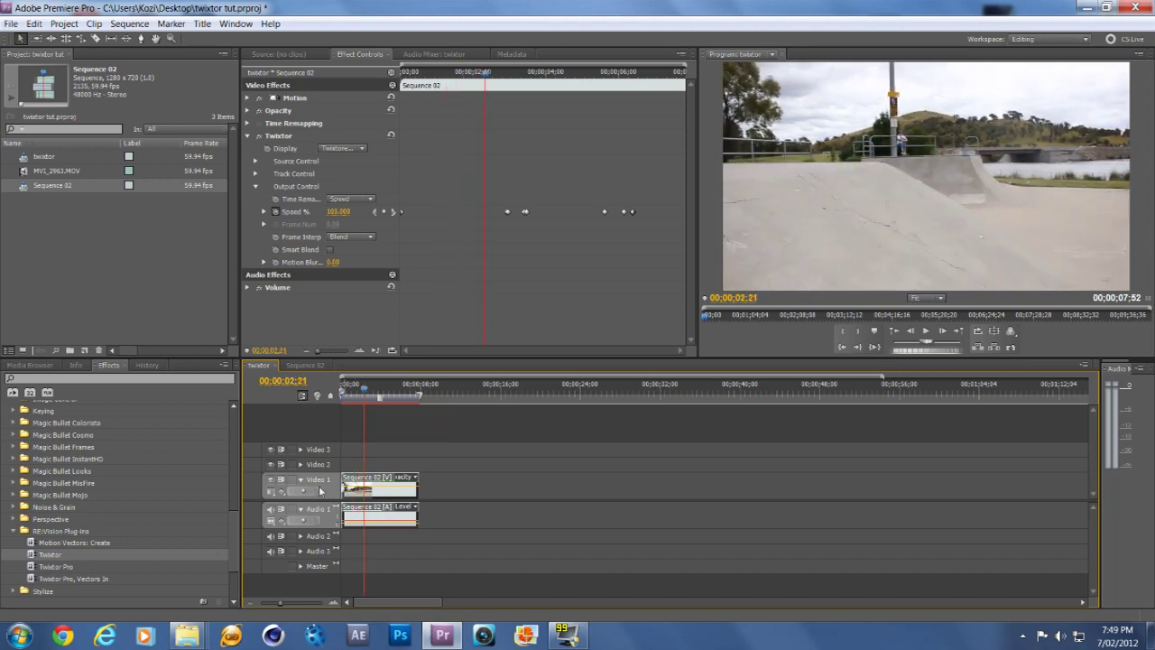
{"action": "left_click", "coordinate": [291, 479]}
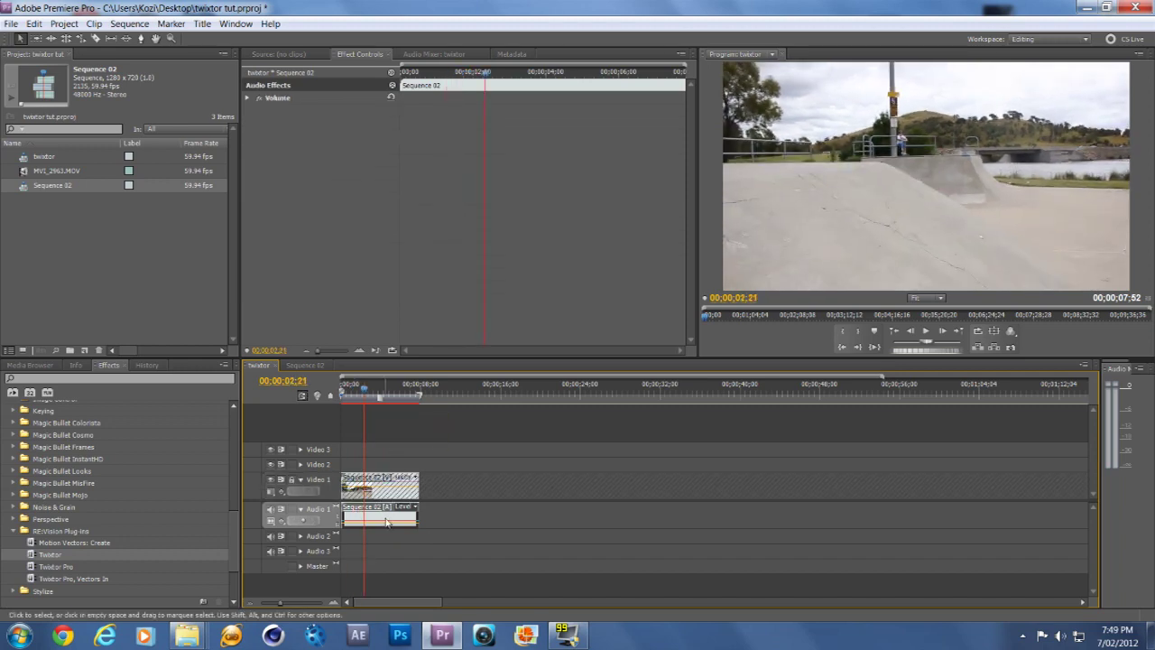
{"action": "key", "text": "Delete"}
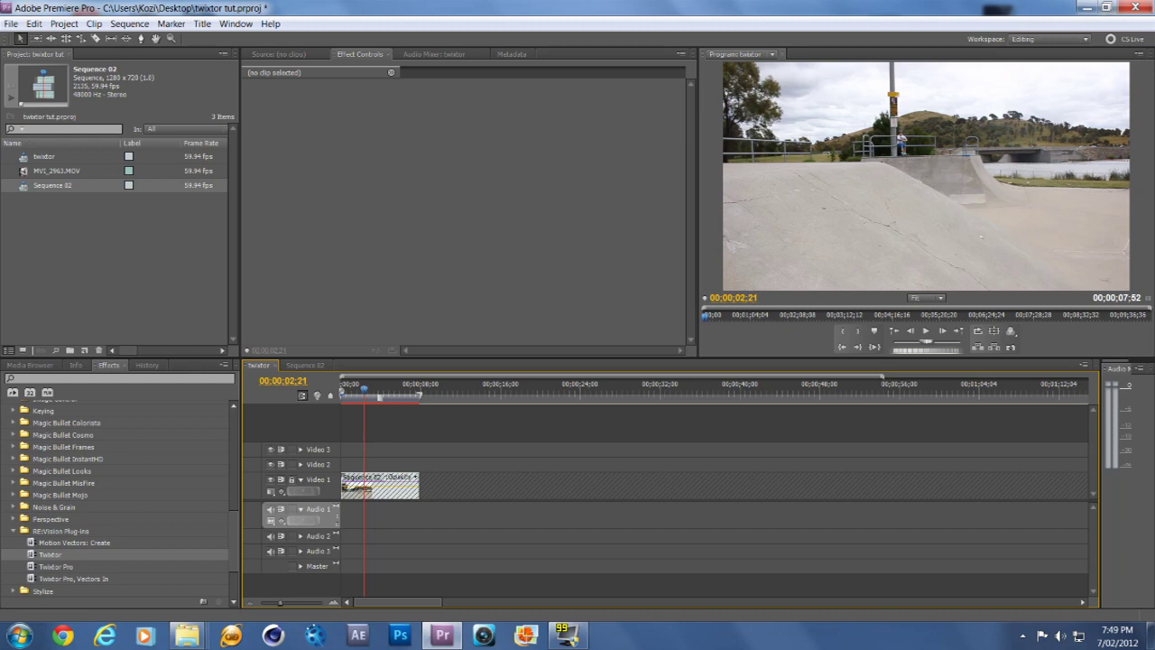
{"action": "left_click", "coordinate": [290, 479]}
Enable Smart Blend and set Frame Interp to Motion Weighted Blend in the Sequence 02 clip's Twixtor effect
{"action": "left_click", "coordinate": [352, 386]}
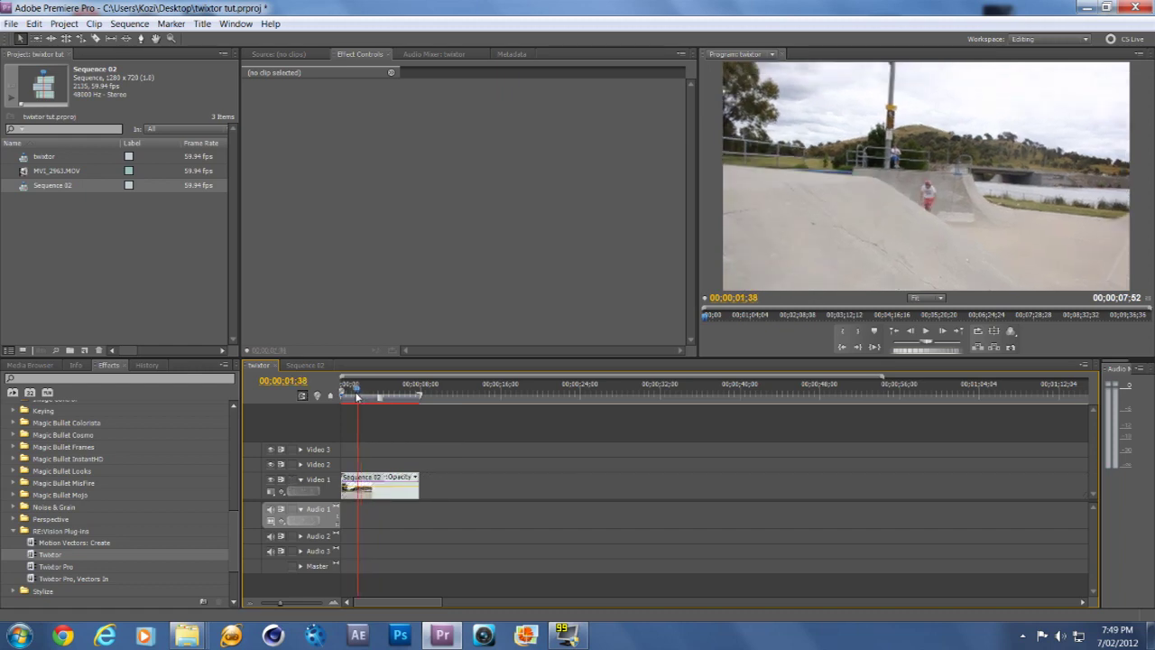
{"action": "left_click", "coordinate": [370, 489]}
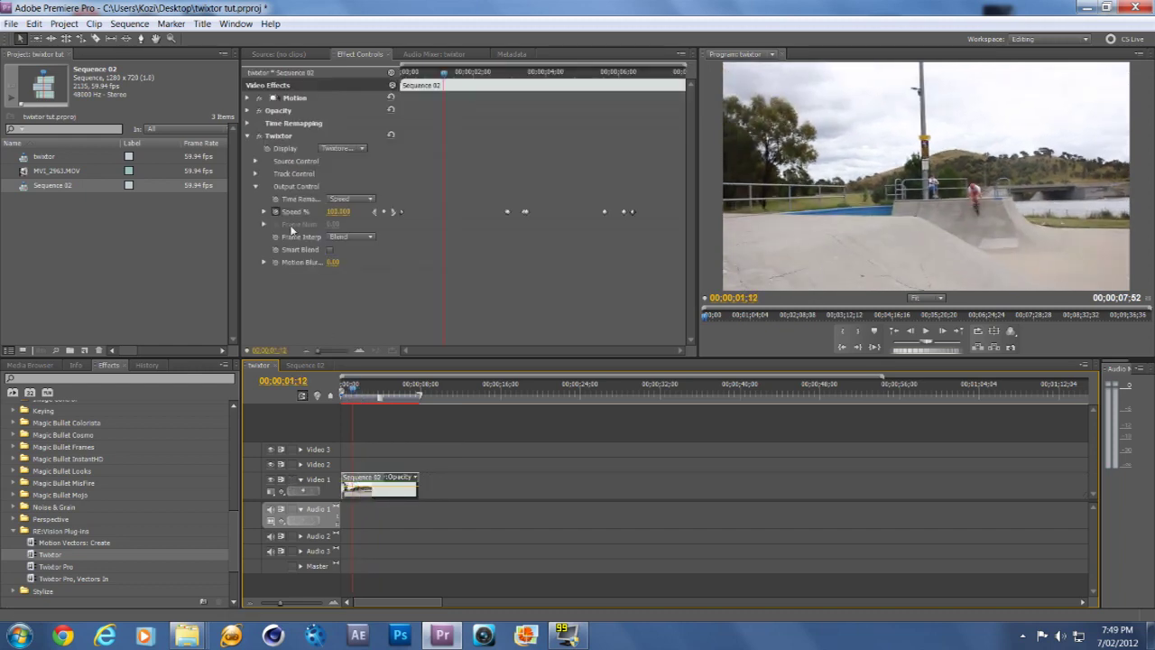
{"action": "left_click", "coordinate": [330, 251]}
{"action": "left_click", "coordinate": [335, 236]}
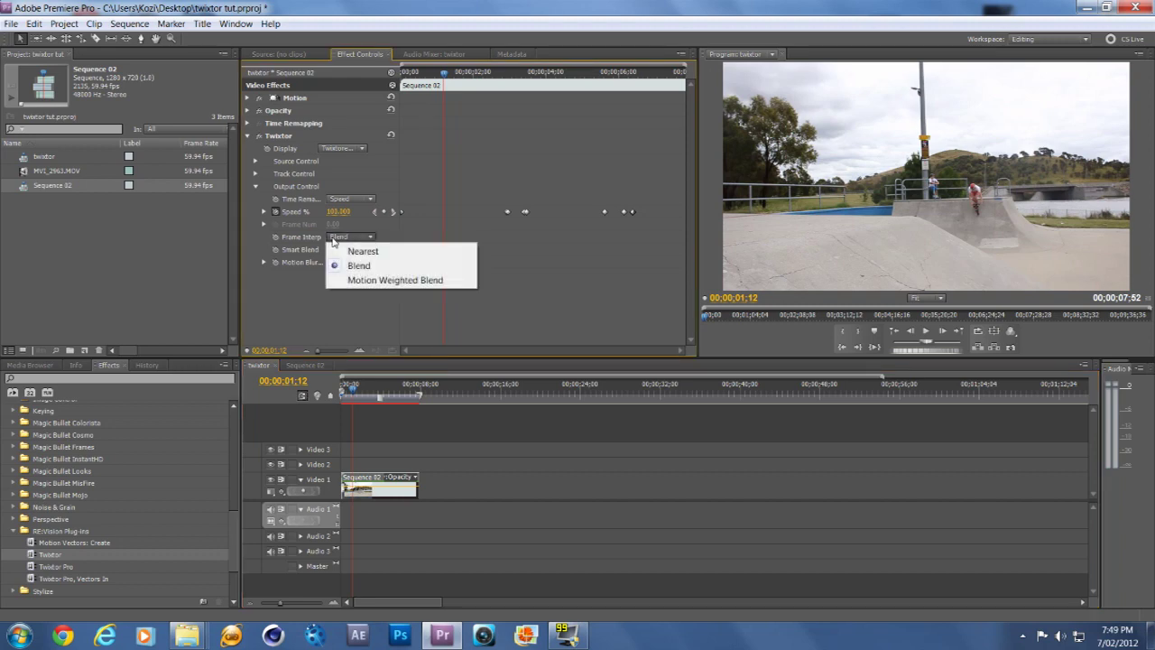
{"action": "left_click", "coordinate": [368, 280]}
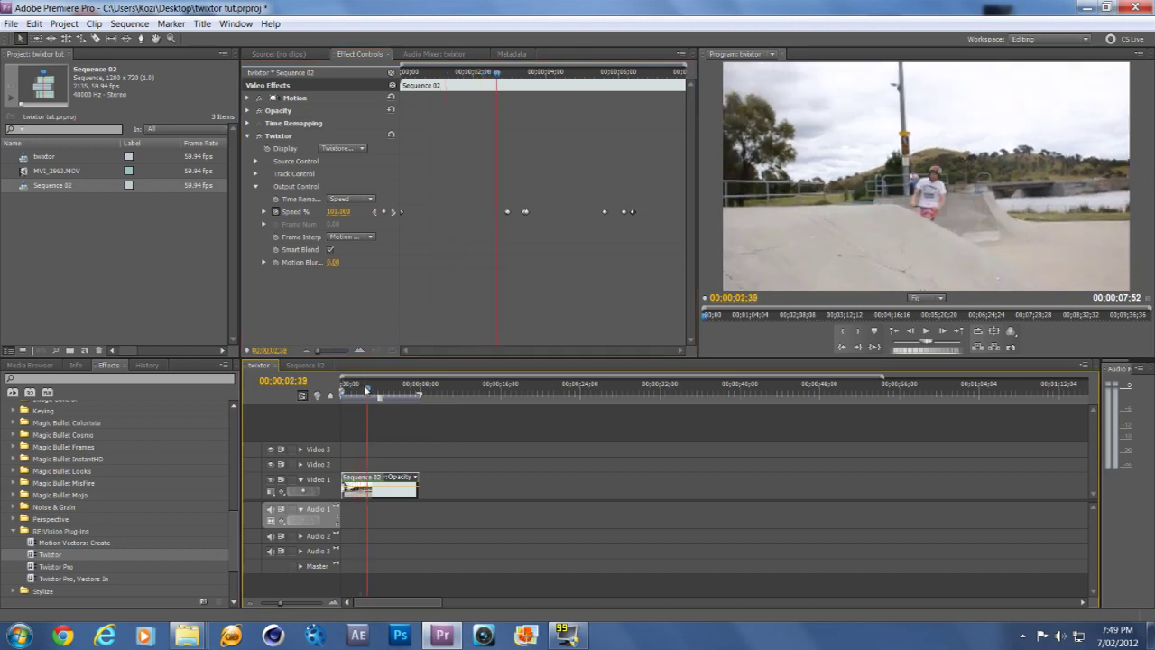
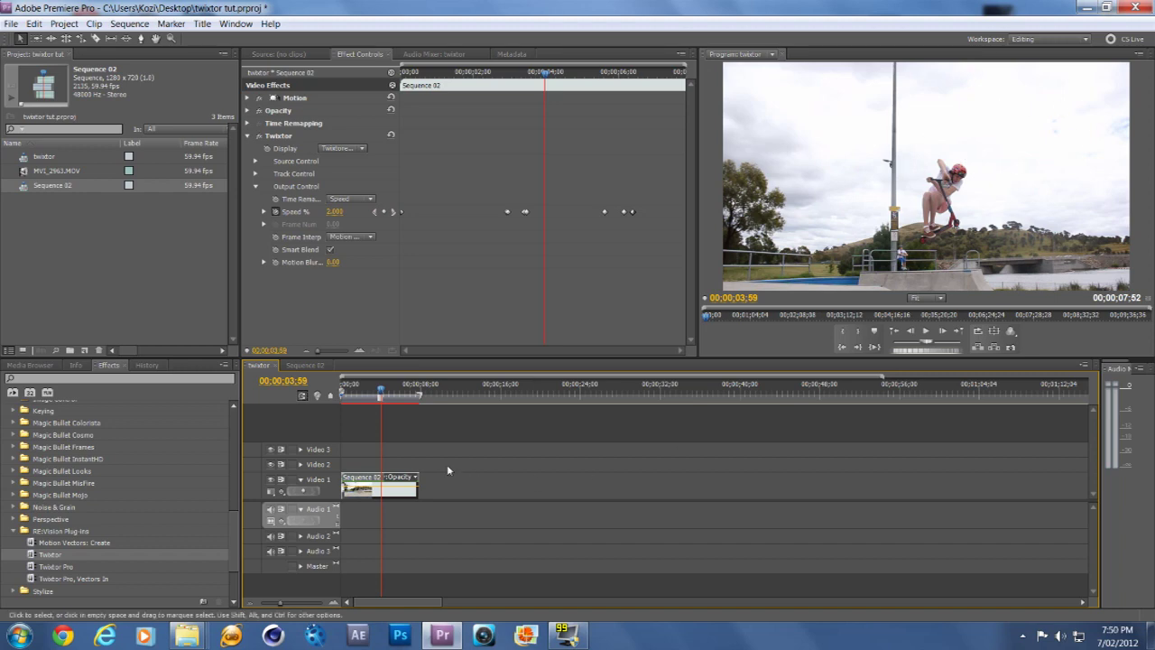
Set the playhead at 00;00;04;24, search the computer for "film bu" and import film burn 12 into the project
{"action": "left_click", "coordinate": [390, 393]}
{"action": "mouse_move", "coordinate": [389, 394]}
{"action": "left_mouse_down"}
{"action": "mouse_move", "coordinate": [413, 391]}
{"action": "mouse_move", "coordinate": [370, 389]}
{"action": "mouse_move", "coordinate": [385, 391]}
{"action": "left_mouse_up"}
{"action": "left_click", "coordinate": [20, 635]}
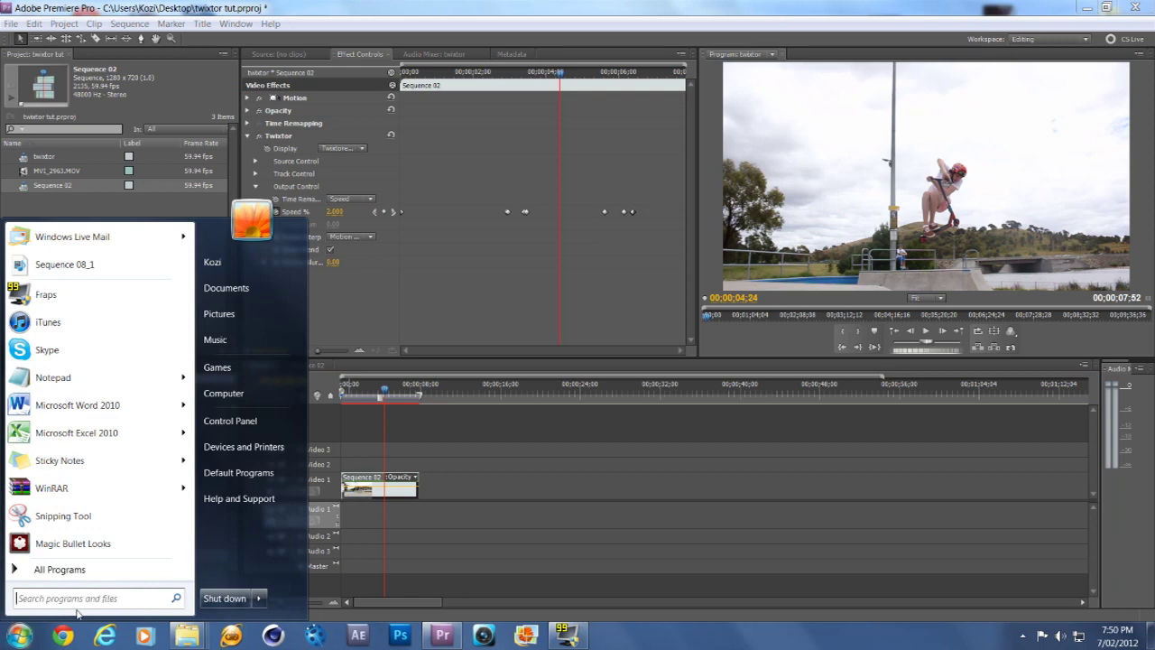
{"action": "type", "text": "film"}
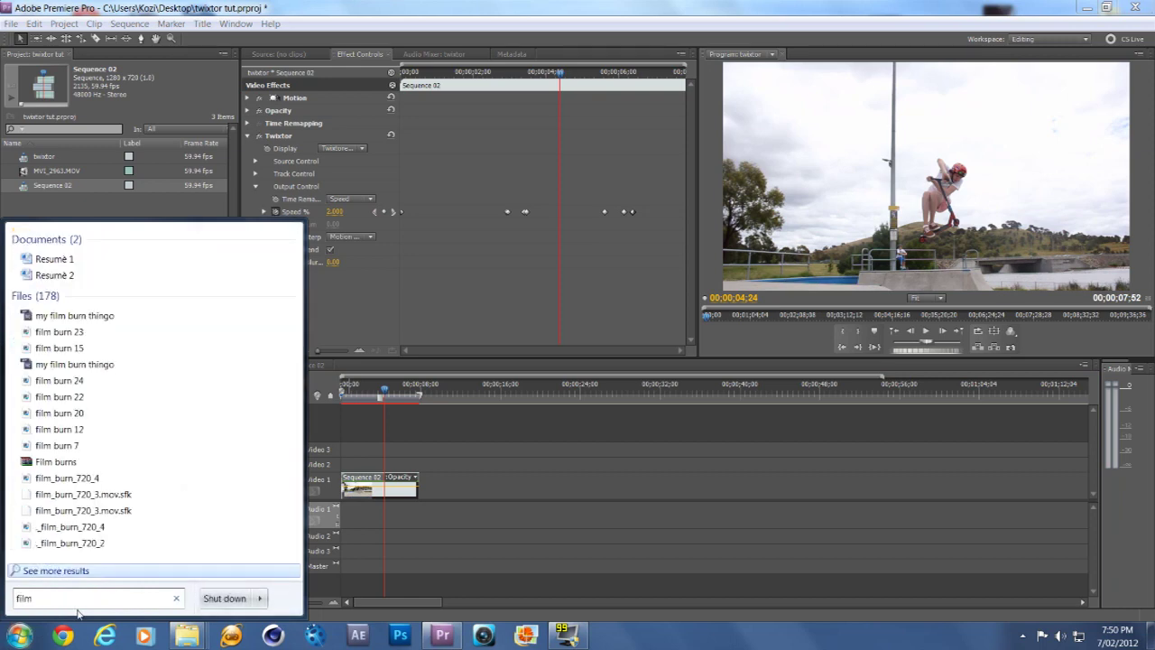
{"action": "type", "text": " bu"}
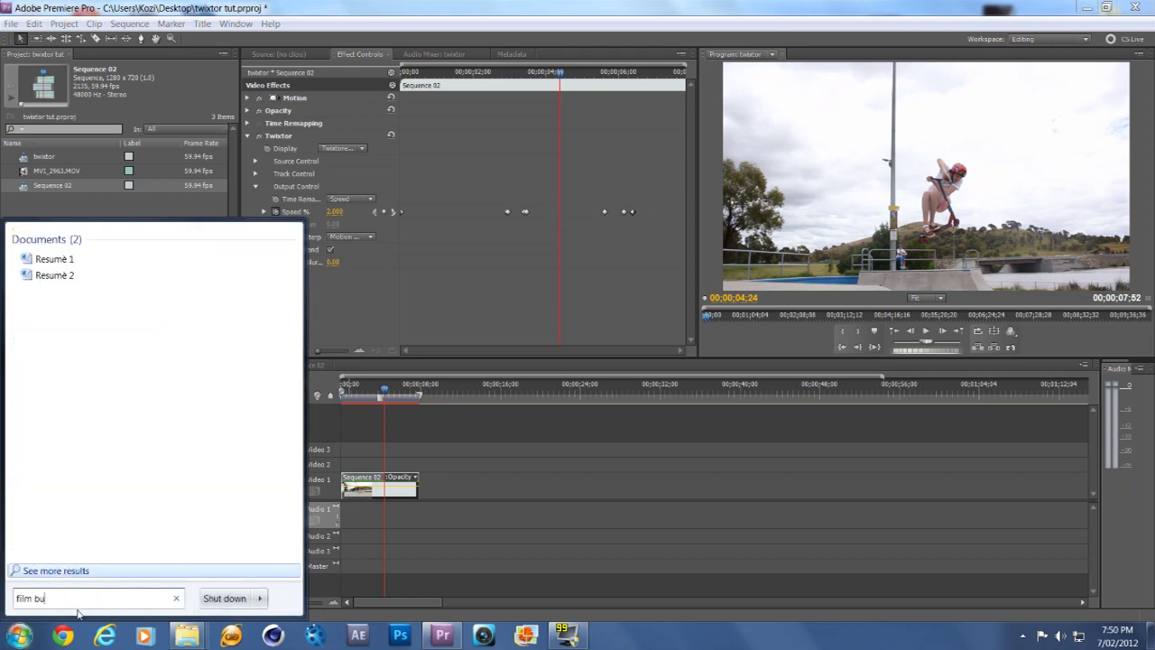
{"action": "mouse_move", "coordinate": [88, 432]}
{"action": "left_mouse_down"}
{"action": "mouse_move", "coordinate": [155, 420]}
{"action": "mouse_move", "coordinate": [103, 224]}
{"action": "mouse_move", "coordinate": [113, 208]}
{"action": "left_mouse_up"}
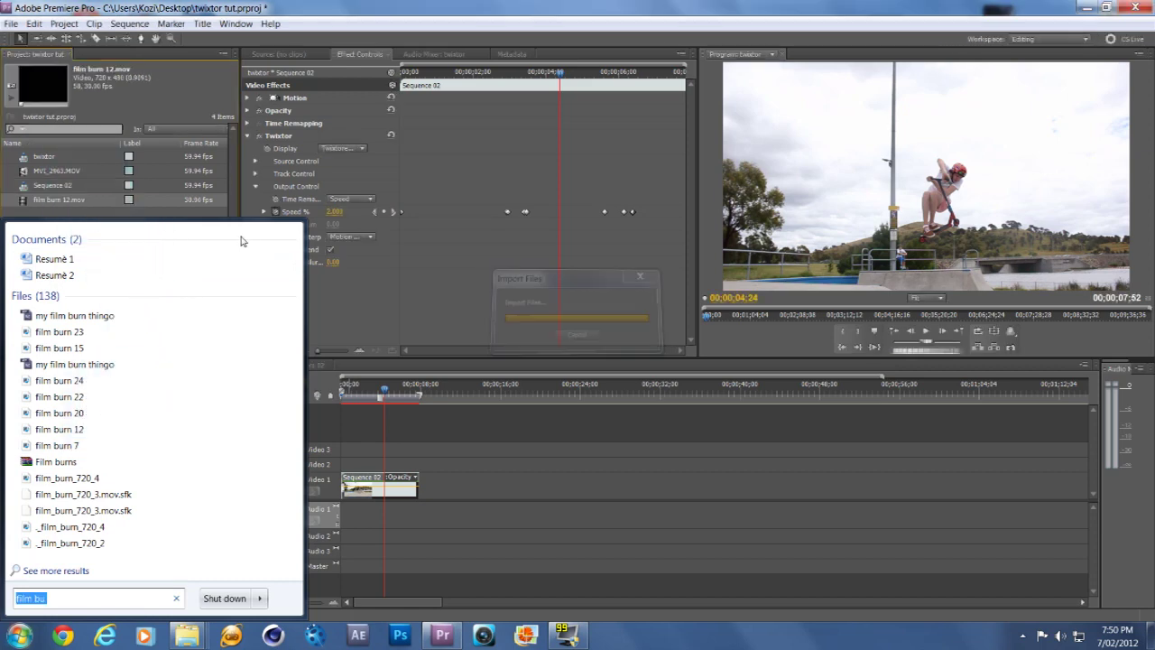
Place film burn 12.mov on Video 2 above the slow-motion section and set the playhead at 00;00;04;31
{"action": "left_click", "coordinate": [60, 200]}
{"action": "mouse_move", "coordinate": [375, 452]}
{"action": "left_mouse_down"}
{"action": "mouse_move", "coordinate": [379, 469]}
{"action": "mouse_move", "coordinate": [388, 464]}
{"action": "left_mouse_up"}
{"action": "left_click", "coordinate": [386, 390]}
{"action": "key", "text": "Left"}
{"action": "key", "text": "Left"}
{"action": "key", "text": "Left"}
{"action": "key", "text": "Left"}
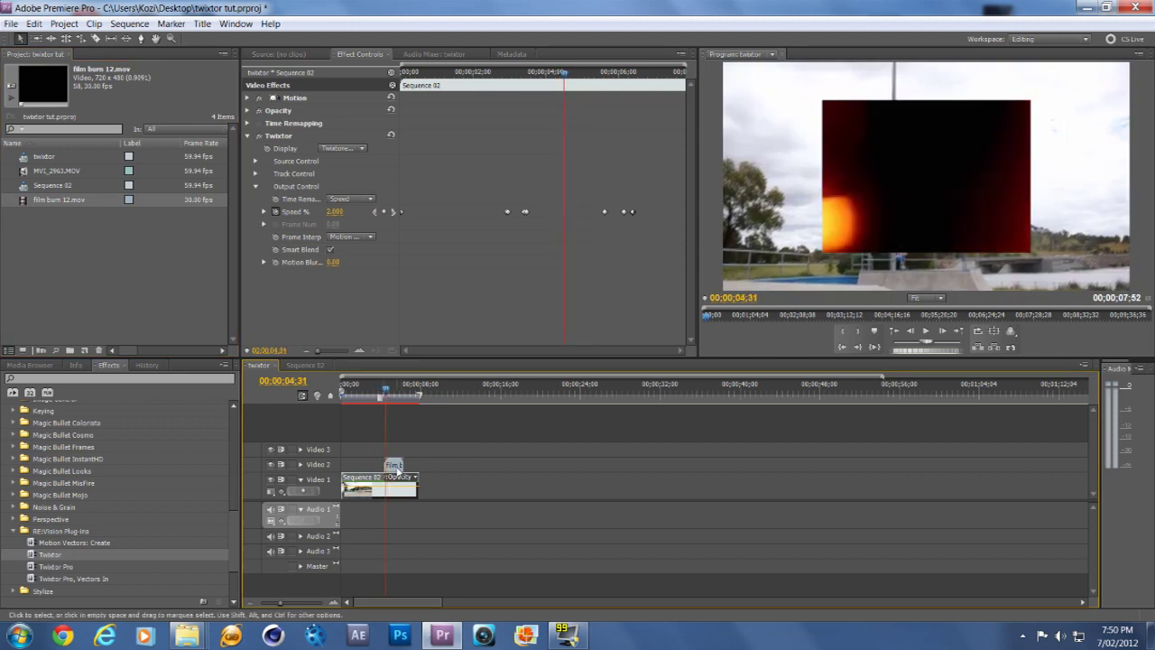
Scale the film burn clip up to fill the whole frame and check it at 00;00;04;46
{"action": "left_click", "coordinate": [393, 464]}
{"action": "left_click", "coordinate": [900, 209]}
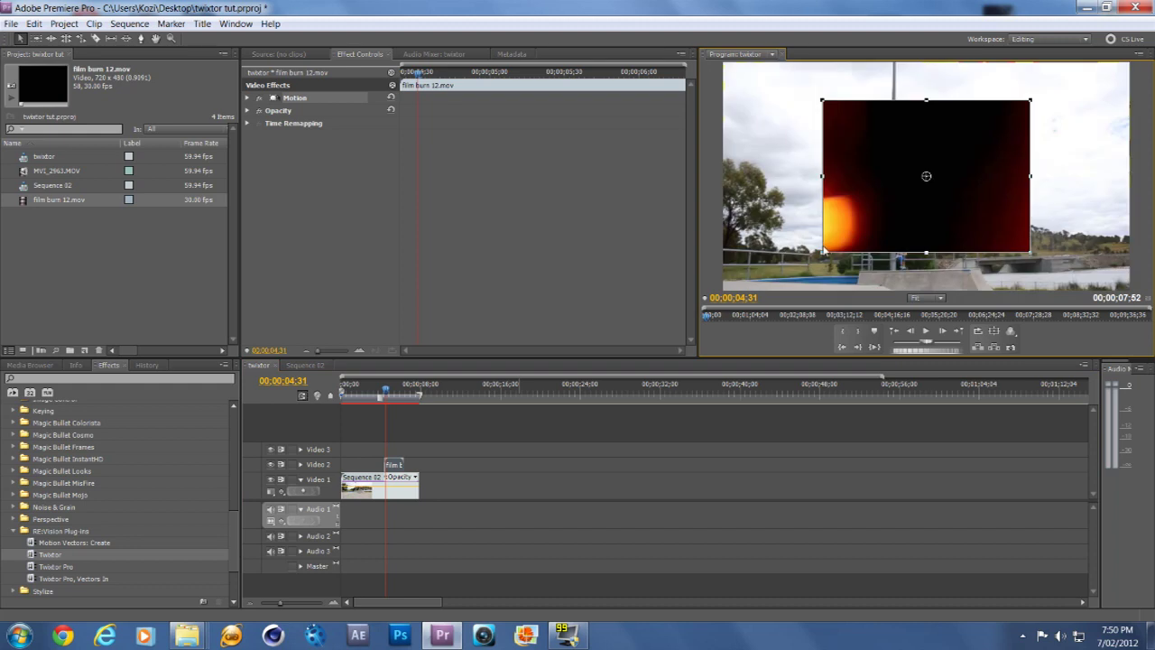
{"action": "left_click_drag", "start_coordinate": [1030, 252], "coordinate": [1133, 327]}
{"action": "left_click_drag", "start_coordinate": [384, 394], "coordinate": [389, 396]}
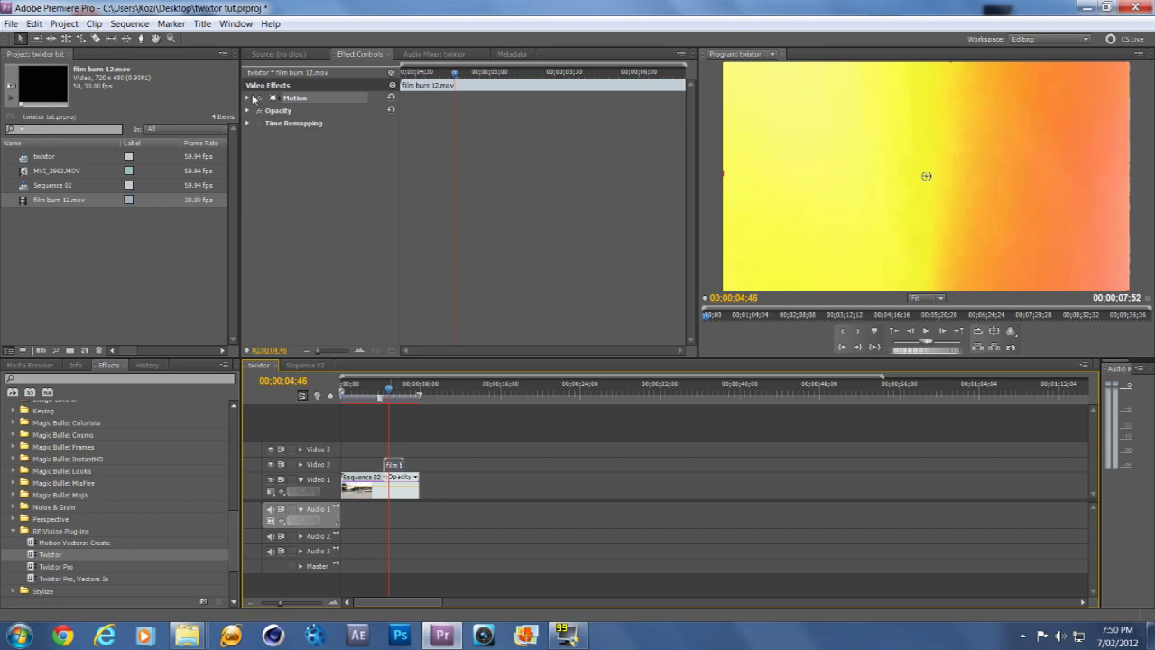
Set the film burn clip's blend mode to Screen and play the sequence to preview the overlay
{"action": "left_click", "coordinate": [248, 111]}
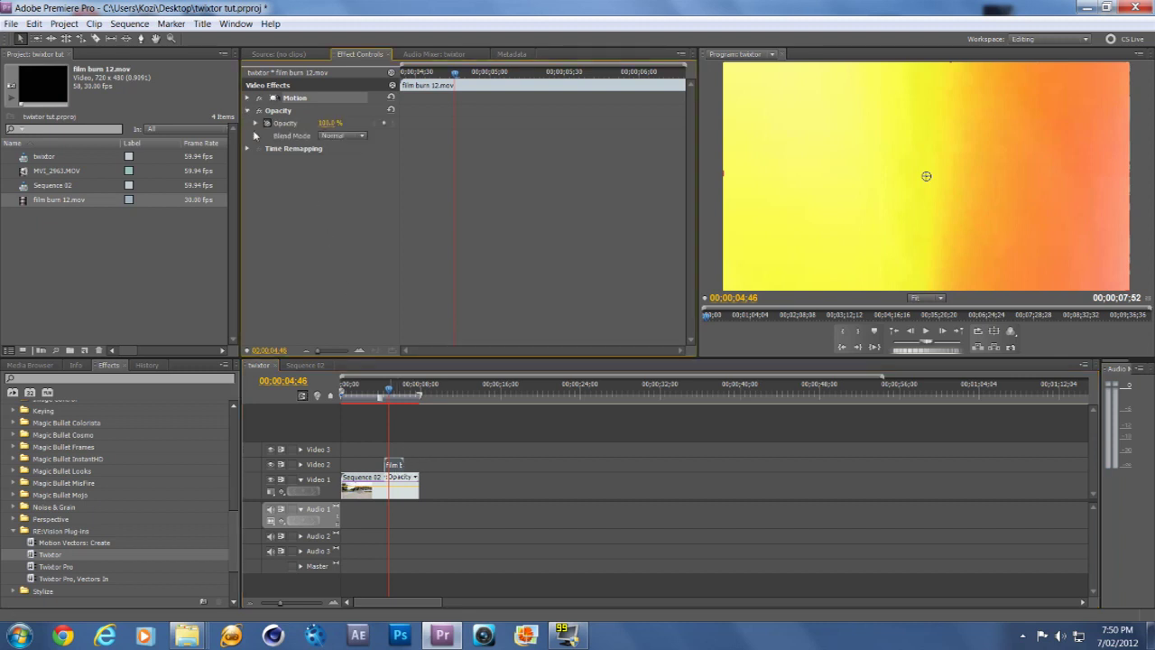
{"action": "left_click", "coordinate": [355, 137]}
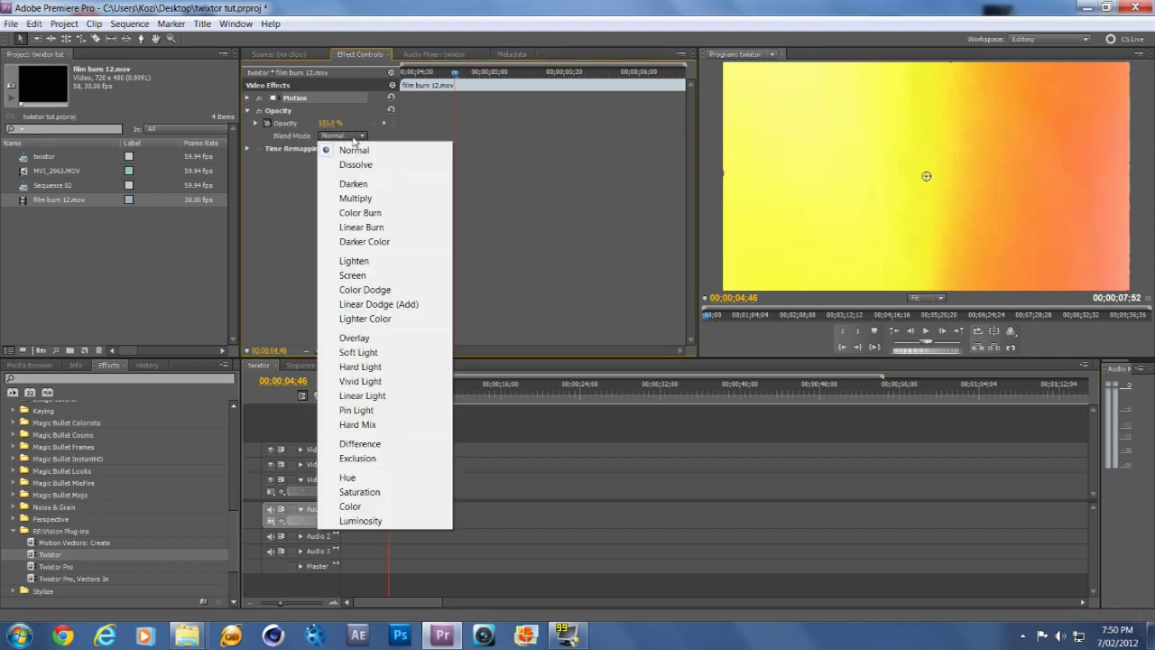
{"action": "left_click", "coordinate": [352, 275]}
{"action": "mouse_move", "coordinate": [390, 390]}
{"action": "left_mouse_down"}
{"action": "mouse_move", "coordinate": [382, 396]}
{"action": "mouse_move", "coordinate": [412, 396]}
{"action": "mouse_move", "coordinate": [383, 396]}
{"action": "left_mouse_up"}
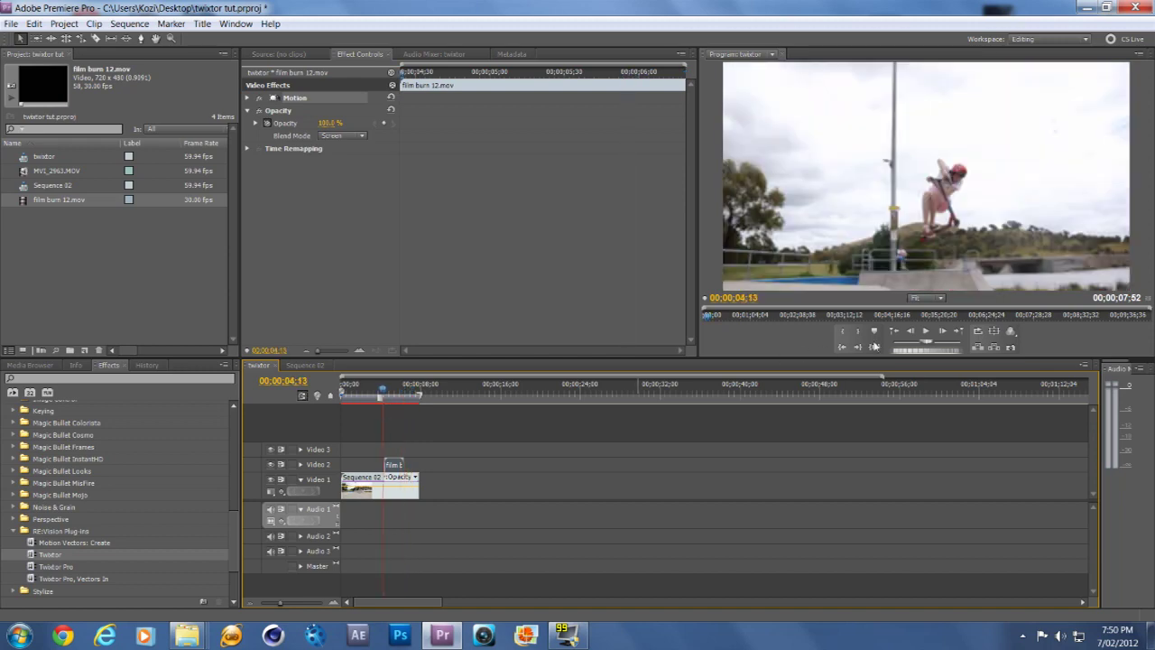
{"action": "left_click", "coordinate": [926, 332]}
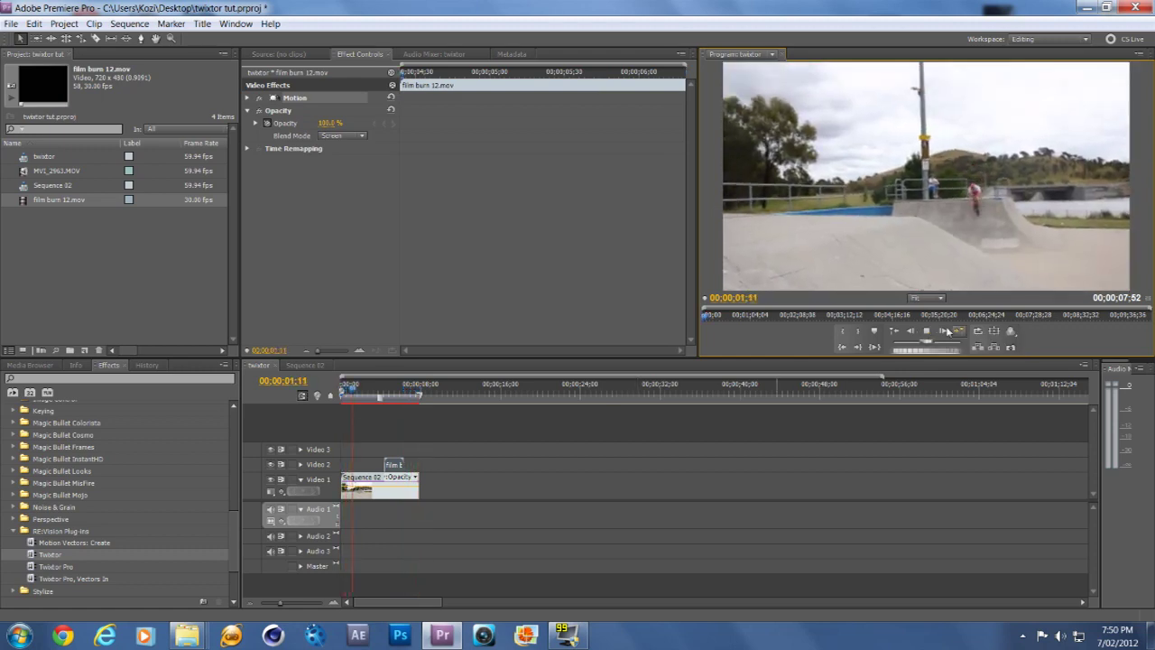
{"action": "key", "text": "space"}
Apply the riding, unnamed and vignette presets from the my cc folder to the Sequence 02 clip
{"action": "scroll", "coordinate": [79, 453], "scroll_direction": "up", "scroll_amount": 2}
{"action": "scroll", "coordinate": [79, 454], "scroll_direction": "up", "scroll_amount": 6}
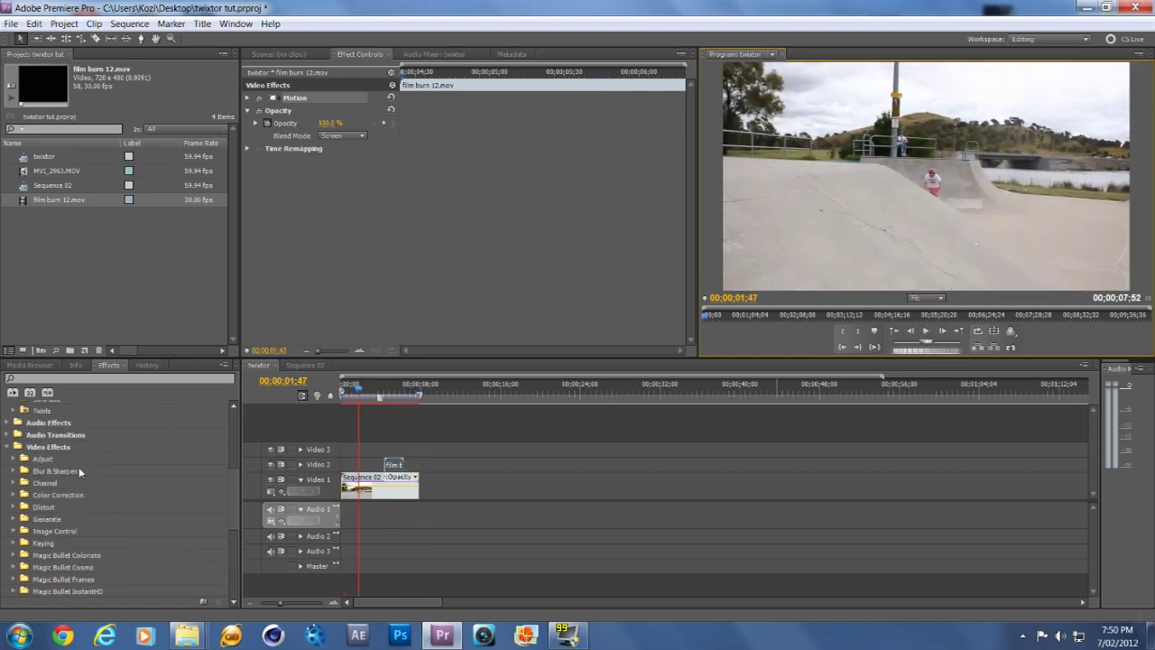
{"action": "left_click", "coordinate": [33, 483]}
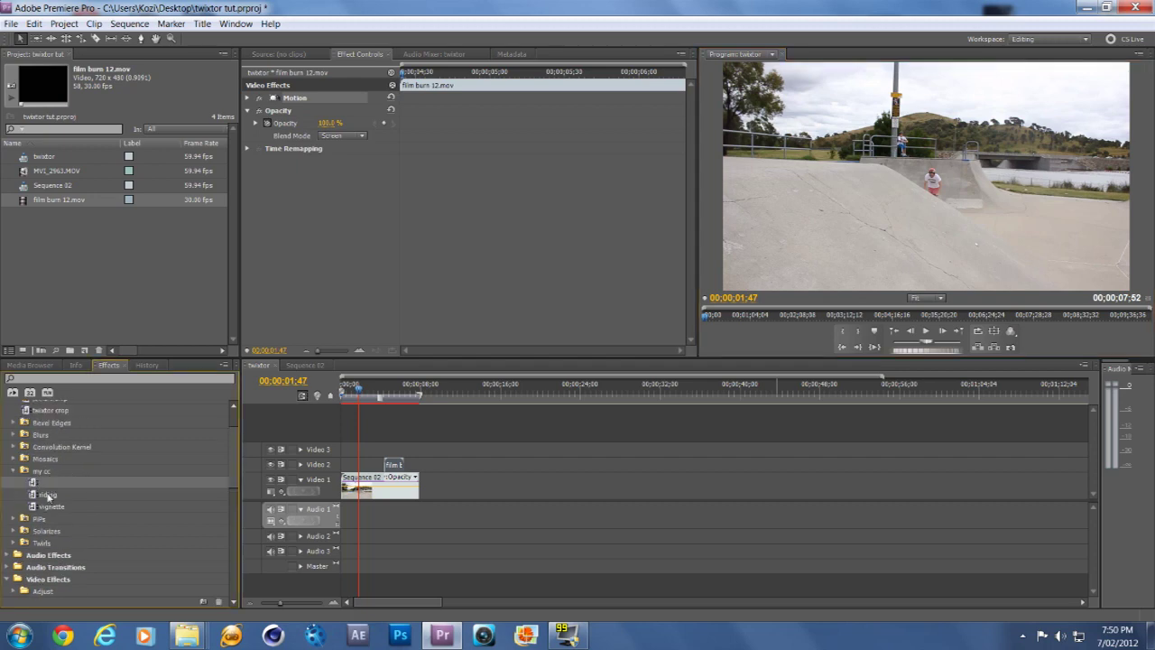
{"action": "left_click", "coordinate": [42, 497]}
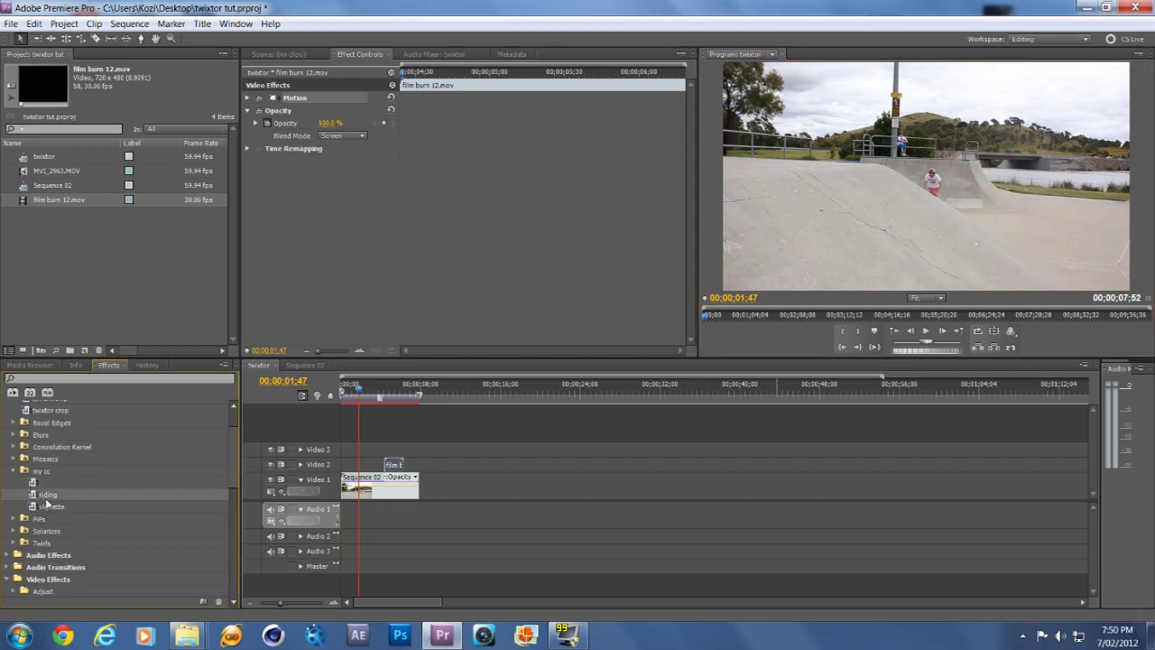
{"action": "left_click", "coordinate": [45, 495]}
{"action": "left_click", "coordinate": [379, 487]}
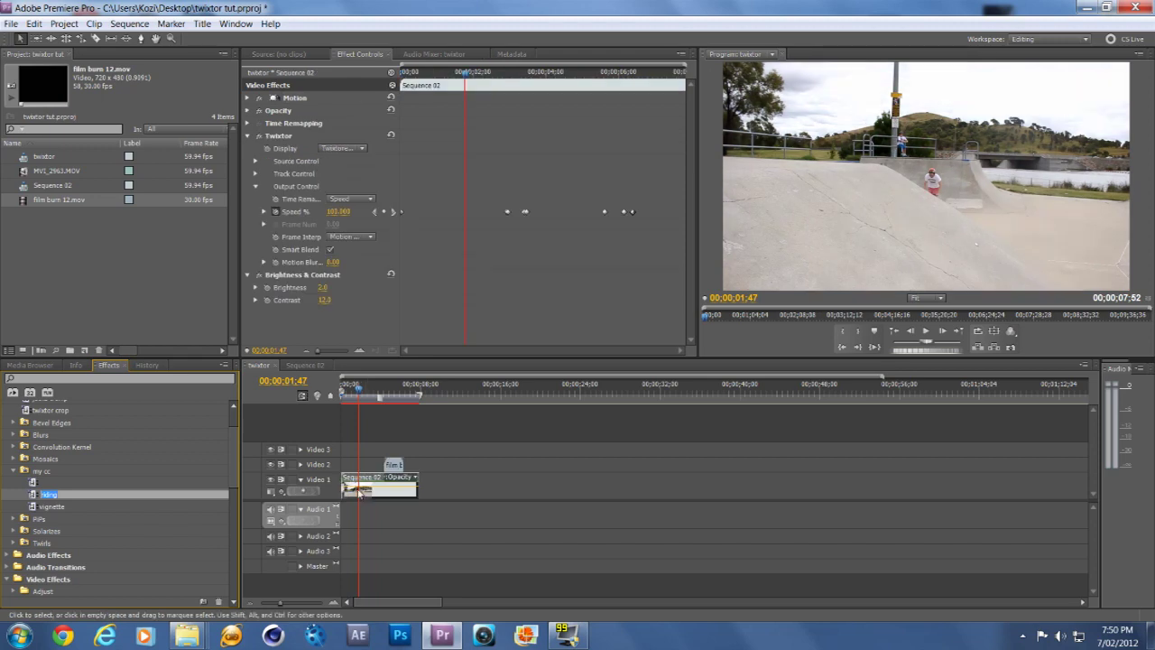
{"action": "left_click", "coordinate": [42, 485]}
{"action": "left_click_drag", "start_coordinate": [36, 483], "coordinate": [379, 488]}
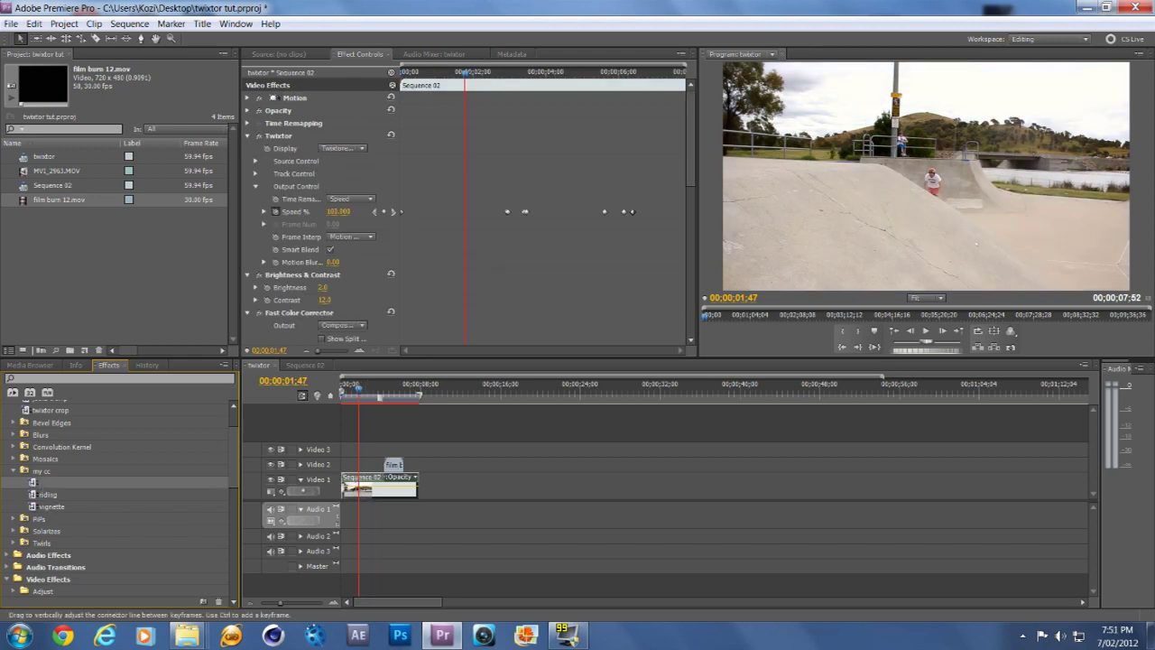
{"action": "left_click", "coordinate": [46, 508]}
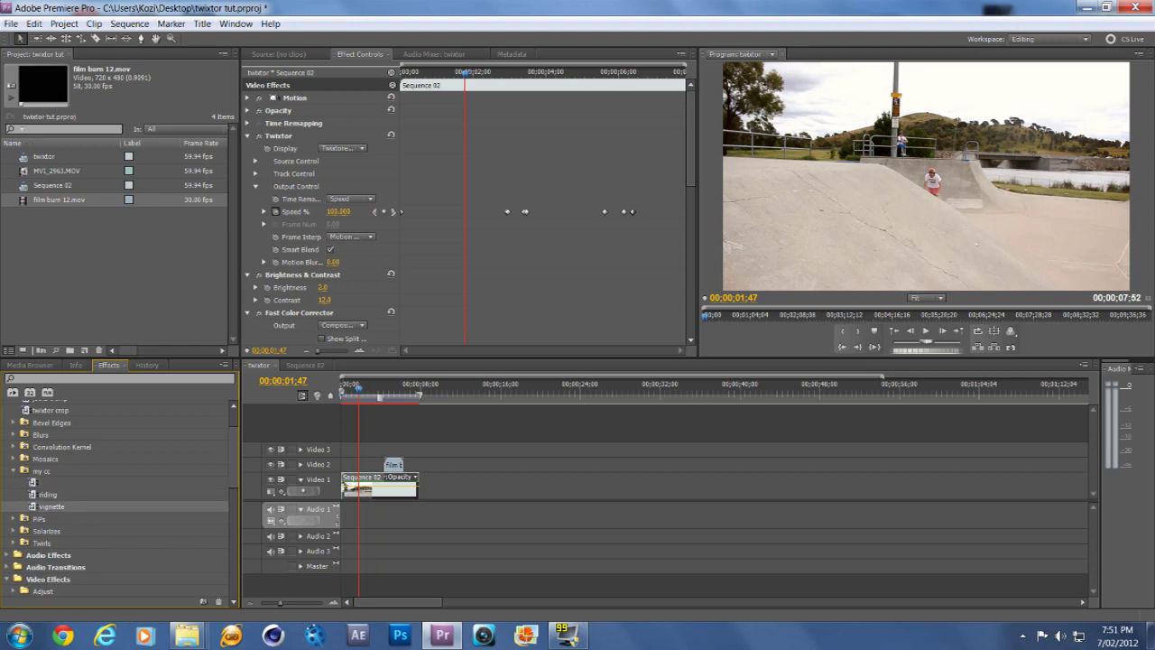
{"action": "left_click_drag", "start_coordinate": [373, 491], "coordinate": [375, 493]}
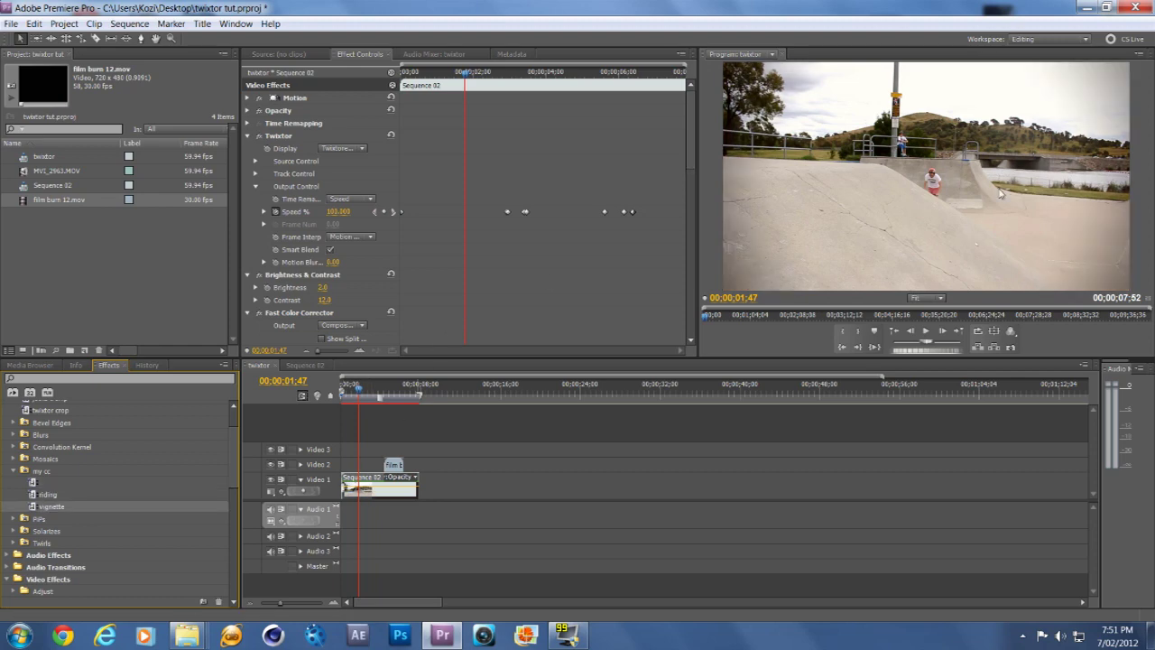
Review the Sequence 02 clip's Fast Color Corrector and other effect settings, and scrub the graded footage near its start
{"action": "scroll", "coordinate": [449, 267], "scroll_direction": "down", "scroll_amount": 7}
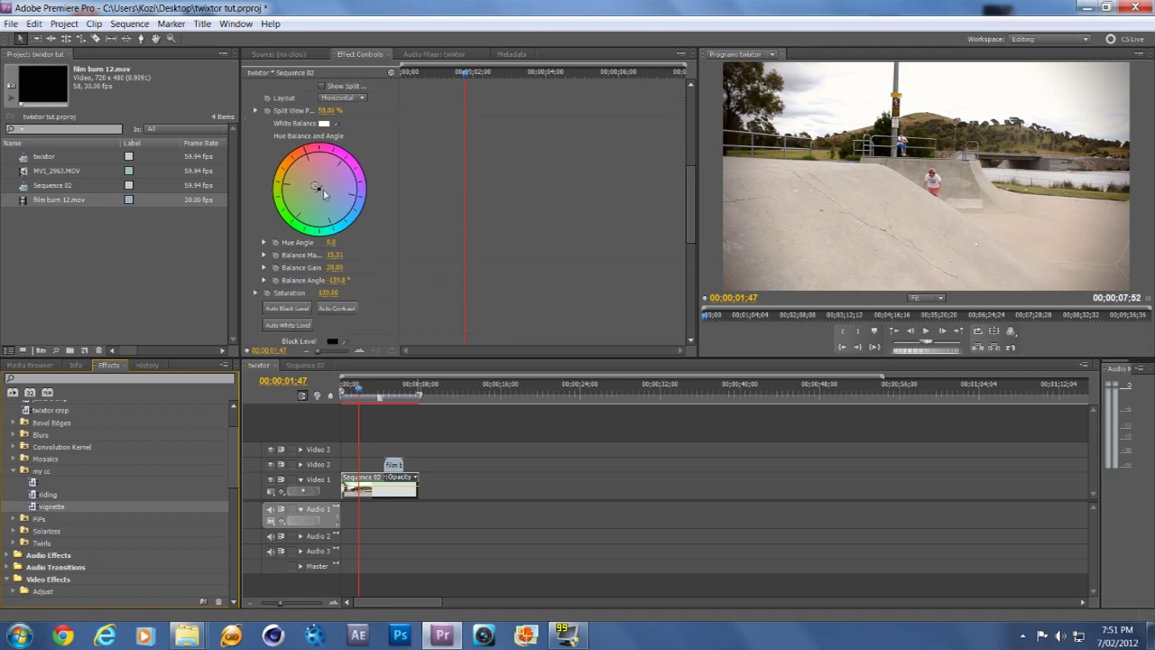
{"action": "scroll", "coordinate": [513, 302], "scroll_direction": "down", "scroll_amount": 3}
{"action": "scroll", "coordinate": [509, 316], "scroll_direction": "up", "scroll_amount": 6}
{"action": "scroll", "coordinate": [552, 271], "scroll_direction": "up", "scroll_amount": 2}
{"action": "left_click_drag", "start_coordinate": [694, 157], "coordinate": [675, 104]}
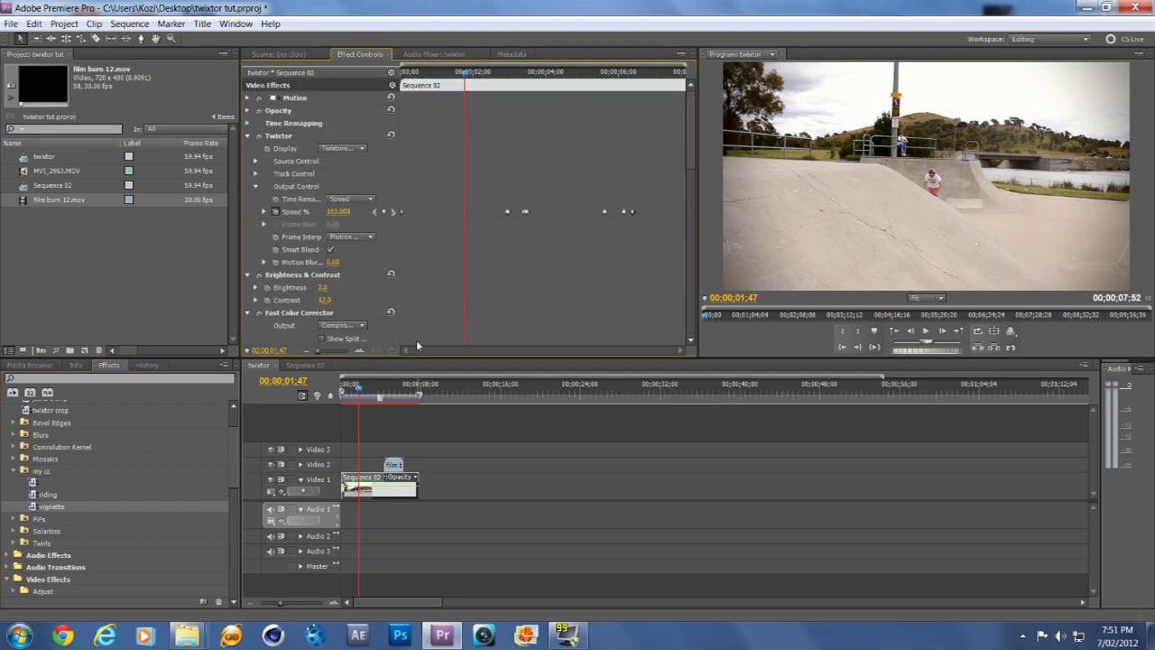
{"action": "left_click", "coordinate": [357, 394]}
{"action": "mouse_move", "coordinate": [357, 394]}
{"action": "left_mouse_down"}
{"action": "mouse_move", "coordinate": [344, 393]}
{"action": "mouse_move", "coordinate": [406, 386]}
{"action": "mouse_move", "coordinate": [352, 393]}
{"action": "left_mouse_up"}
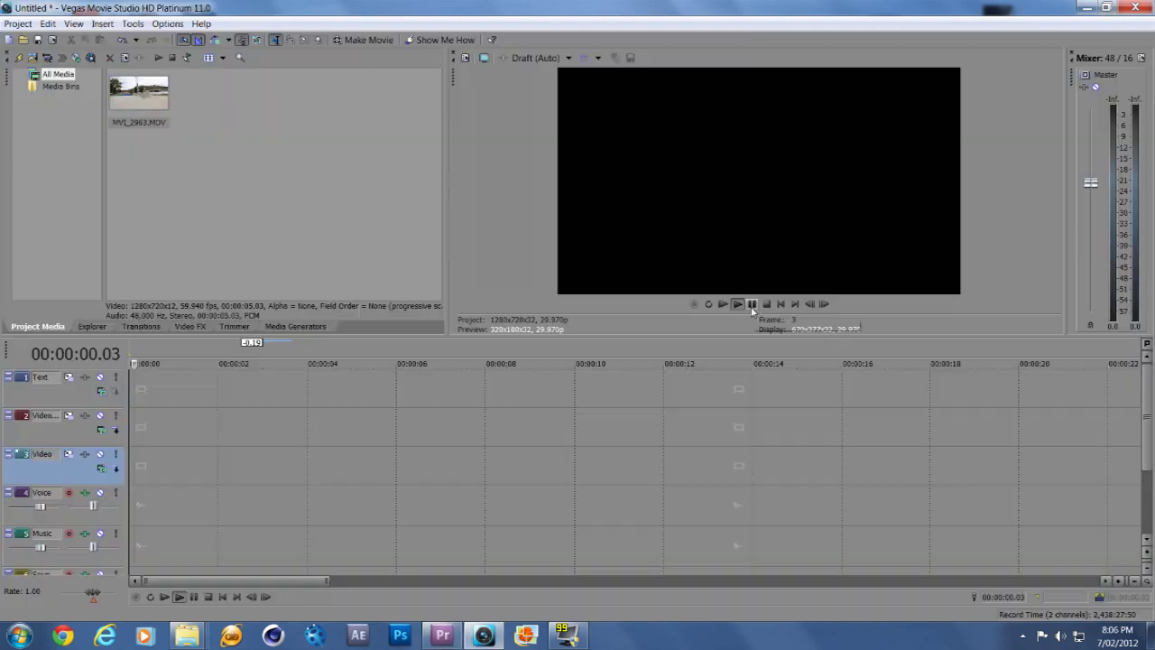
In Vegas Movie Studio, place MVI_2963.MOV at the start of the Video track and play it up to the jump
{"action": "key", "text": "space"}
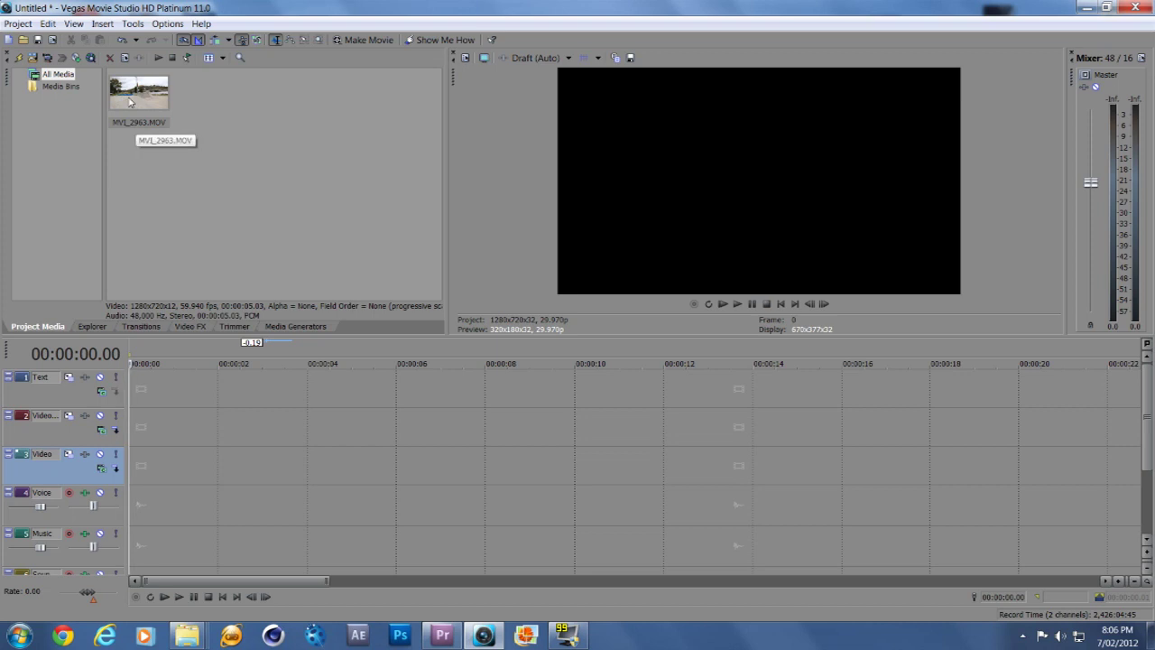
{"action": "left_click_drag", "start_coordinate": [132, 93], "coordinate": [131, 462]}
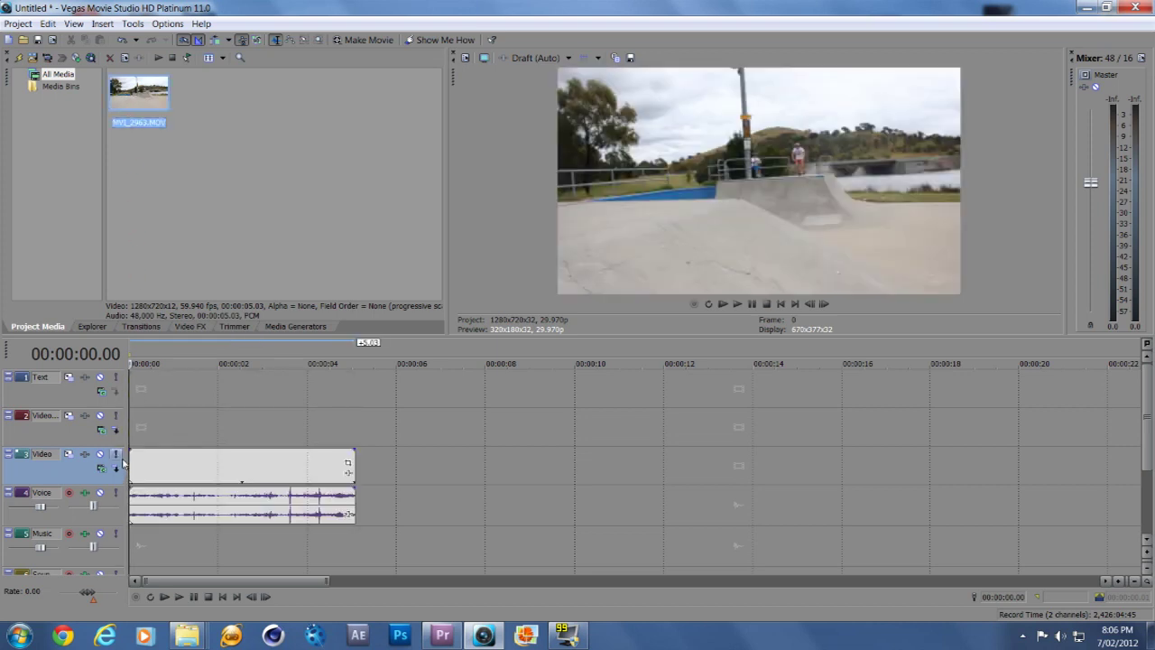
{"action": "key", "text": "space"}
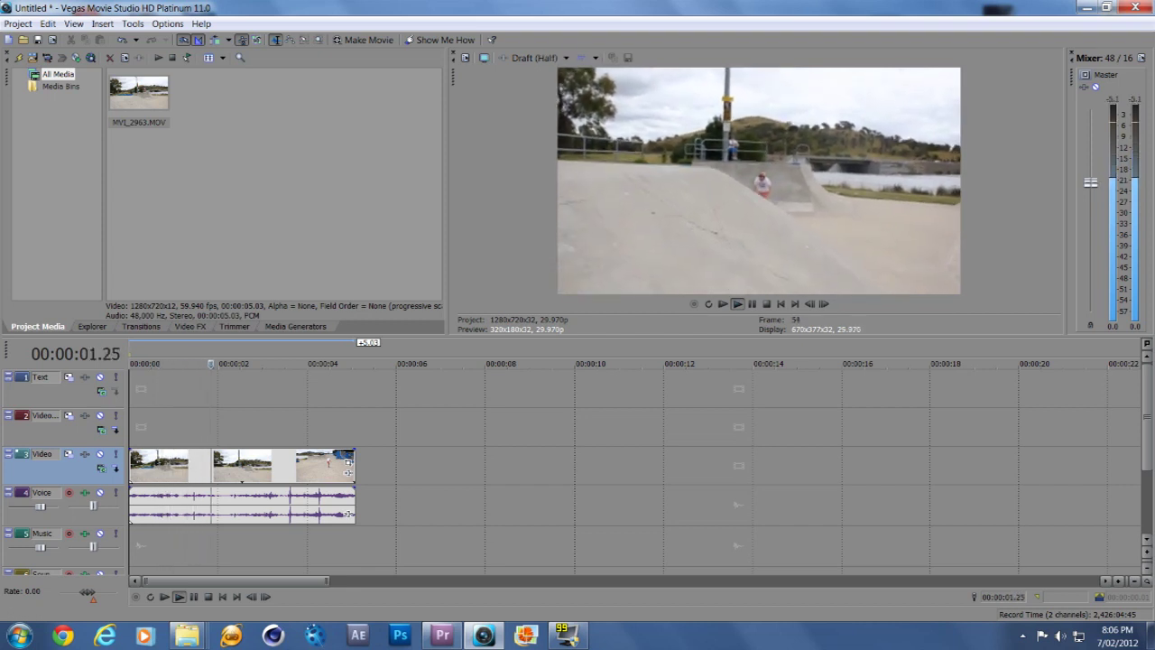
{"action": "key", "text": "Return"}
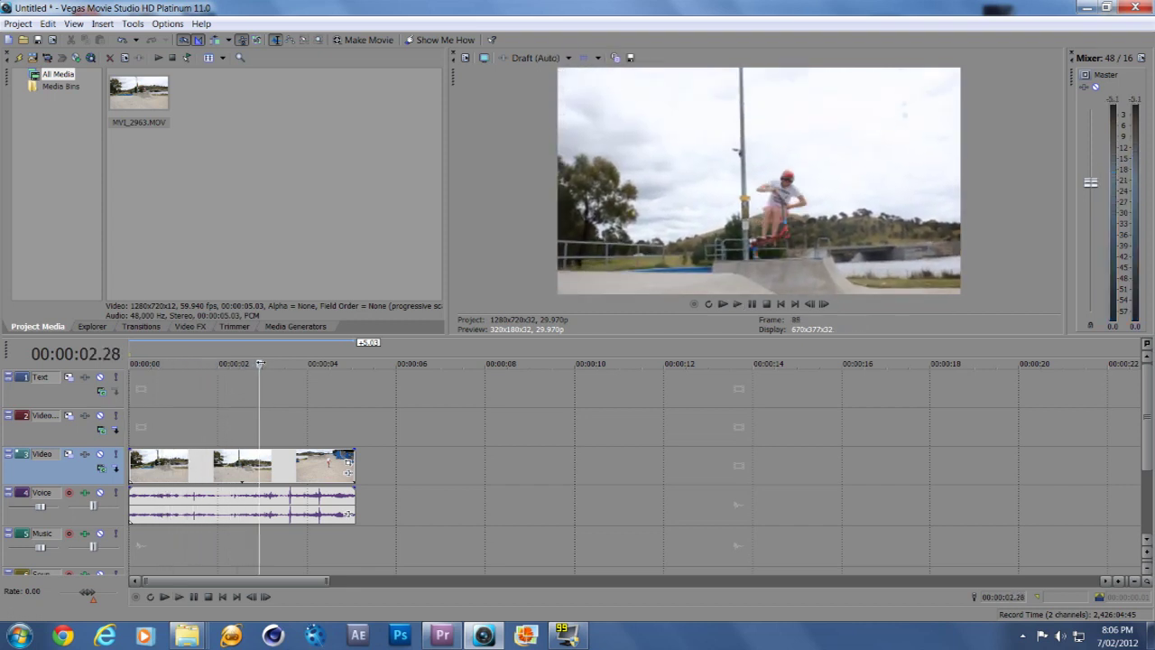
Find the frame at 00:00:03.06 where slow motion should begin and split the MVI_2963 clip there
{"action": "mouse_move", "coordinate": [259, 364]}
{"action": "left_mouse_down"}
{"action": "mouse_move", "coordinate": [276, 362]}
{"action": "mouse_move", "coordinate": [264, 362]}
{"action": "left_mouse_up"}
{"action": "key", "text": "Right"}
{"action": "key", "text": "Right"}
{"action": "key", "text": "Right"}
{"action": "key", "text": "Right"}
{"action": "key", "text": "Right"}
{"action": "key", "text": "Right"}
{"action": "key", "text": "Left"}
{"action": "key", "text": "Left"}
{"action": "key", "text": "Left"}
{"action": "key", "text": "Left"}
{"action": "key", "text": "Left"}
{"action": "key", "text": "Right"}
{"action": "key", "text": "Right"}
{"action": "key", "text": "Right"}
{"action": "key", "text": "Right"}
{"action": "key", "text": "Right"}
{"action": "key", "text": "Left"}
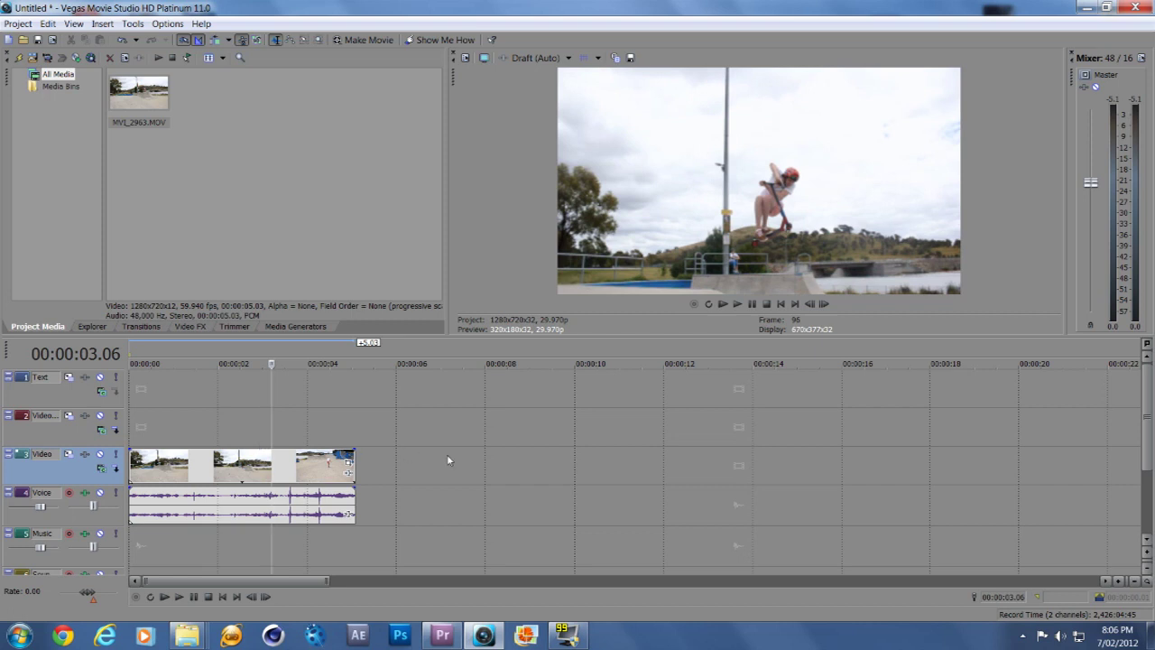
{"action": "key", "text": "s"}
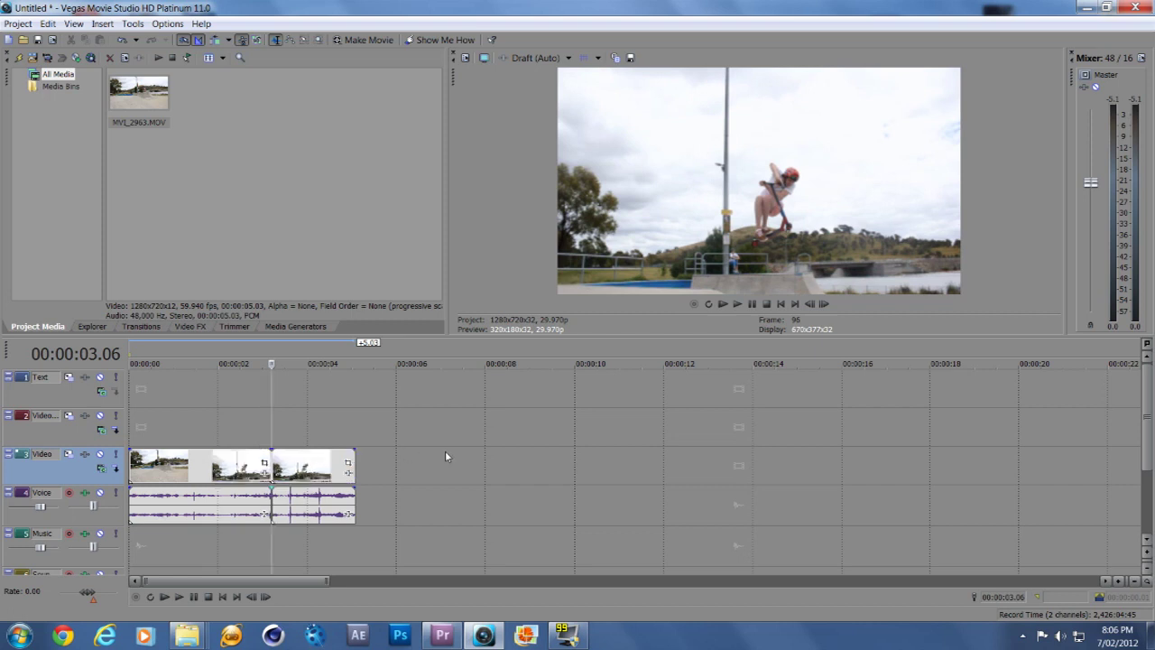
Split the clip again at 00:00:03.11 and move the last piece about one second later on the timeline
{"action": "key", "text": "Right"}
{"action": "key", "text": "Right"}
{"action": "key", "text": "Right"}
{"action": "key", "text": "Right"}
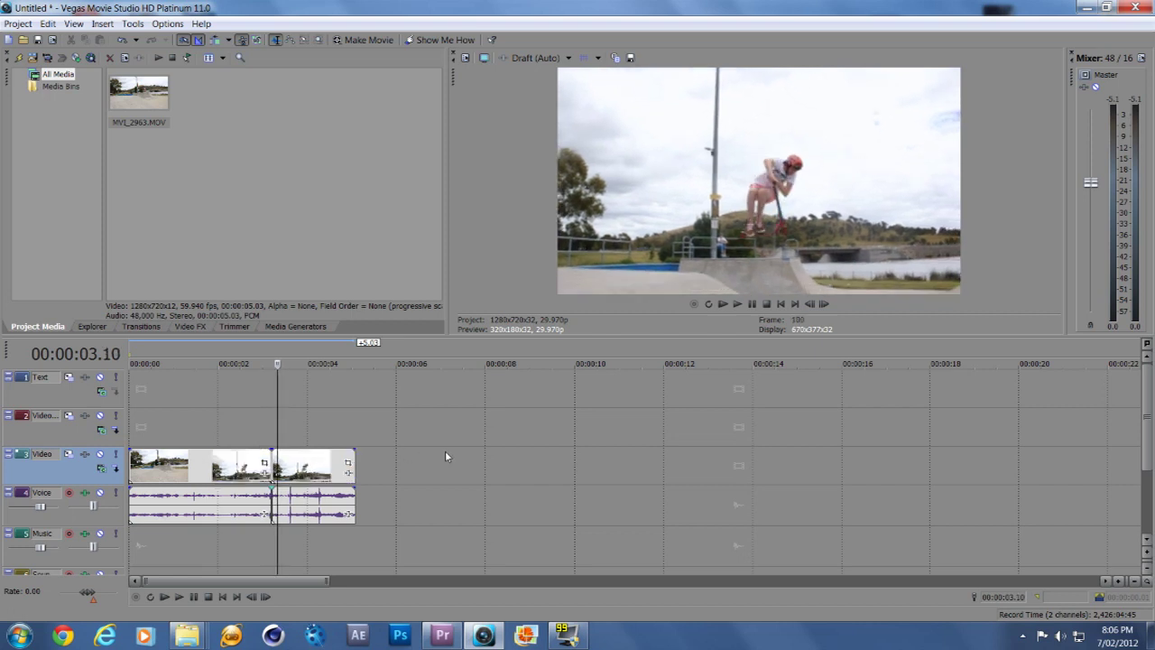
{"action": "key", "text": "Right"}
{"action": "key", "text": "s"}
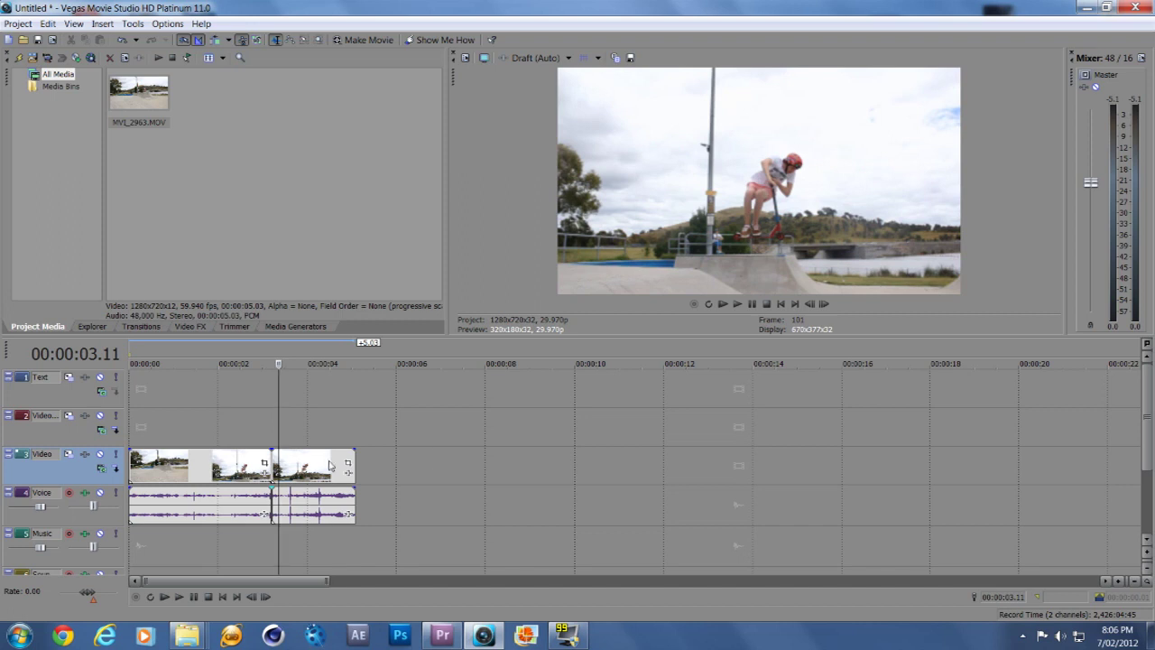
{"action": "left_click_drag", "start_coordinate": [311, 485], "coordinate": [346, 483]}
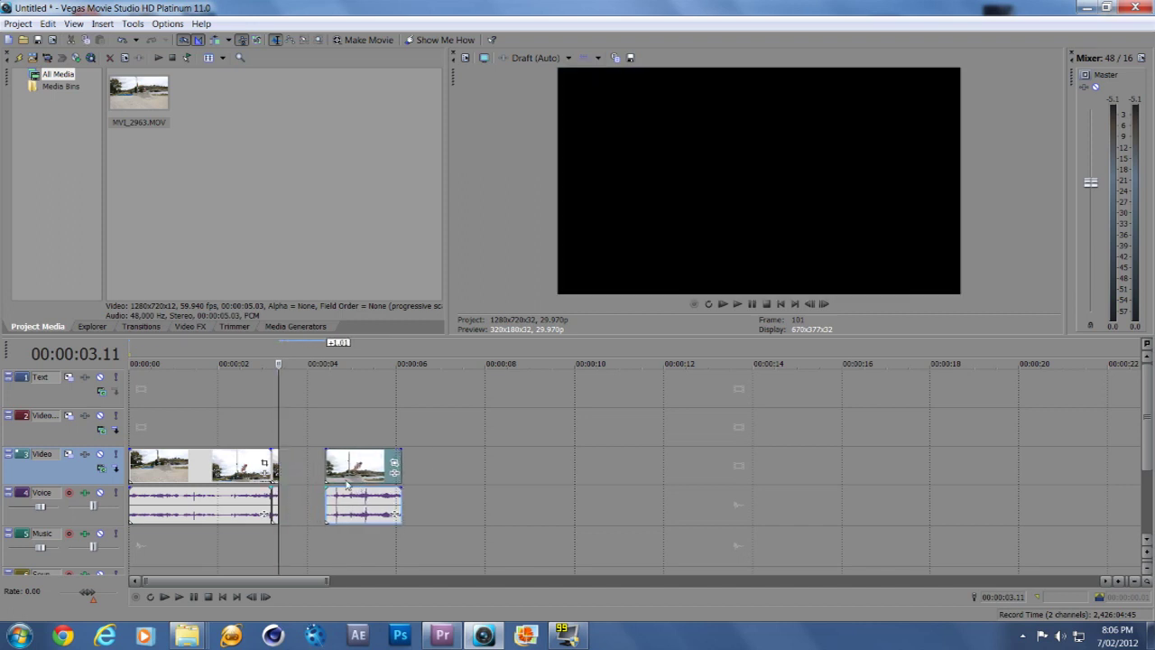
Add the Twixtor effect to the short middle piece with Time Remap by Speed at 3%
{"action": "right_click", "coordinate": [275, 457]}
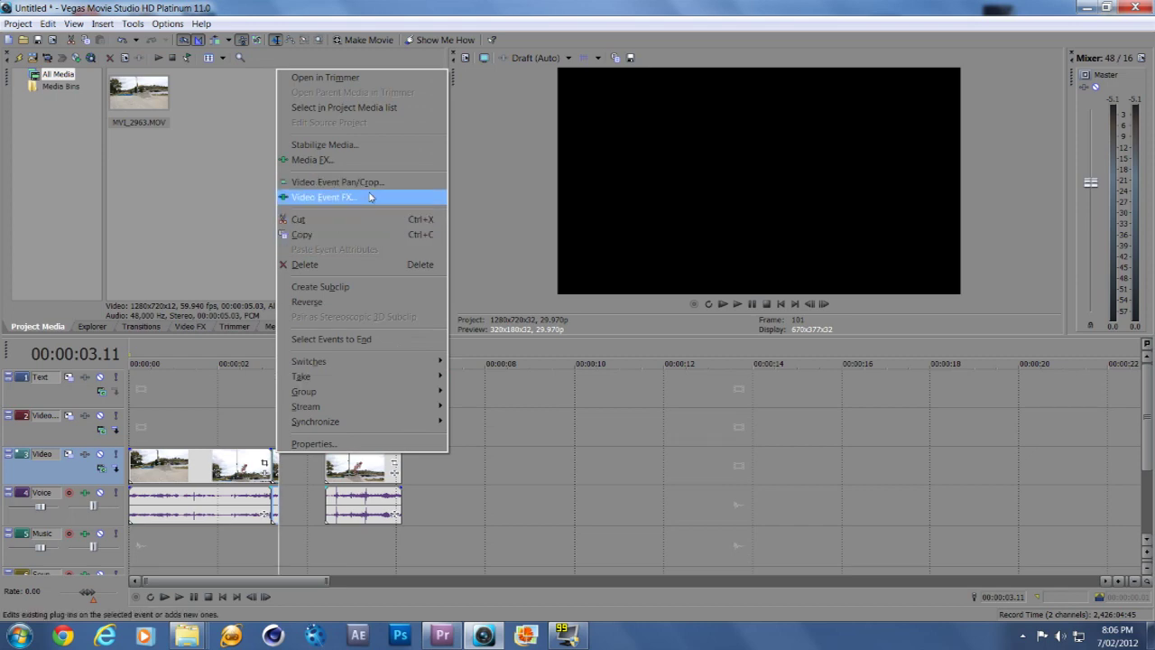
{"action": "left_click", "coordinate": [341, 197]}
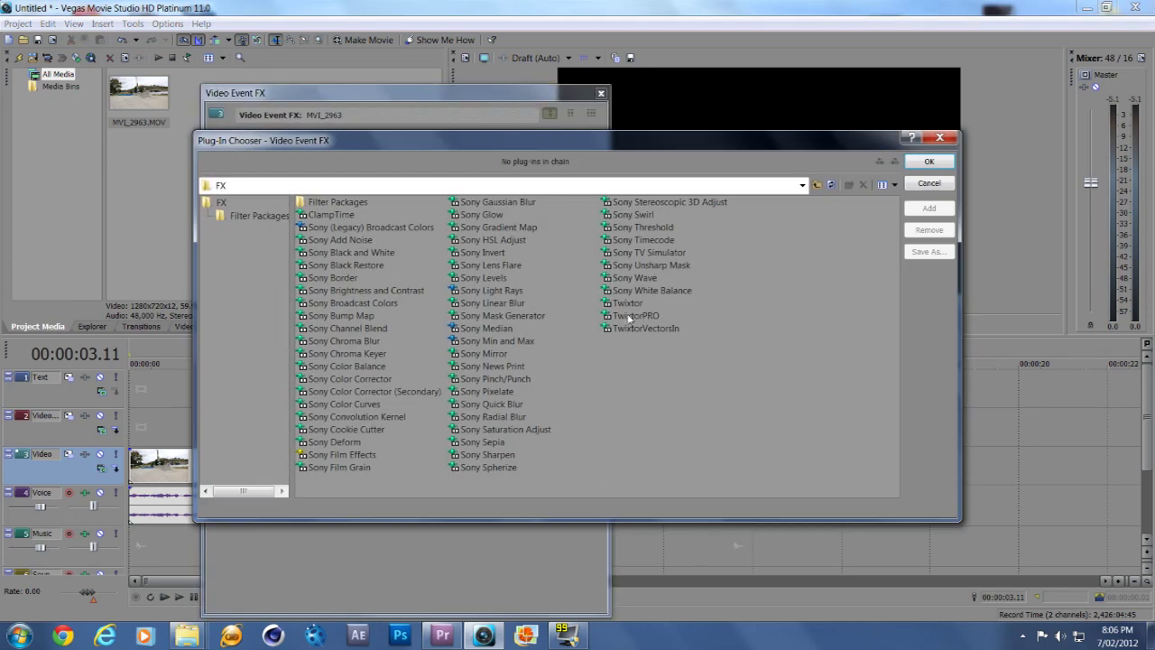
{"action": "left_click", "coordinate": [629, 304]}
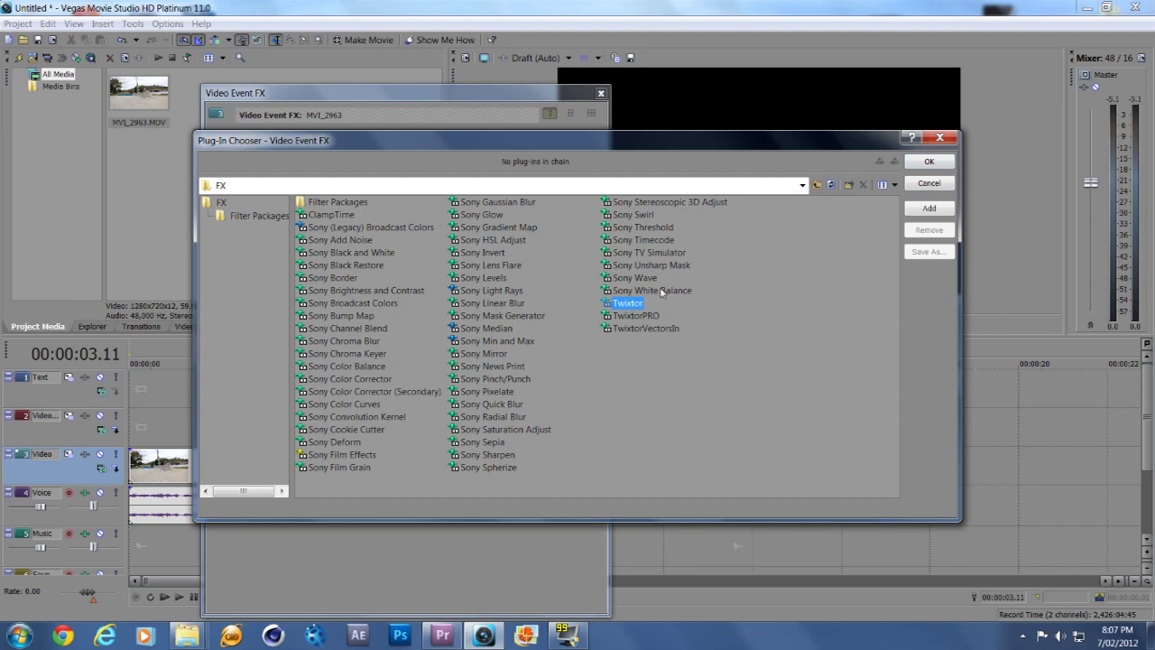
{"action": "left_click", "coordinate": [924, 161]}
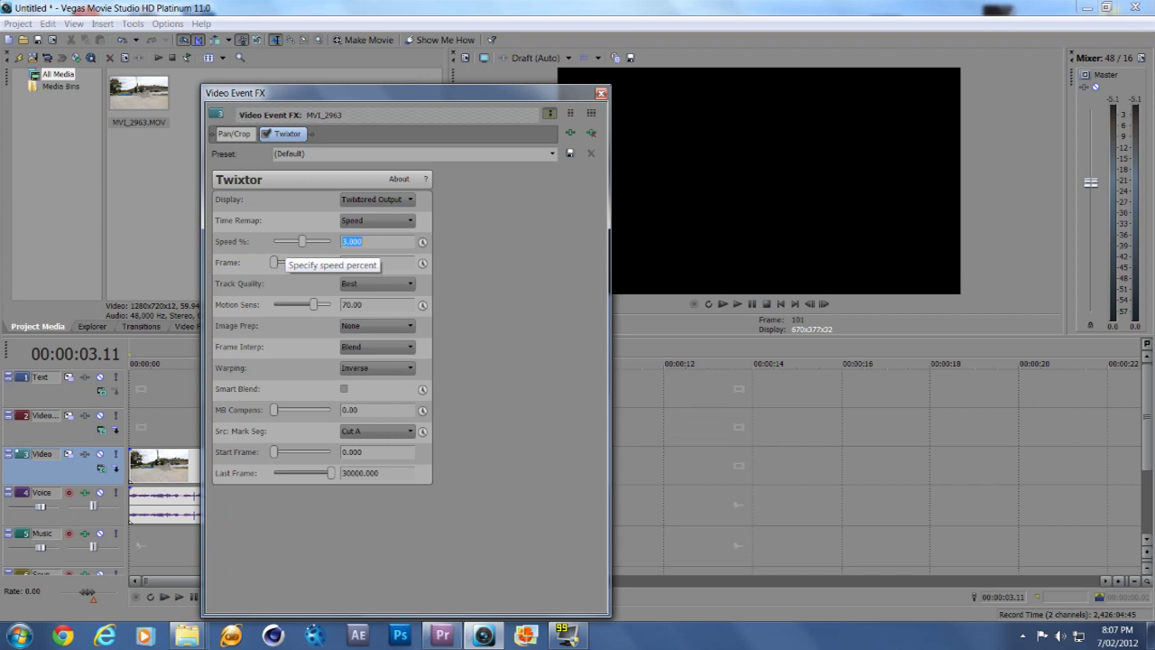
{"action": "left_click", "coordinate": [600, 95]}
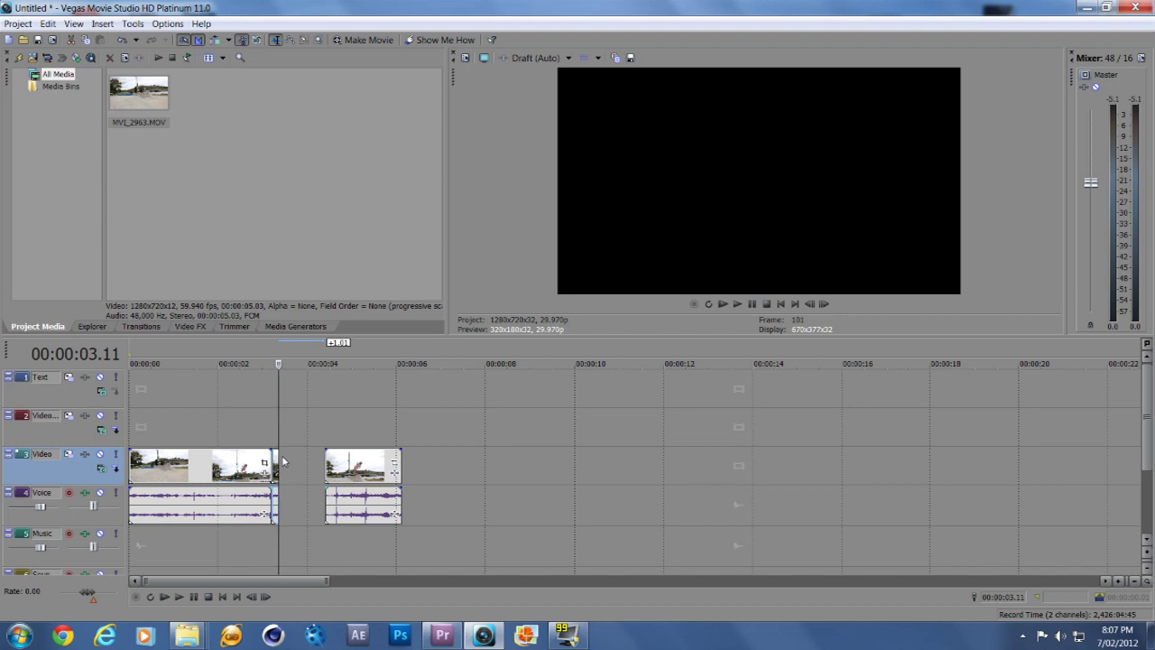
Extend the Twixtor piece to fill the gap before the last piece and play the timeline through it
{"action": "left_click_drag", "start_coordinate": [278, 461], "coordinate": [327, 462]}
{"action": "key", "text": "space"}
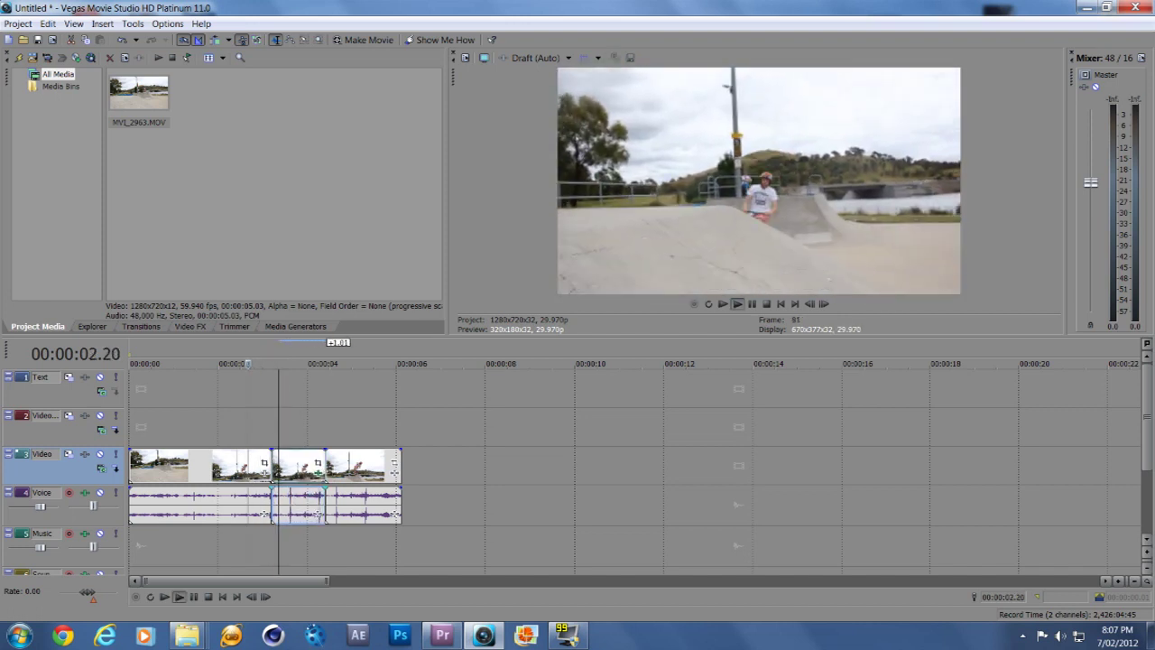
{"action": "left_click", "coordinate": [752, 305]}
Step back to the end of the Twixtor piece, move the last piece about 18 frames later and extend the Twixtor piece to meet it
{"action": "key", "text": "Left"}
{"action": "key", "text": "Left"}
{"action": "key", "text": "Left"}
{"action": "key", "text": "Left"}
{"action": "key", "text": "Left"}
{"action": "key", "text": "Left"}
{"action": "key", "text": "Left"}
{"action": "key", "text": "Left"}
{"action": "key", "text": "Left"}
{"action": "key", "text": "Left"}
{"action": "key", "text": "Left"}
{"action": "key", "text": "Left"}
{"action": "key", "text": "Left"}
{"action": "key", "text": "Left"}
{"action": "key", "text": "Left"}
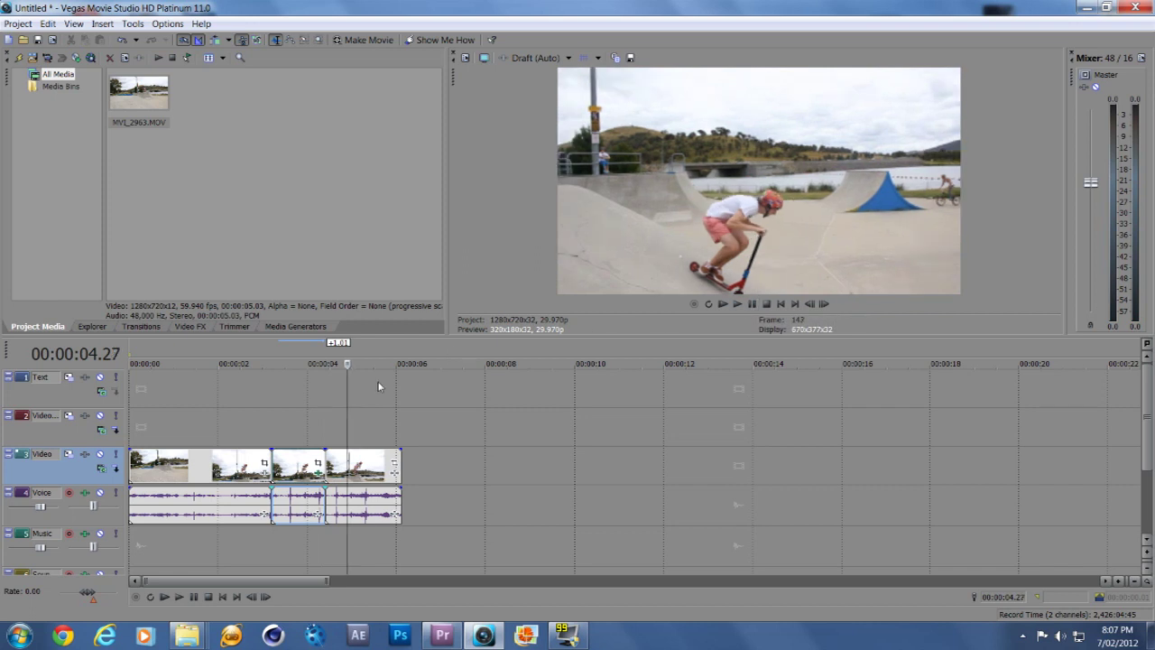
{"action": "key", "text": "Left"}
{"action": "key", "text": "Left"}
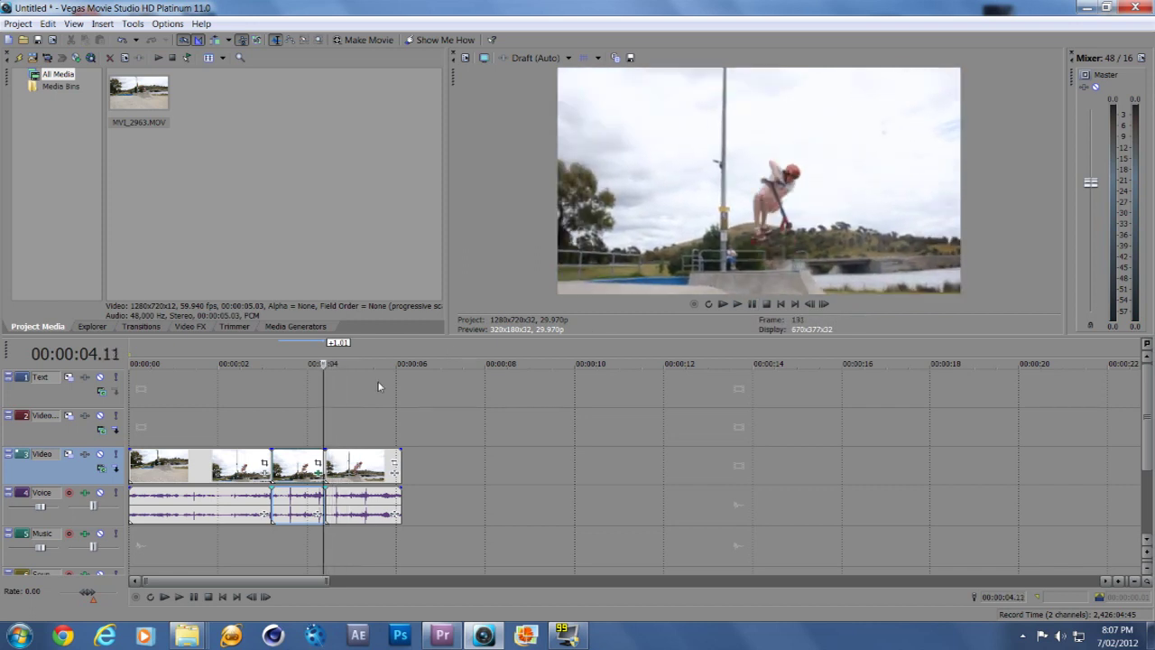
{"action": "key", "text": "Right"}
{"action": "mouse_move", "coordinate": [338, 479]}
{"action": "left_mouse_down"}
{"action": "mouse_move", "coordinate": [359, 478]}
{"action": "mouse_move", "coordinate": [341, 465]}
{"action": "mouse_move", "coordinate": [351, 464]}
{"action": "left_mouse_up"}
Examine frame by frame how the extended Twixtor piece runs and joins the last piece, ending at 00:00:04.18
{"action": "key", "text": "Right"}
{"action": "key", "text": "Right"}
{"action": "key", "text": "Right"}
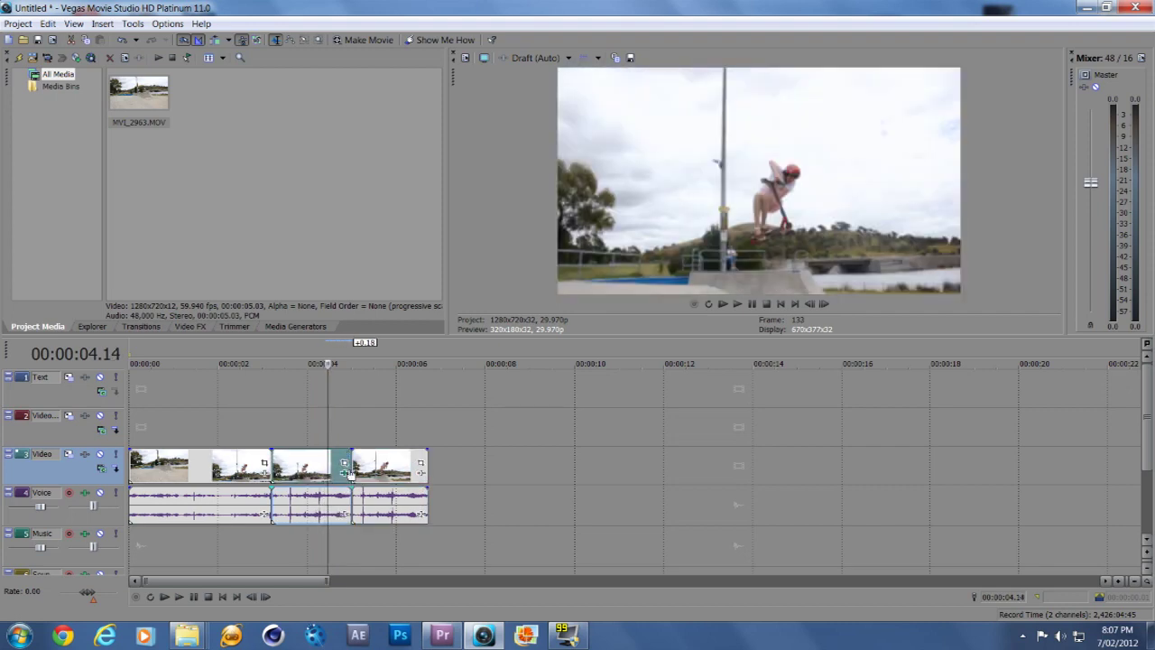
{"action": "key", "text": "Right"}
{"action": "key", "text": "Right"}
{"action": "key", "text": "Right"}
{"action": "key", "text": "Right"}
{"action": "key", "text": "Right"}
{"action": "key", "text": "Right"}
{"action": "key", "text": "Right"}
{"action": "key", "text": "Right"}
{"action": "key", "text": "Right"}
{"action": "key", "text": "Right"}
{"action": "key", "text": "Right"}
{"action": "key", "text": "Right"}
{"action": "key", "text": "Right"}
{"action": "key", "text": "Right"}
{"action": "key", "text": "Right"}
{"action": "key", "text": "Right"}
{"action": "key", "text": "Right"}
{"action": "key", "text": "Right"}
{"action": "key", "text": "Right"}
{"action": "key", "text": "Left"}
{"action": "key", "text": "Left"}
{"action": "key", "text": "Left"}
{"action": "key", "text": "Left"}
{"action": "key", "text": "Left"}
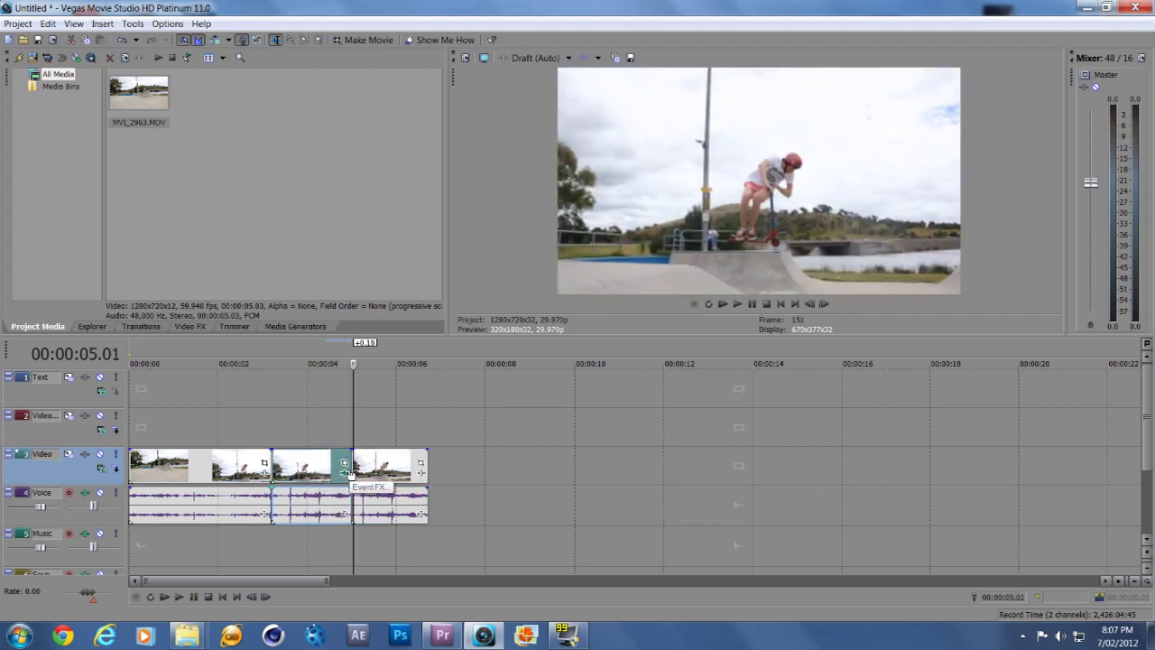
{"action": "key", "text": "Right"}
{"action": "key", "text": "Left"}
{"action": "key", "text": "Left"}
{"action": "key", "text": "Left"}
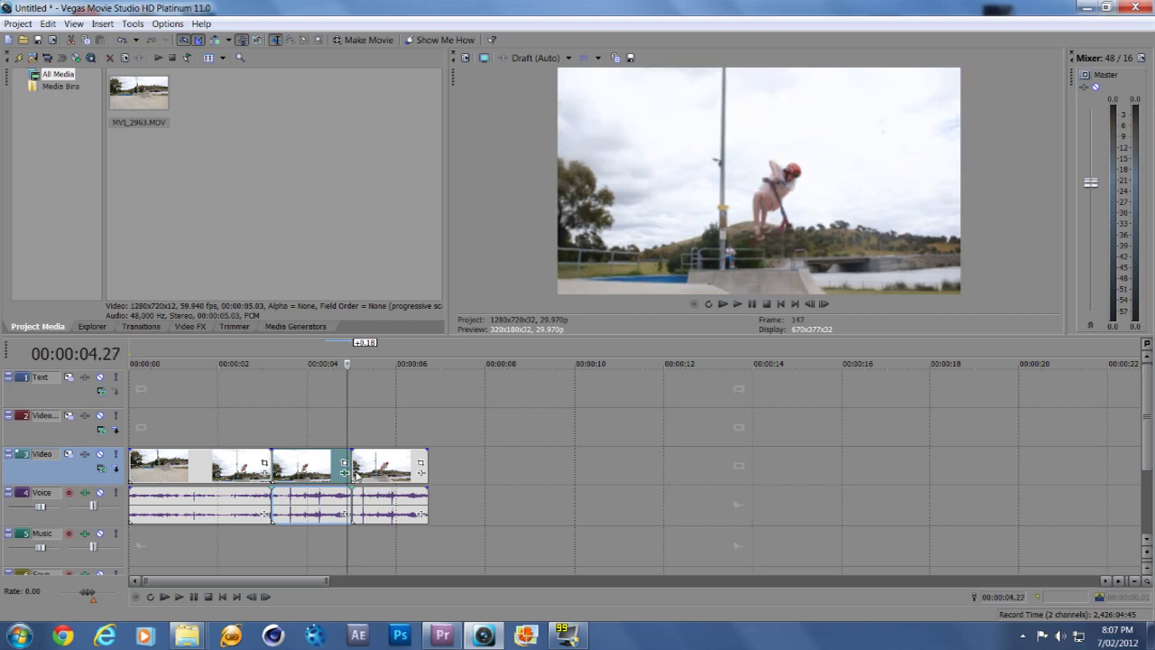
{"action": "key", "text": "Left"}
{"action": "key", "text": "Left"}
{"action": "key", "text": "Left"}
{"action": "key", "text": "Left"}
{"action": "key", "text": "Left"}
{"action": "key", "text": "Left"}
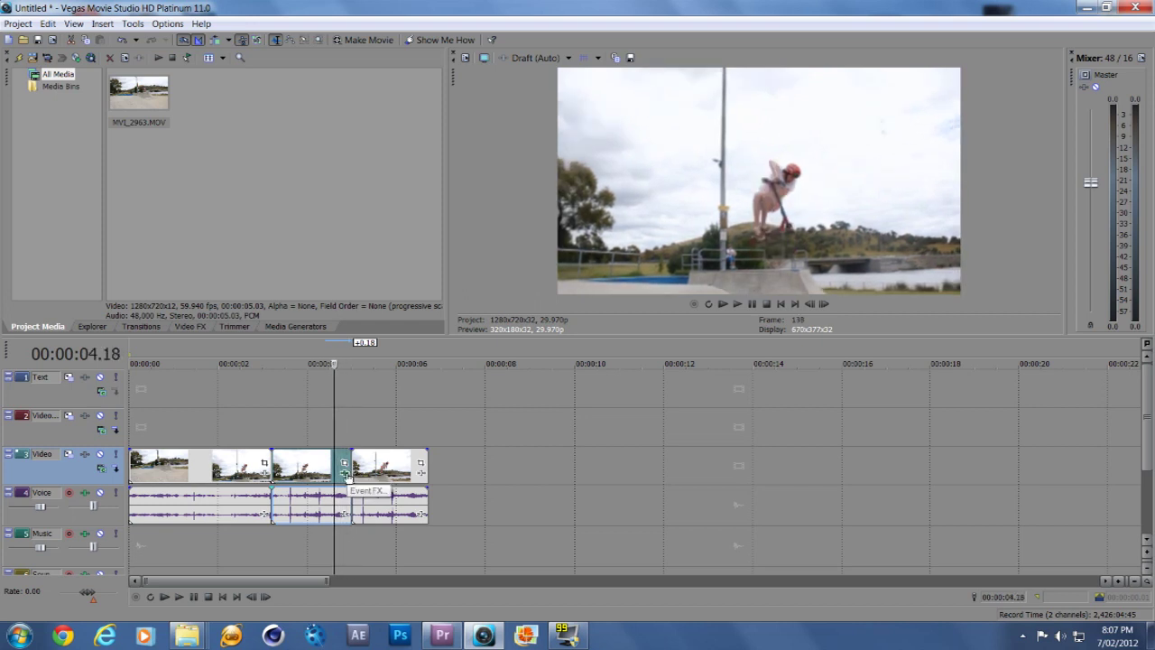
Enable keyframe animation of the Twixtor Speed % on the middle piece and look along its keyframe lane
{"action": "left_click", "coordinate": [346, 474]}
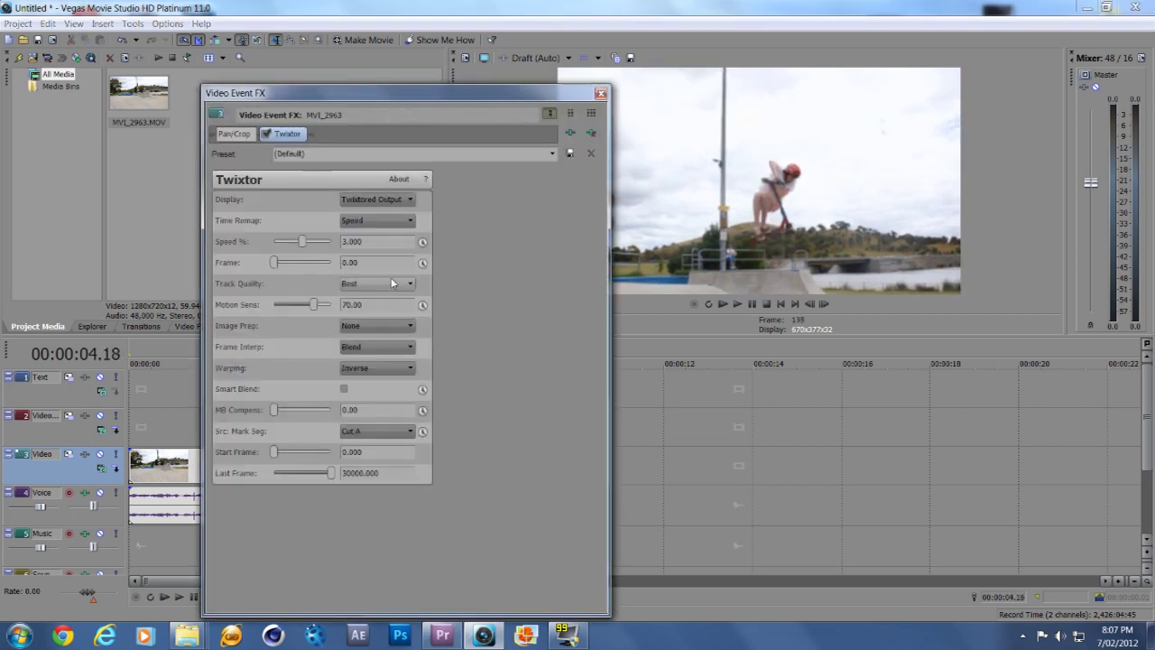
{"action": "left_click", "coordinate": [423, 242]}
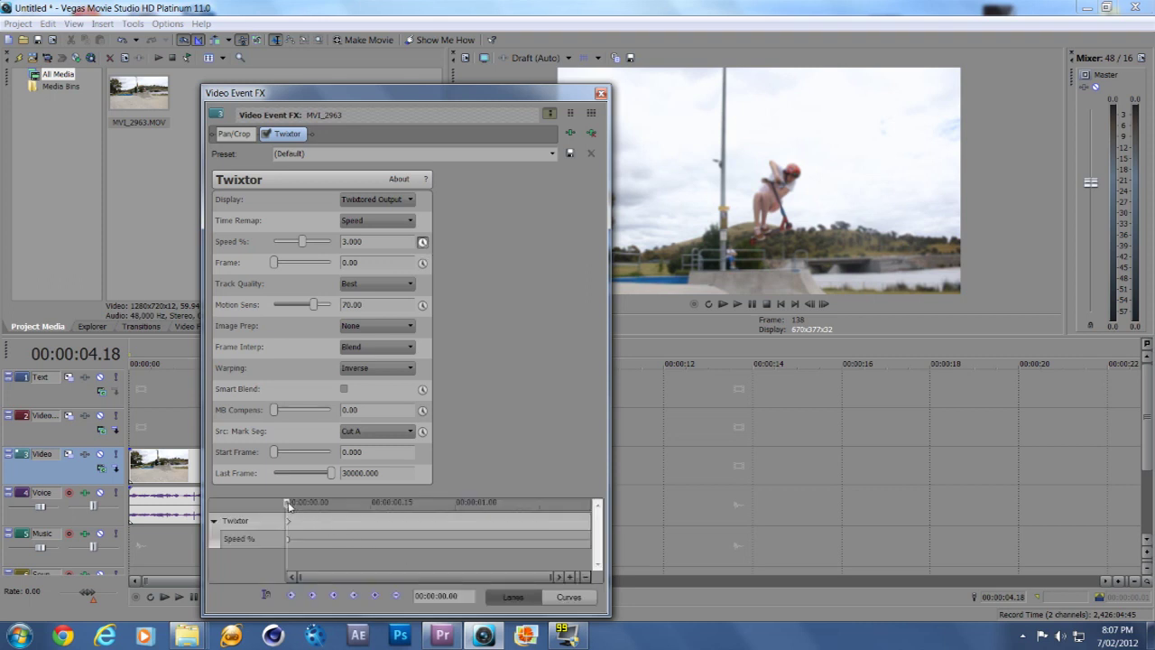
{"action": "left_click_drag", "start_coordinate": [318, 521], "coordinate": [597, 529]}
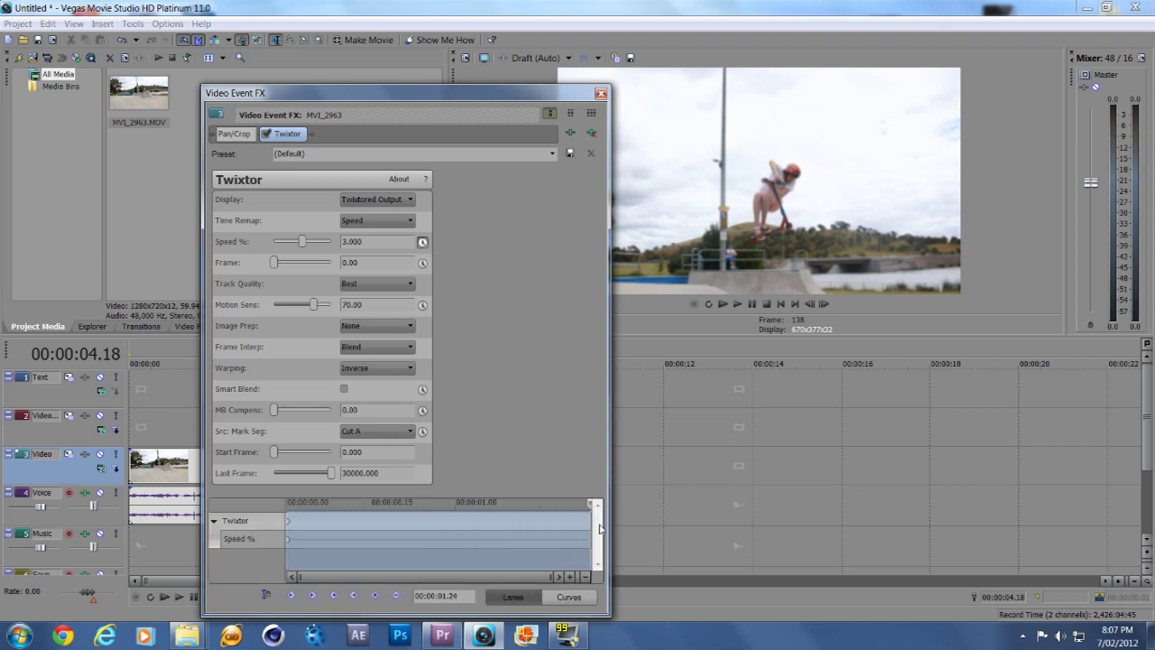
{"action": "left_click", "coordinate": [568, 524]}
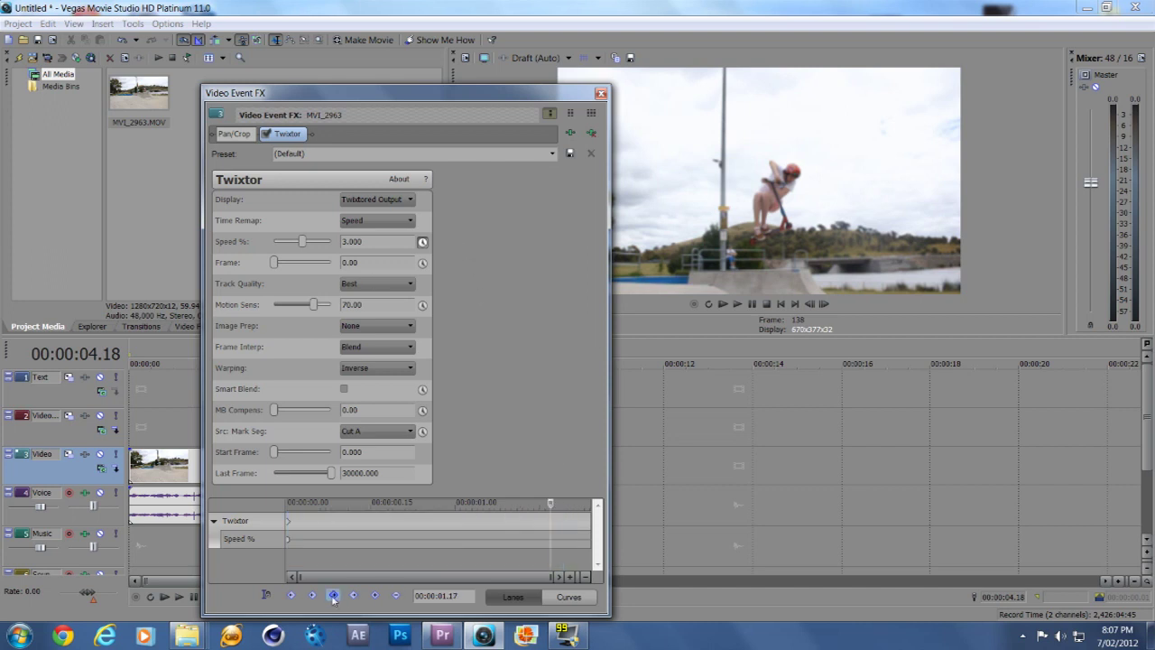
{"action": "left_click", "coordinate": [375, 595]}
{"action": "left_click", "coordinate": [601, 94]}
Play the timeline back and forth through the Twixtor piece and its join with the last piece, ending at 00:00:05.02
{"action": "key", "text": "j"}
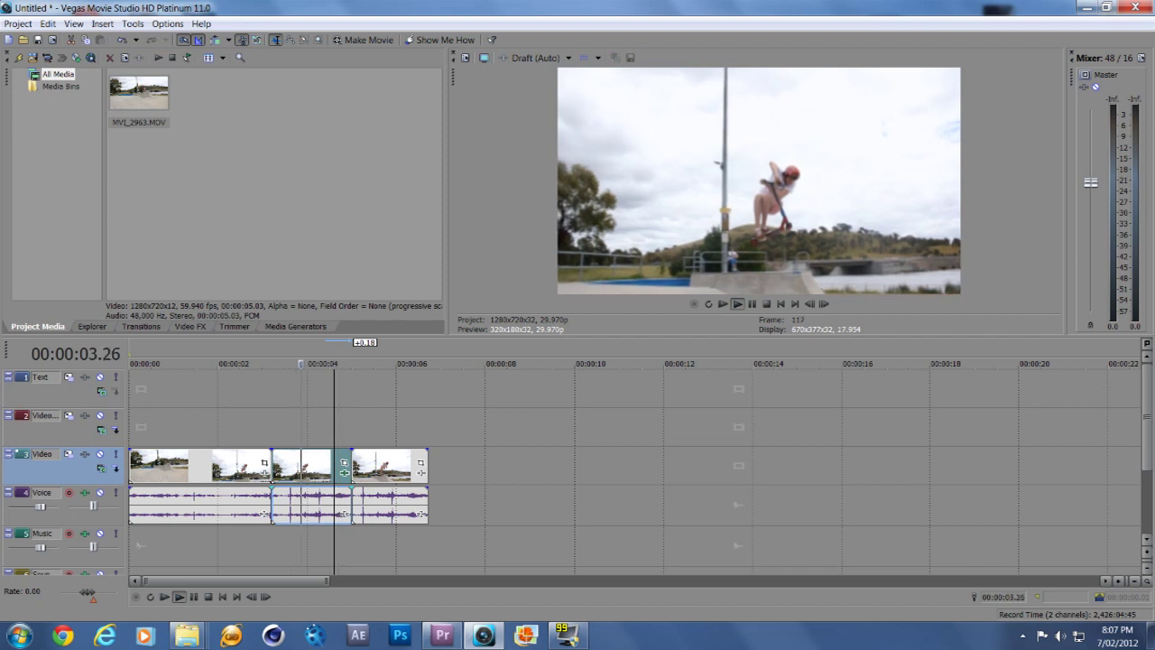
{"action": "key", "text": "l"}
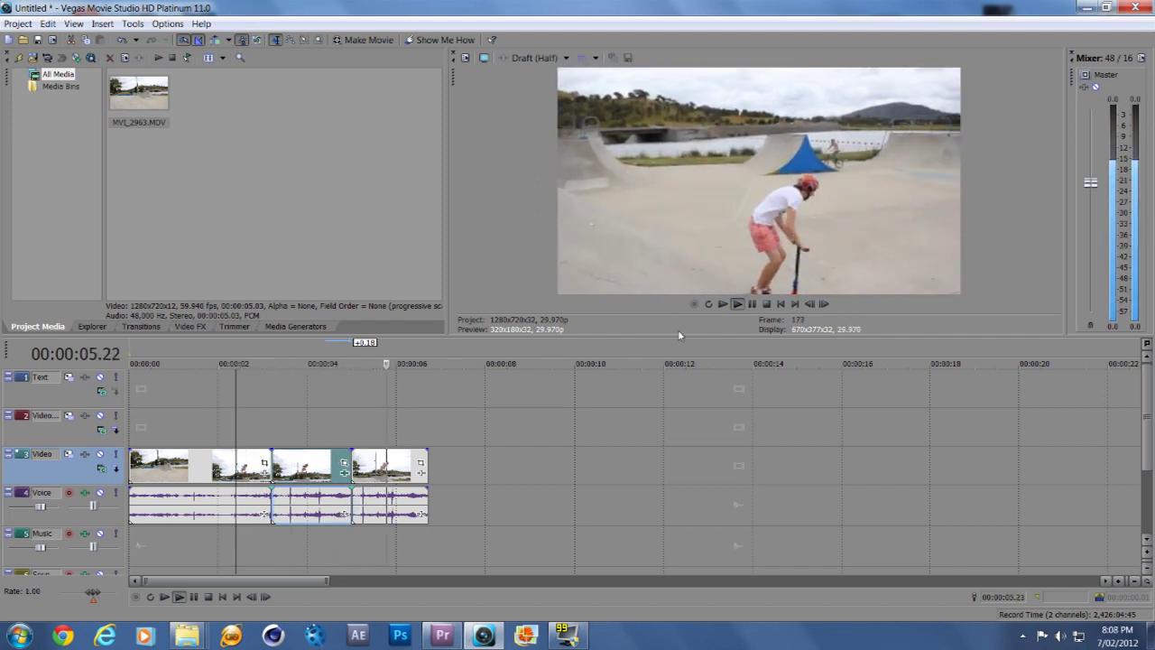
{"action": "key", "text": "k"}
{"action": "key", "text": "j"}
{"action": "key", "text": "k"}
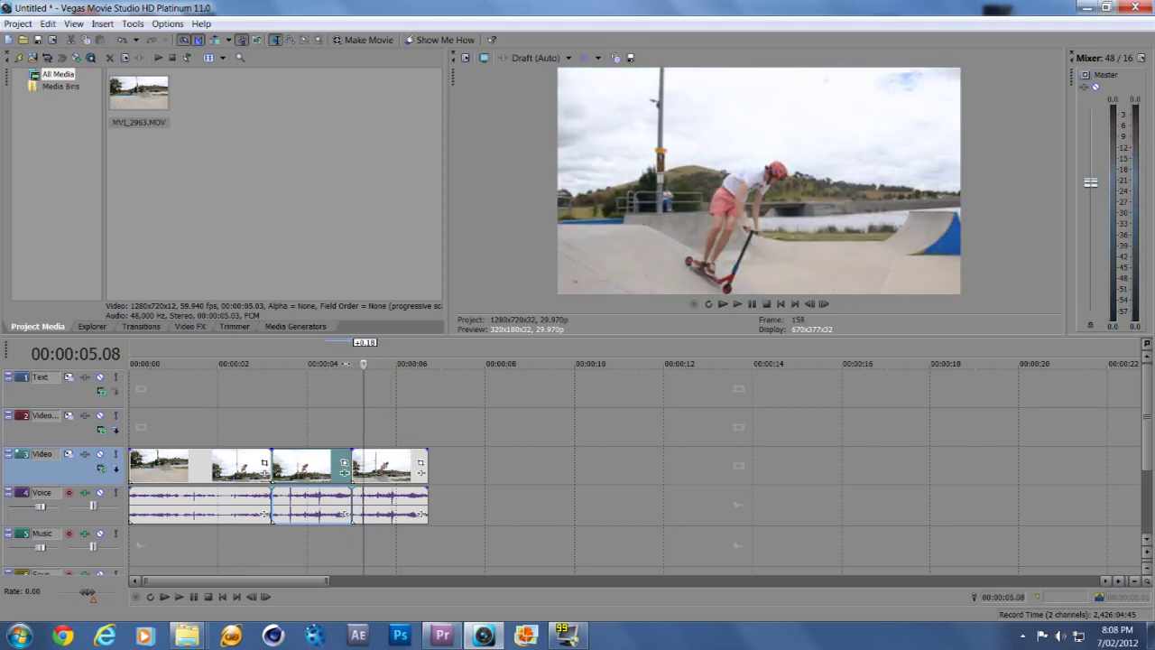
{"action": "key", "text": "space"}
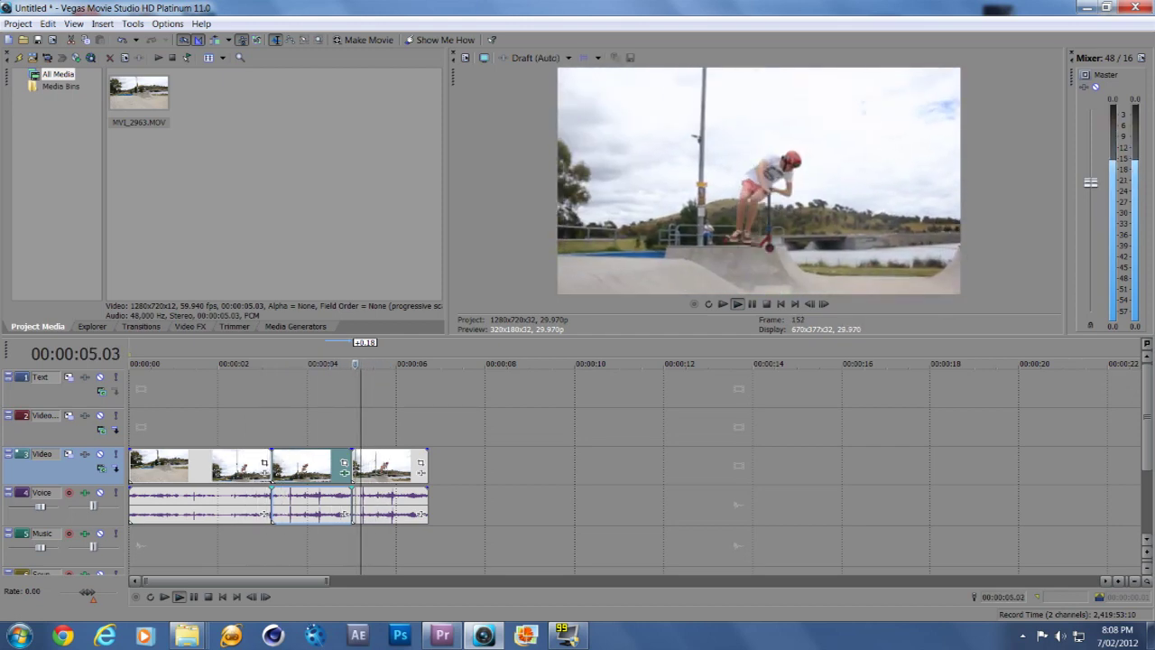
{"action": "key", "text": "space"}
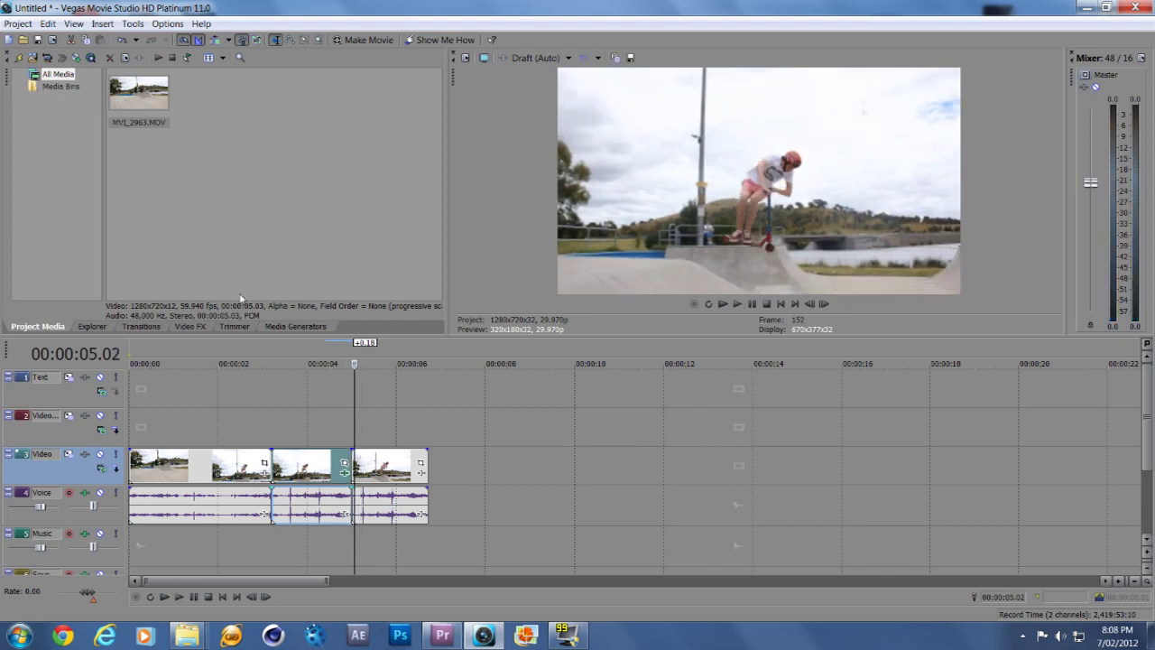
Search the computer for film burn, import film_burn_720_3 and place it on the second video track at the start of the Twixtor piece
{"action": "left_click", "coordinate": [245, 407]}
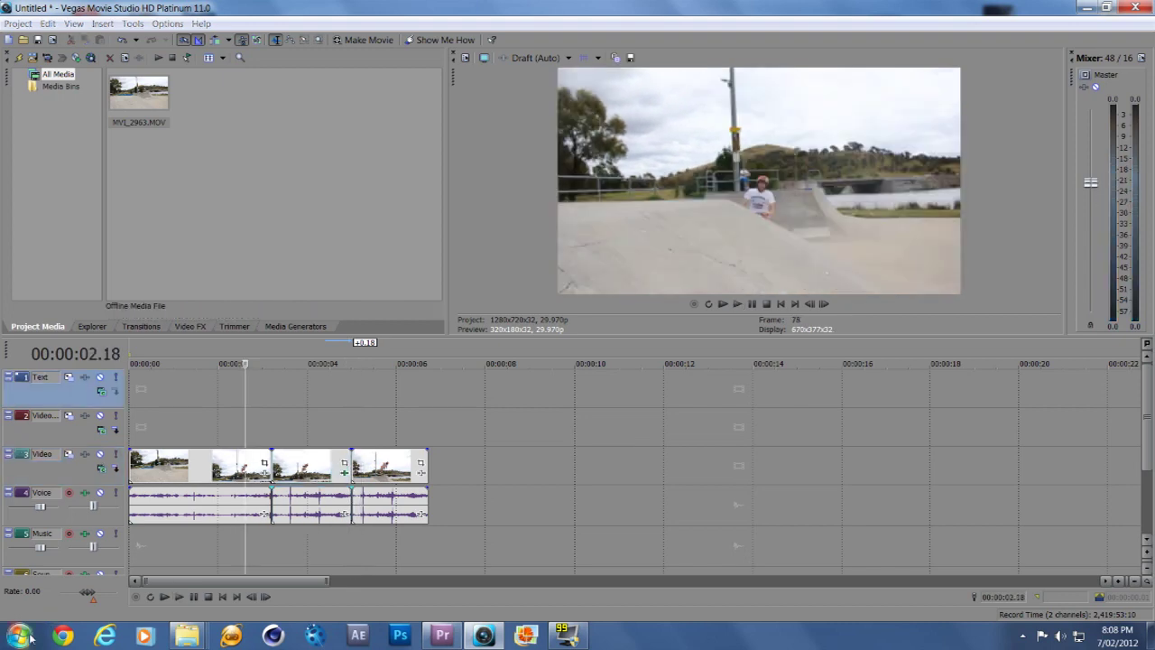
{"action": "left_click", "coordinate": [20, 635]}
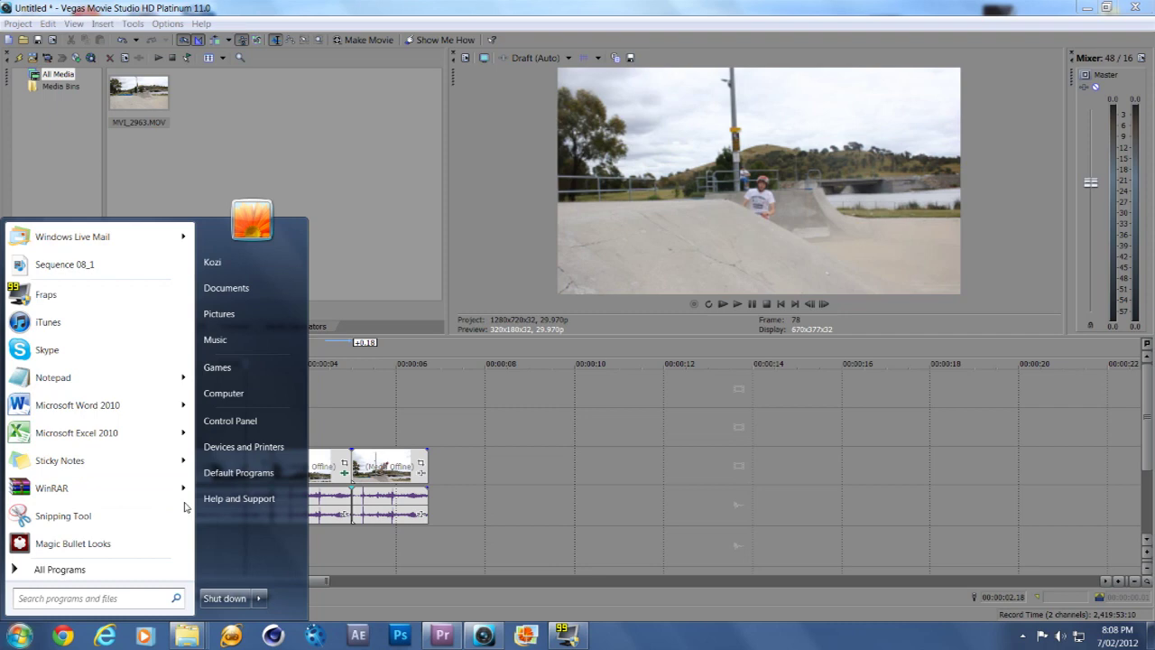
{"action": "type", "text": "film bur"}
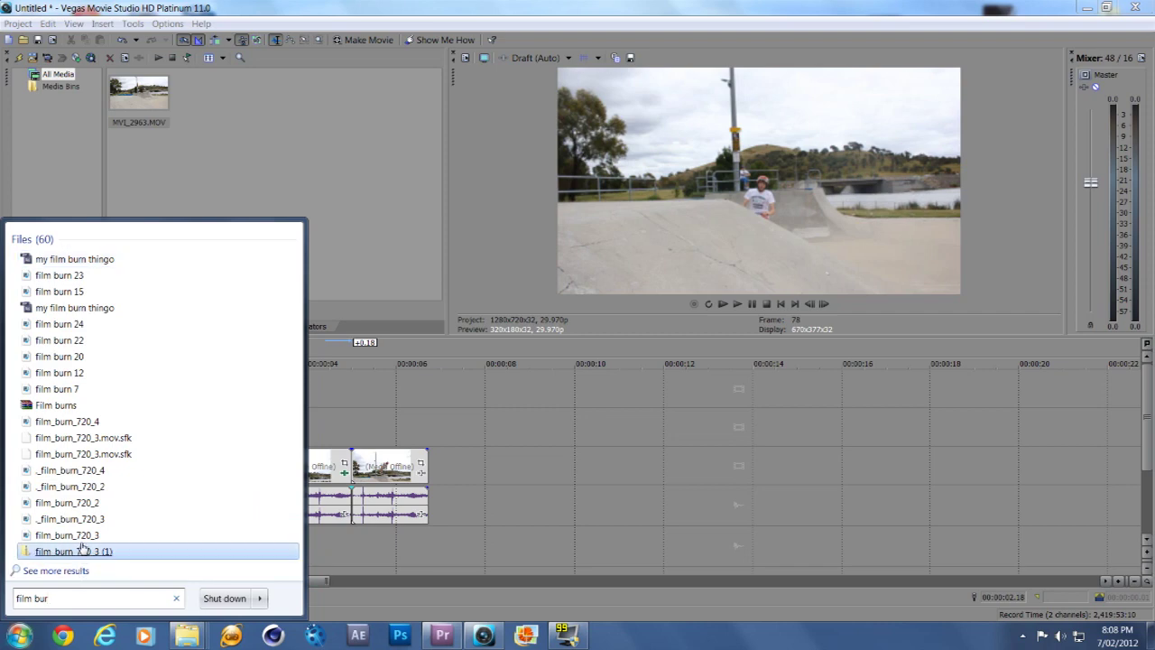
{"action": "left_click_drag", "start_coordinate": [81, 537], "coordinate": [349, 191]}
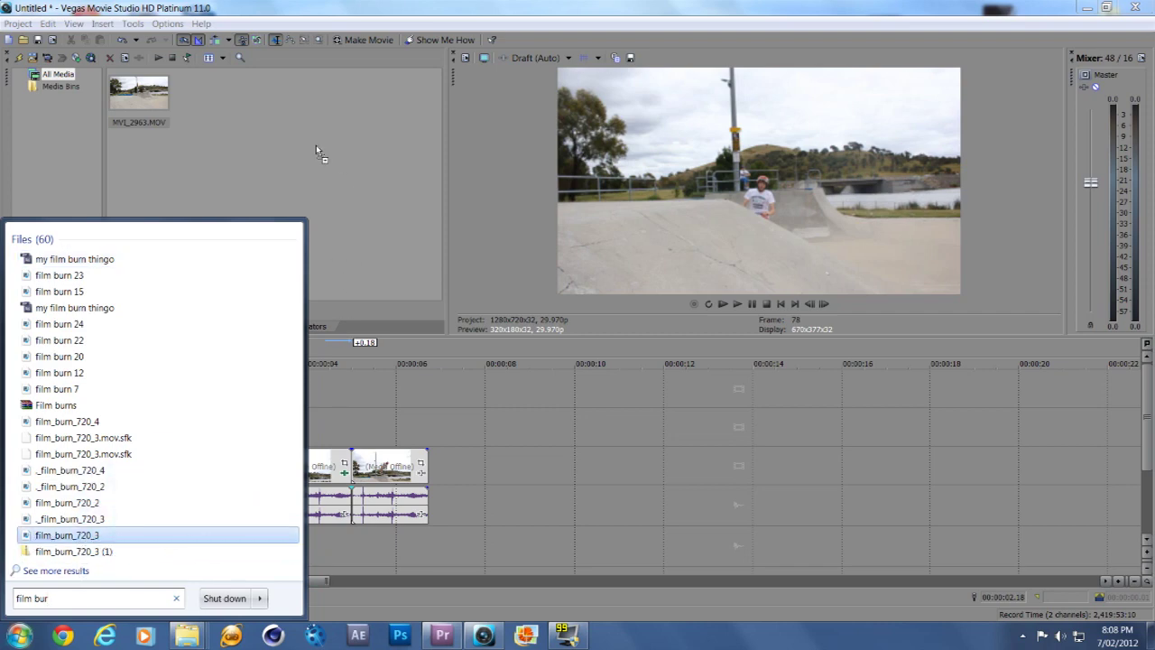
{"action": "left_click_drag", "start_coordinate": [315, 150], "coordinate": [315, 150]}
{"action": "left_click", "coordinate": [294, 175]}
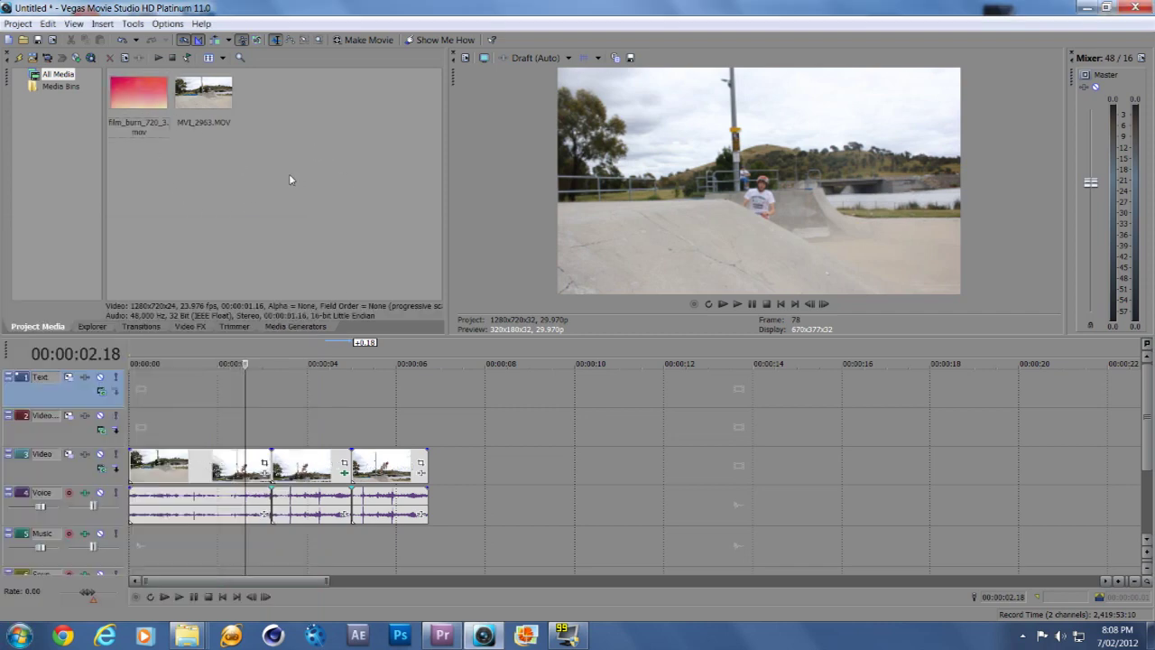
{"action": "left_click", "coordinate": [133, 92]}
{"action": "left_click_drag", "start_coordinate": [223, 359], "coordinate": [281, 429]}
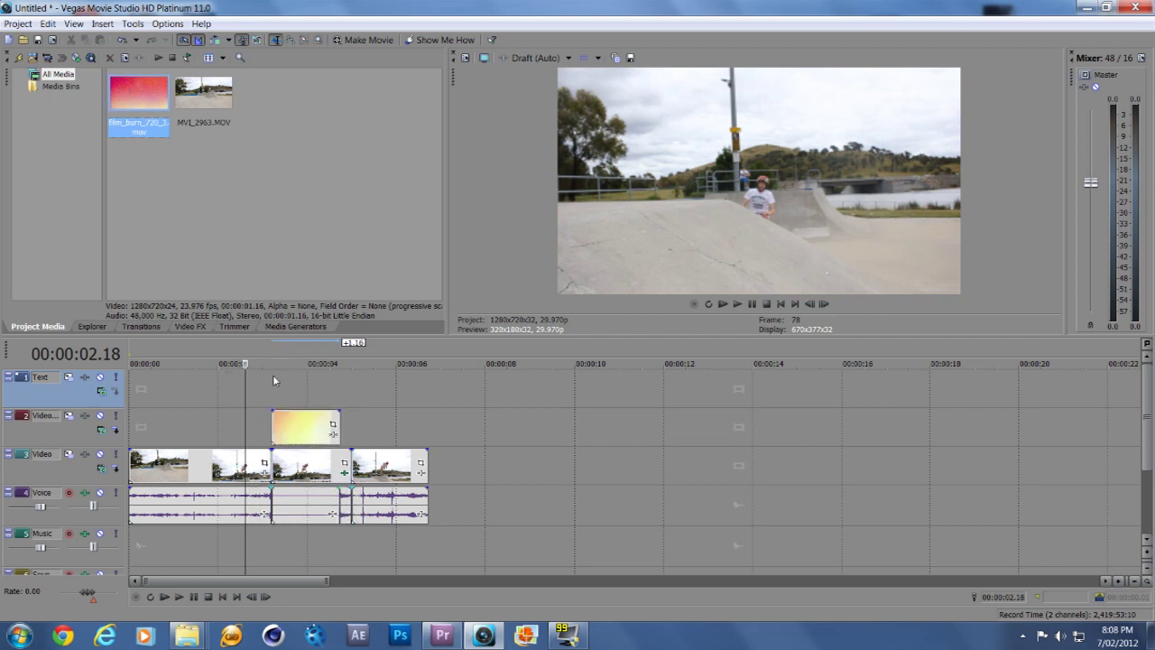
Play onto the film burn clip, lower its opacity and give it a fade-in and a fade-out
{"action": "key", "text": "space"}
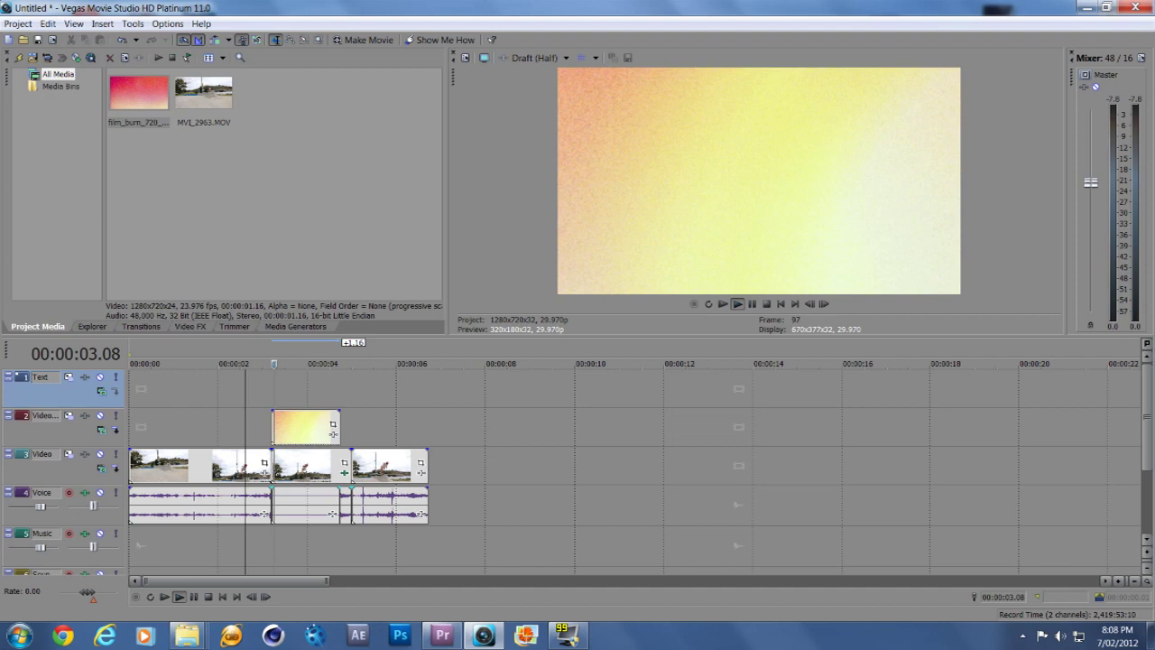
{"action": "key", "text": "Return"}
{"action": "left_click", "coordinate": [280, 395]}
{"action": "left_click", "coordinate": [297, 429]}
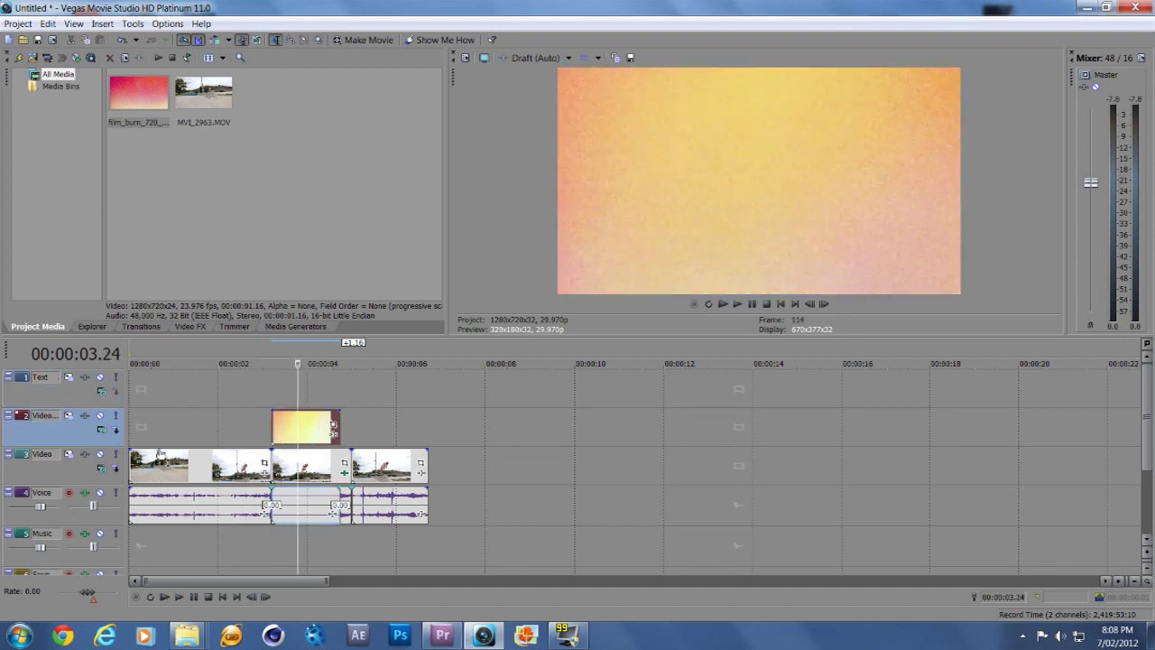
{"action": "left_click", "coordinate": [103, 430]}
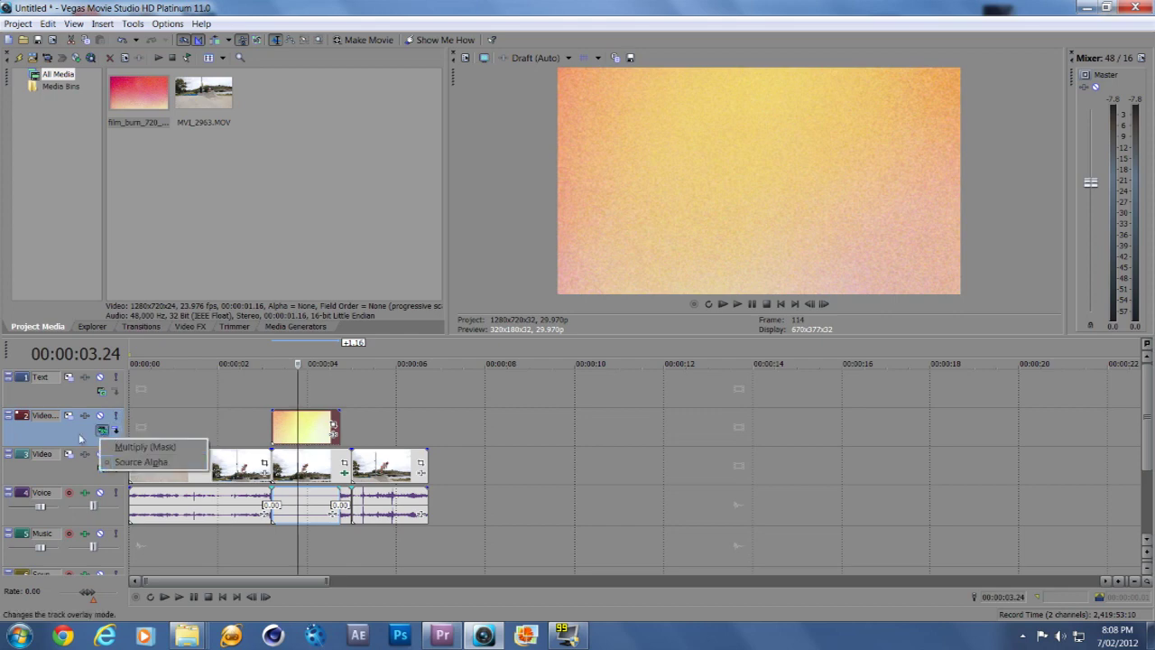
{"action": "left_click", "coordinate": [78, 443]}
{"action": "mouse_move", "coordinate": [323, 416]}
{"action": "left_mouse_down"}
{"action": "mouse_move", "coordinate": [325, 440]}
{"action": "mouse_move", "coordinate": [279, 412]}
{"action": "mouse_move", "coordinate": [328, 413]}
{"action": "mouse_move", "coordinate": [315, 412]}
{"action": "left_mouse_up"}
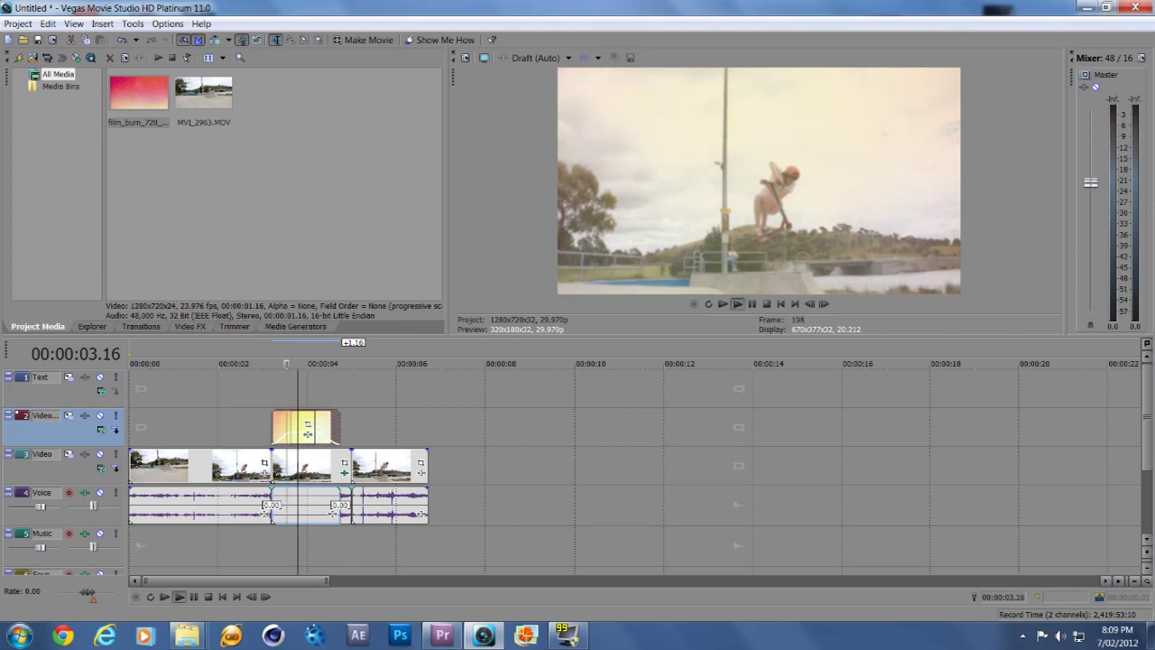
Play the timeline through the film burn overlay and into the last piece, pausing at 00:00:05.18
{"action": "key", "text": "space"}
{"action": "left_click", "coordinate": [746, 305]}
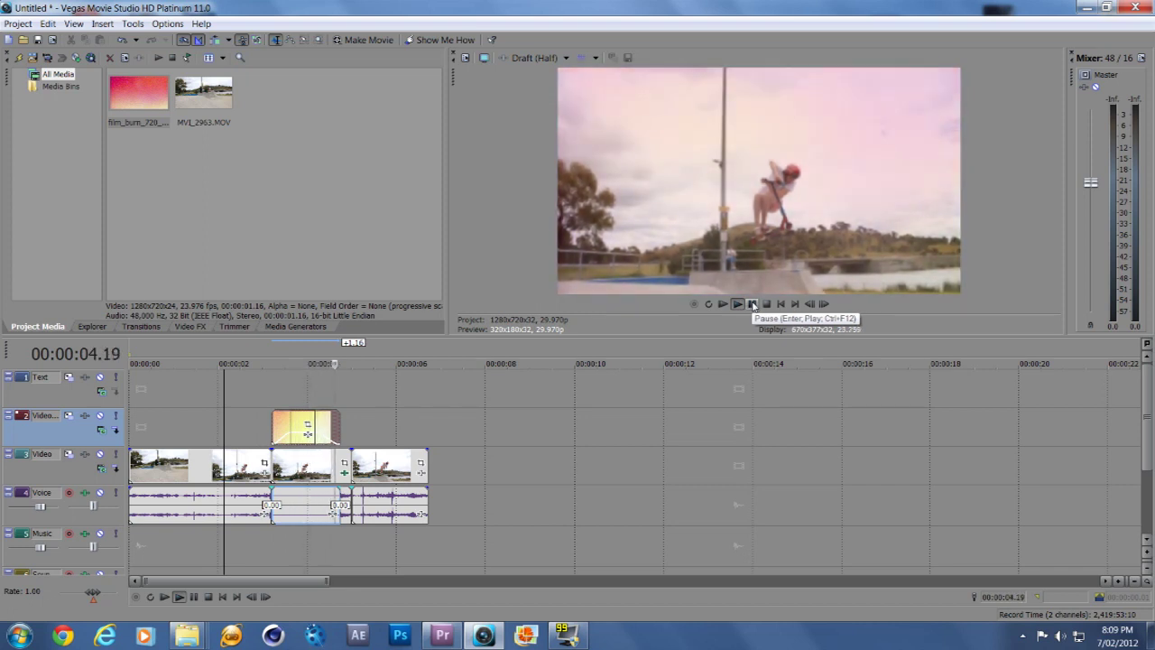
{"action": "left_click", "coordinate": [751, 305]}
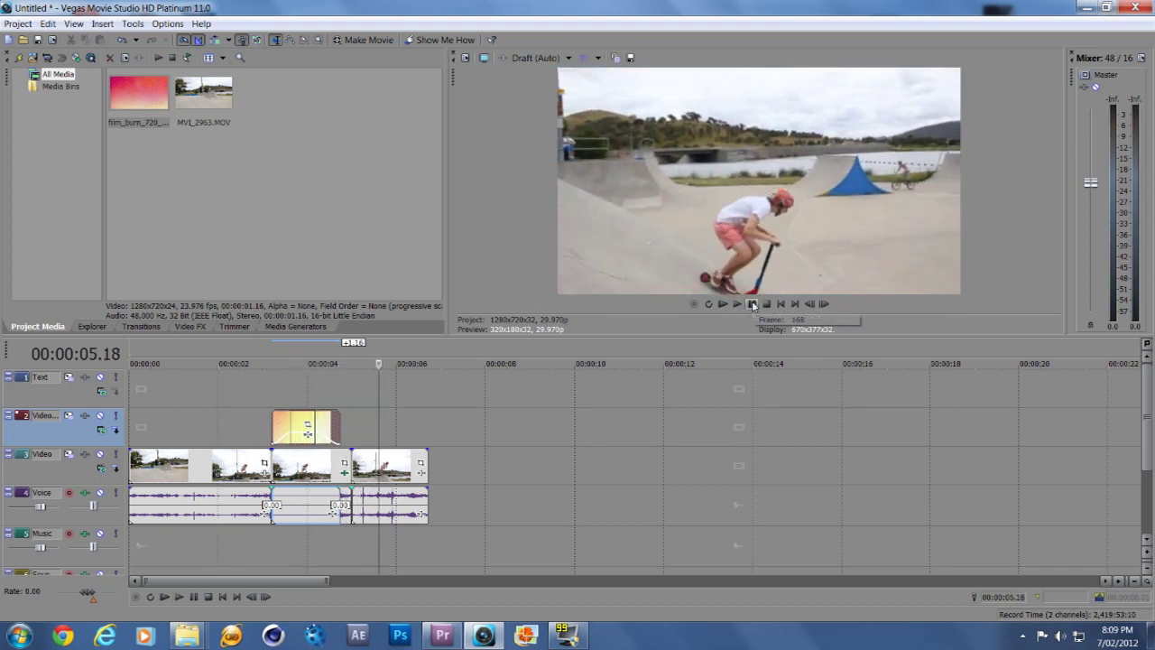
Lower the audio level of the footage pieces to silence and delete the audio under the first piece
{"action": "left_click", "coordinate": [402, 491]}
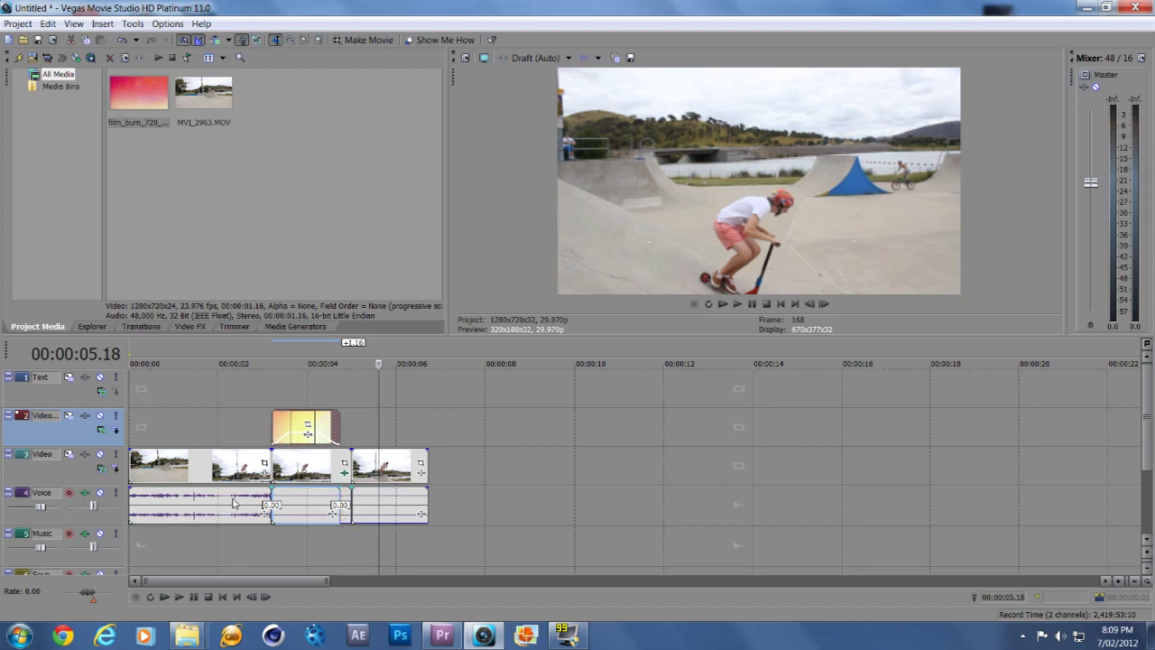
{"action": "left_click_drag", "start_coordinate": [238, 495], "coordinate": [226, 551]}
{"action": "left_click", "coordinate": [222, 510]}
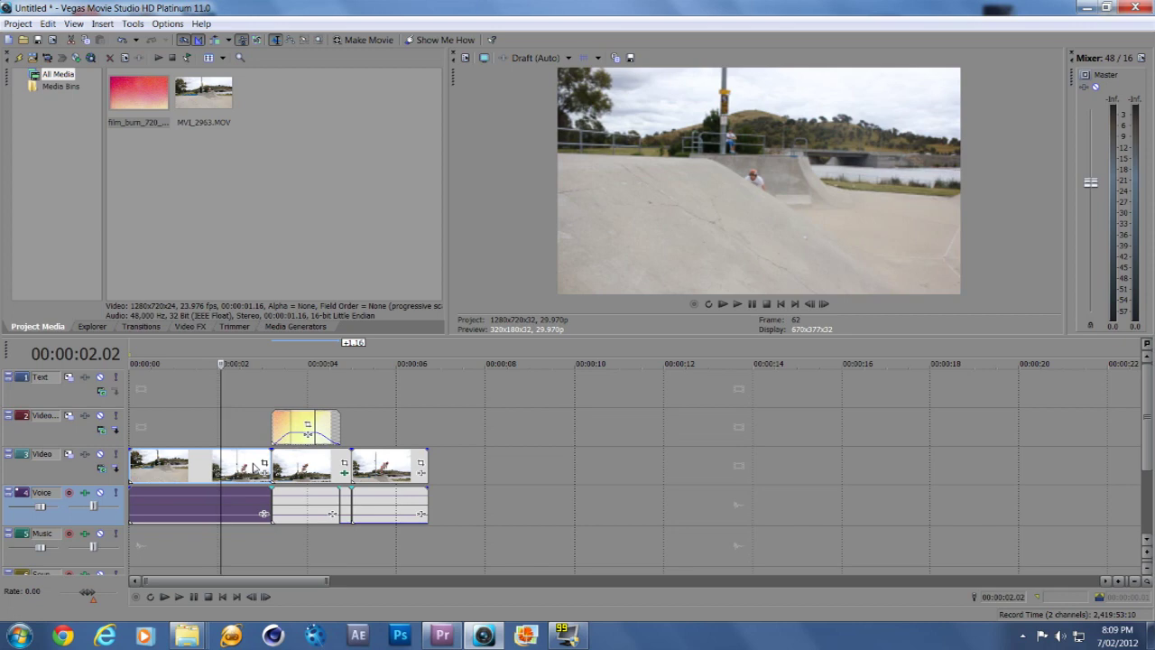
{"action": "key", "text": "Delete"}
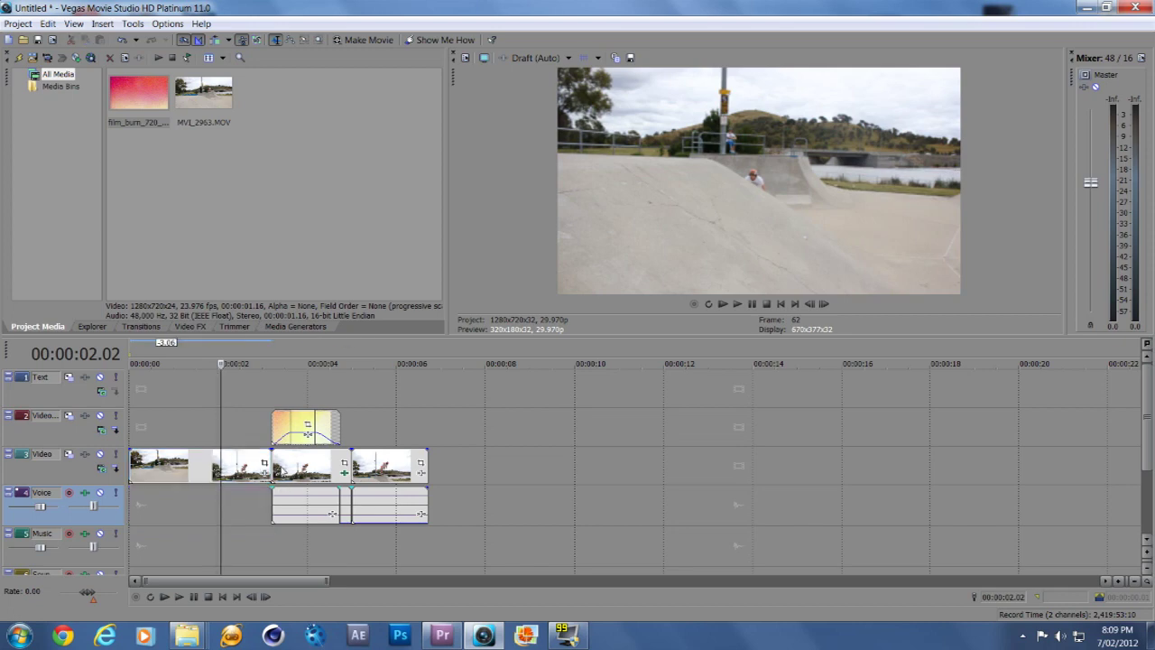
Fade in the first video piece over about 7 frames and add a short fade-out to the end of the last piece
{"action": "key", "text": "ctrl+Home"}
{"action": "key", "text": "space"}
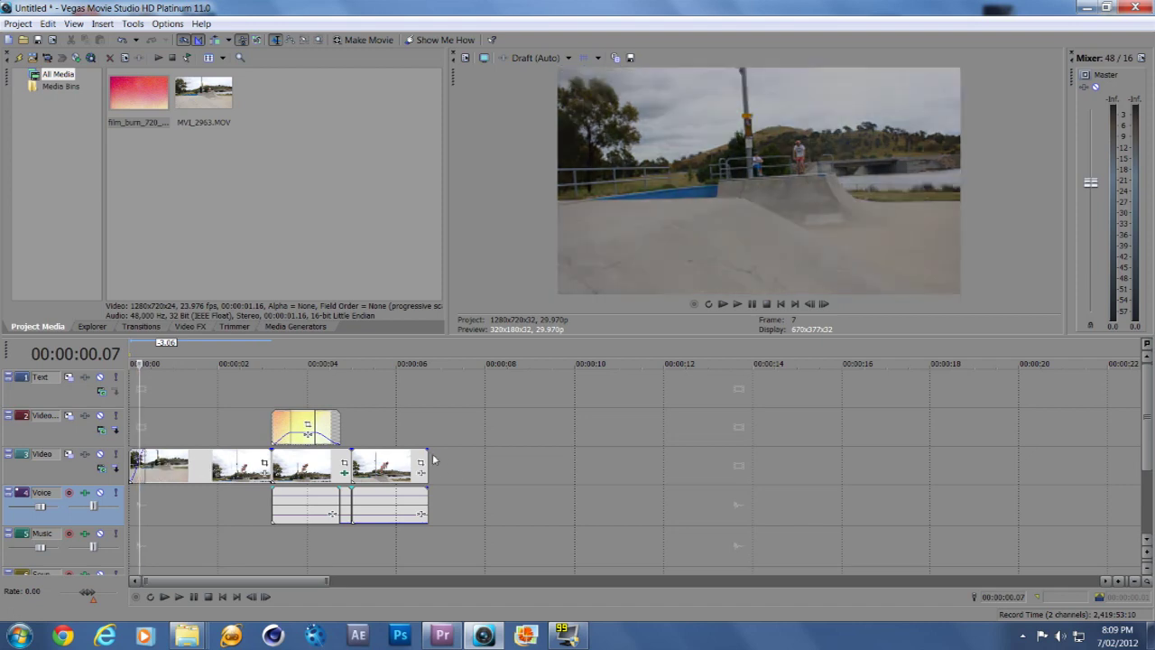
{"action": "left_click_drag", "start_coordinate": [427, 449], "coordinate": [417, 452]}
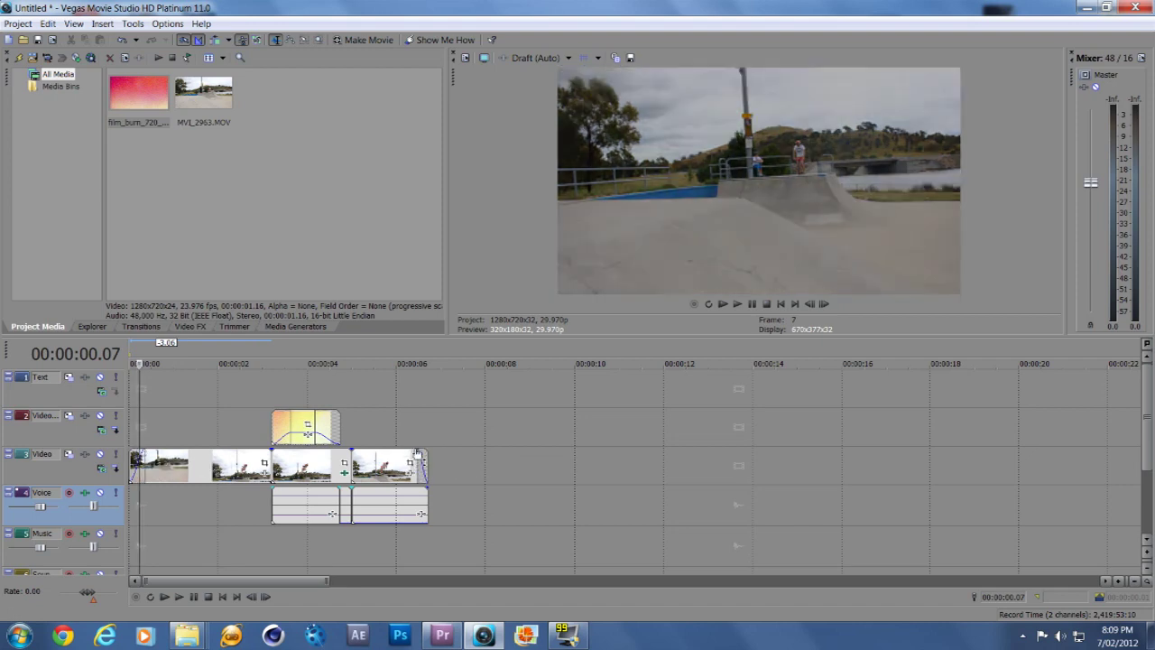
Play the sequence through to the closing fade-out and move the playhead back to 00:00:05.22
{"action": "left_click", "coordinate": [738, 305]}
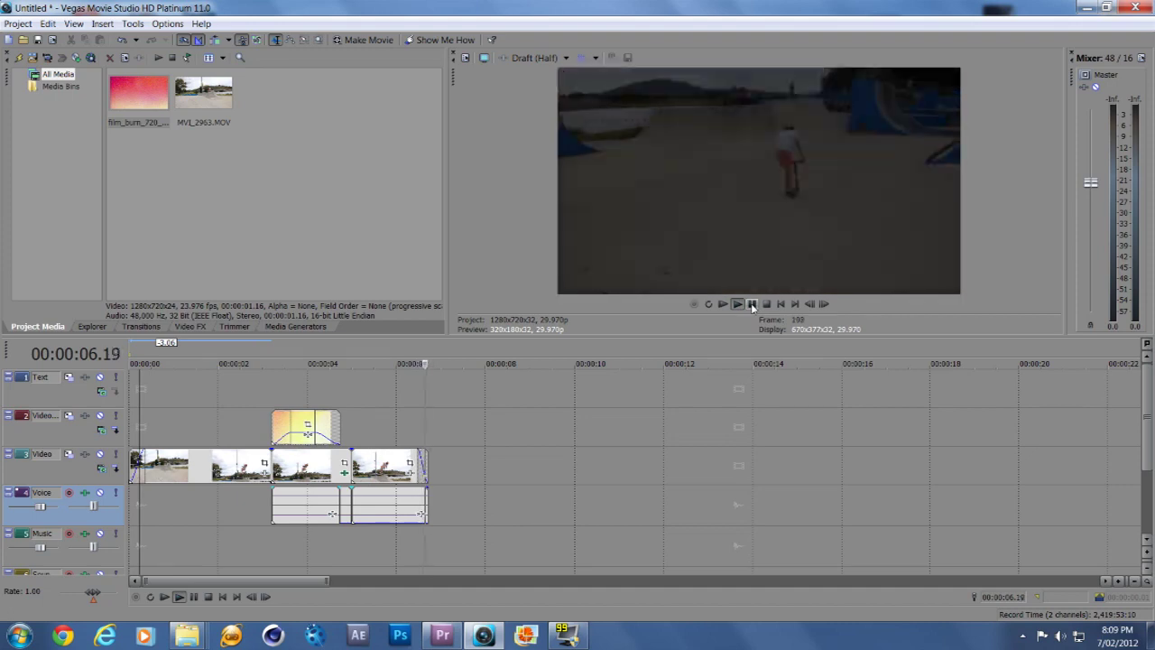
{"action": "left_click", "coordinate": [753, 306]}
{"action": "left_click_drag", "start_coordinate": [440, 364], "coordinate": [386, 364]}
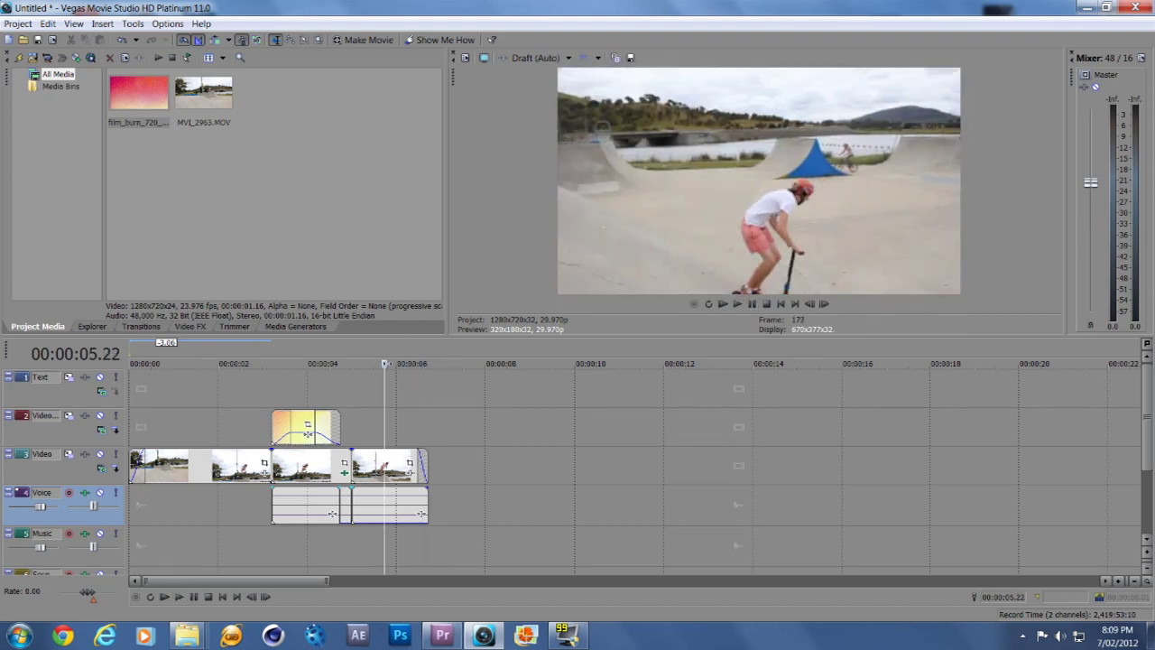